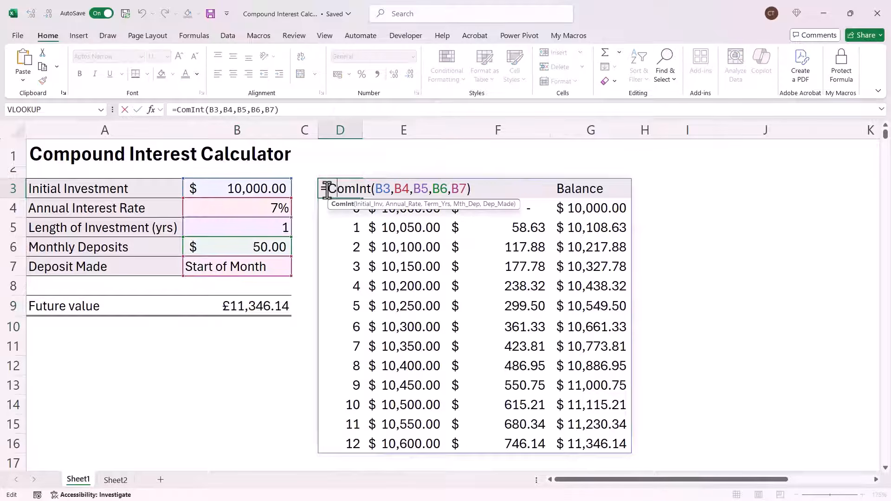
Close the formula edit in D3 and clear the ComInt formula from that cell
key(Return)
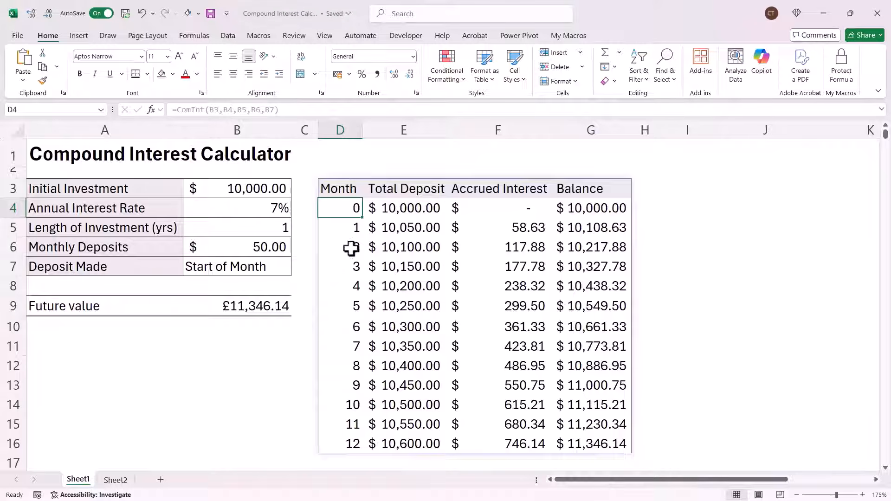
click(333, 189)
key(Delete)
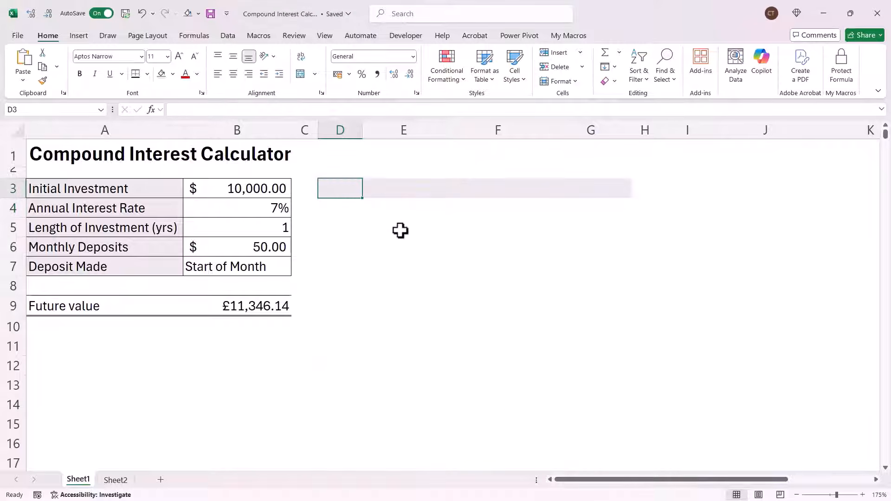
Enter =ComInt(B3,B4,B5,B6,B7) in D3 to generate the monthly compound interest schedule
text(=)
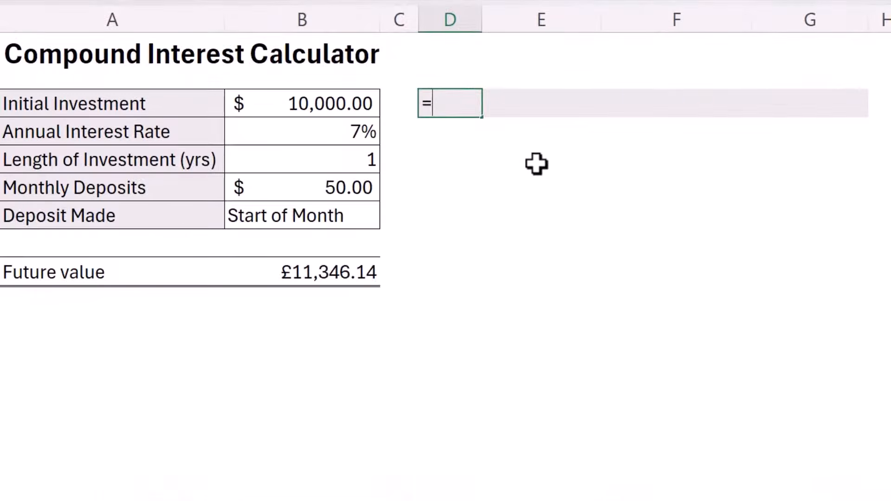
text(ComInt()
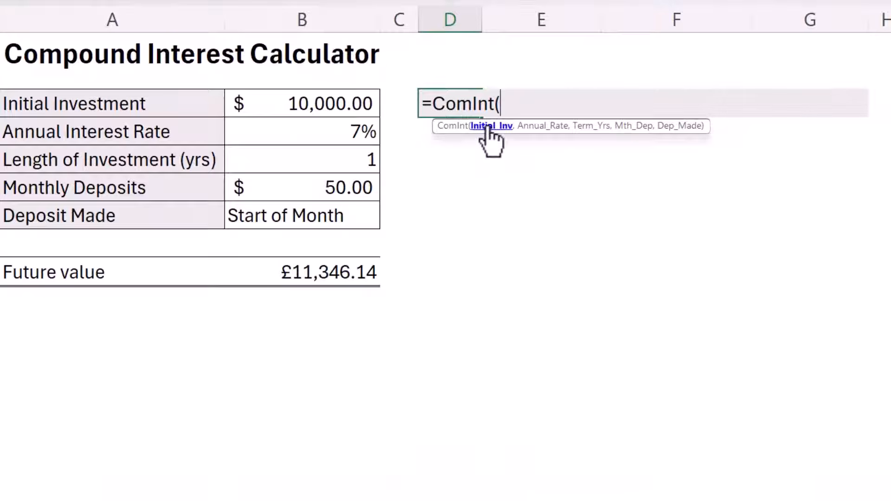
click(343, 107)
text(,)
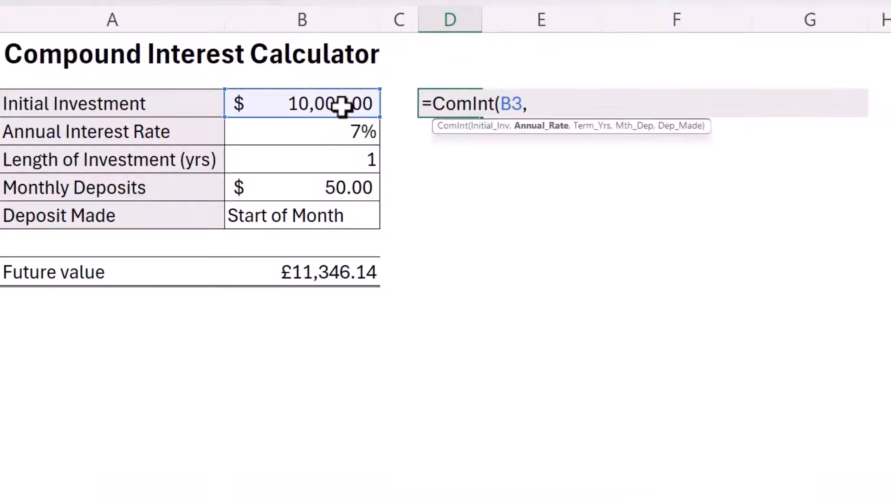
click(346, 130)
text(,)
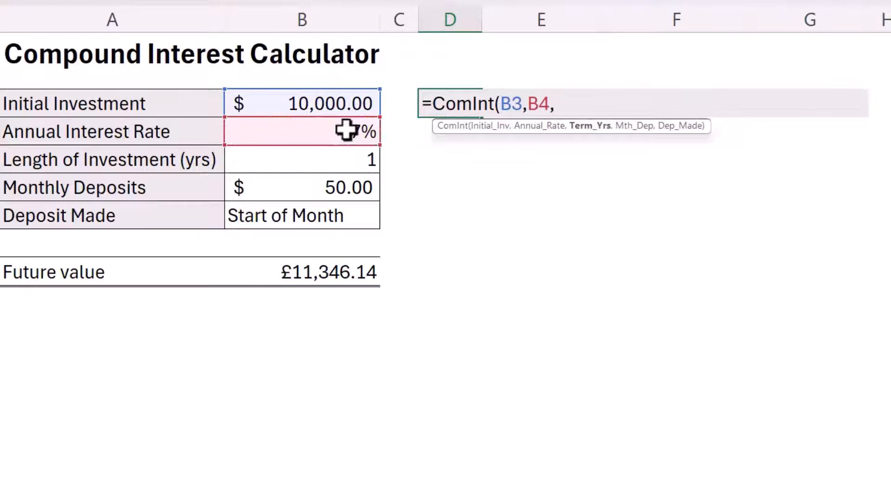
click(350, 160)
text(,)
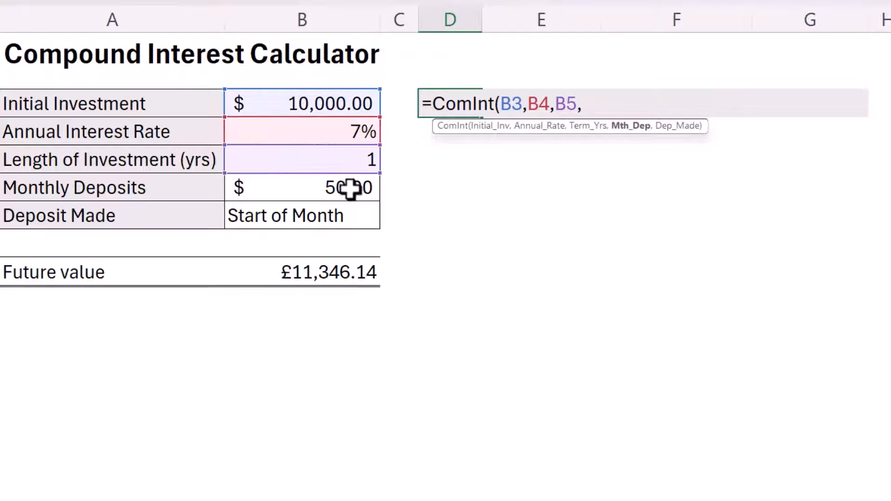
click(350, 188)
text(,)
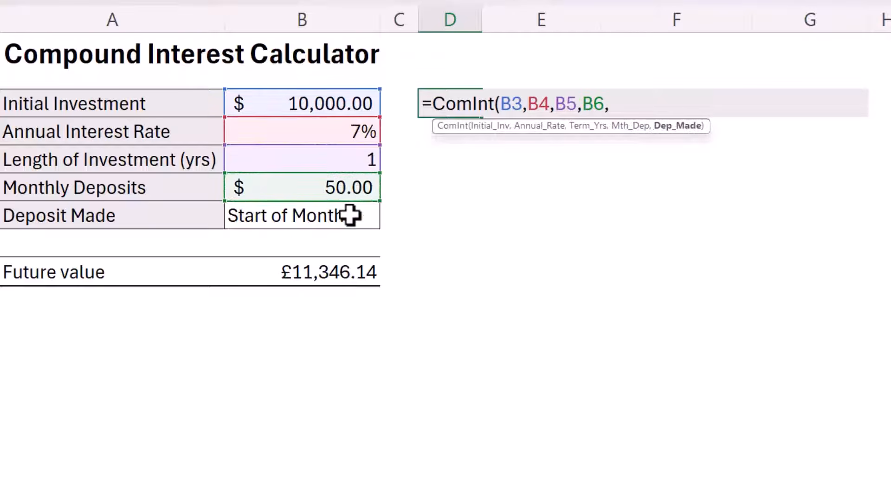
click(350, 215)
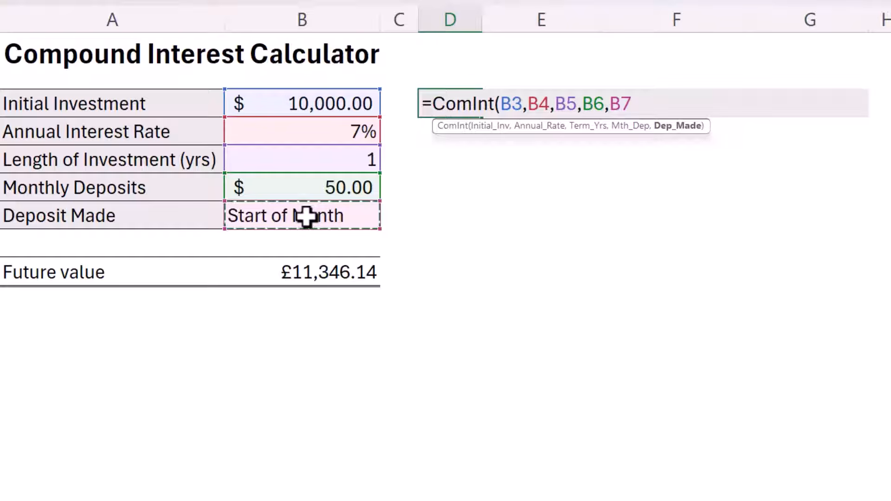
text())
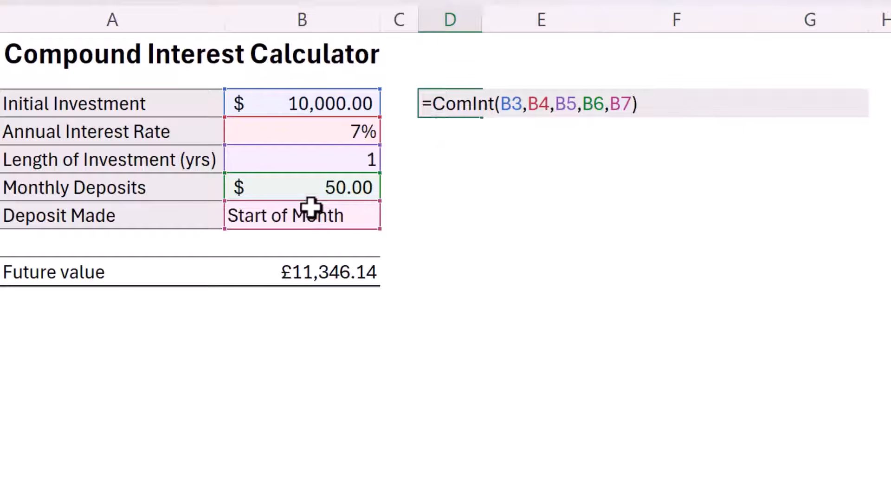
key(Return)
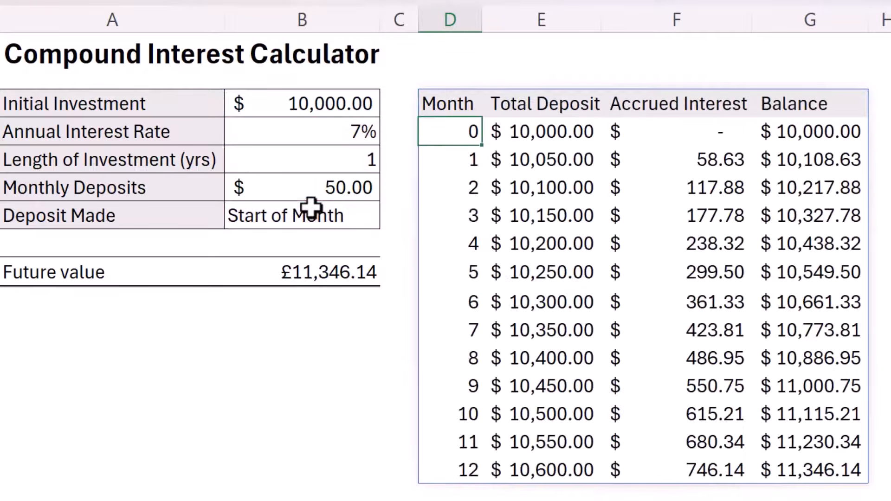
Set the monthly deposits in B6 to 65 and the length of investment in B5 to 3 years
click(318, 191)
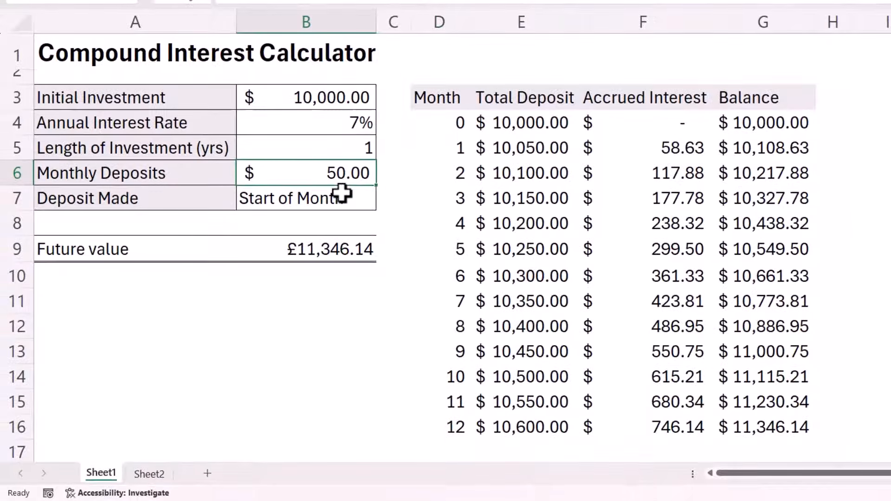
text(65)
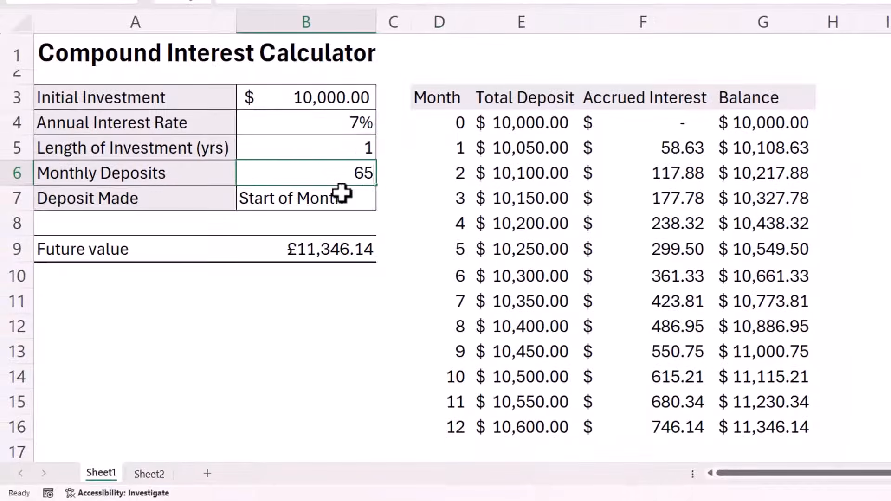
key(Return)
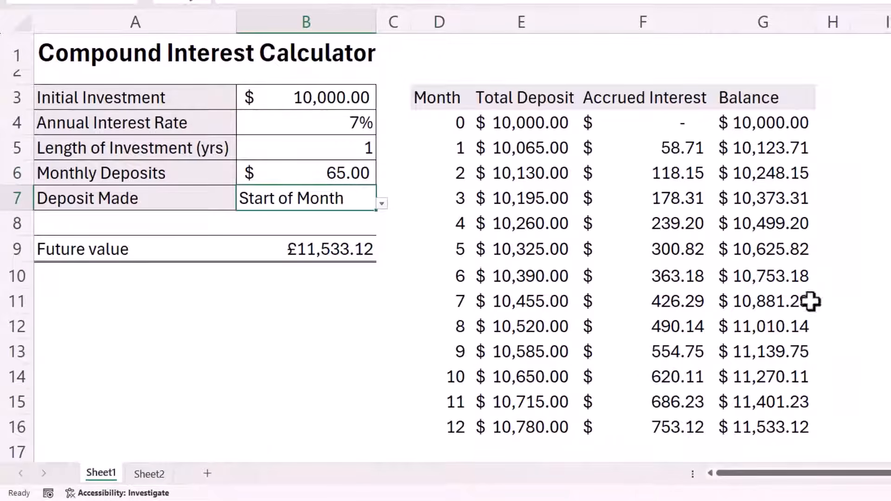
click(339, 148)
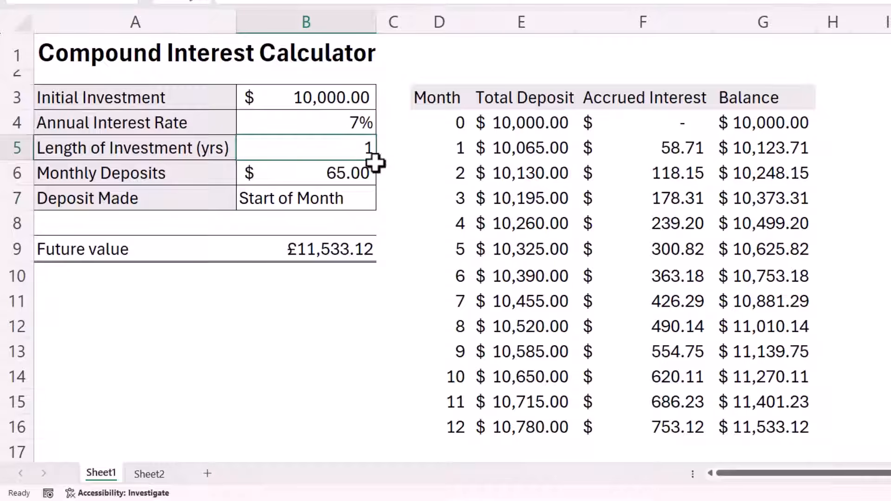
text(3)
key(Return)
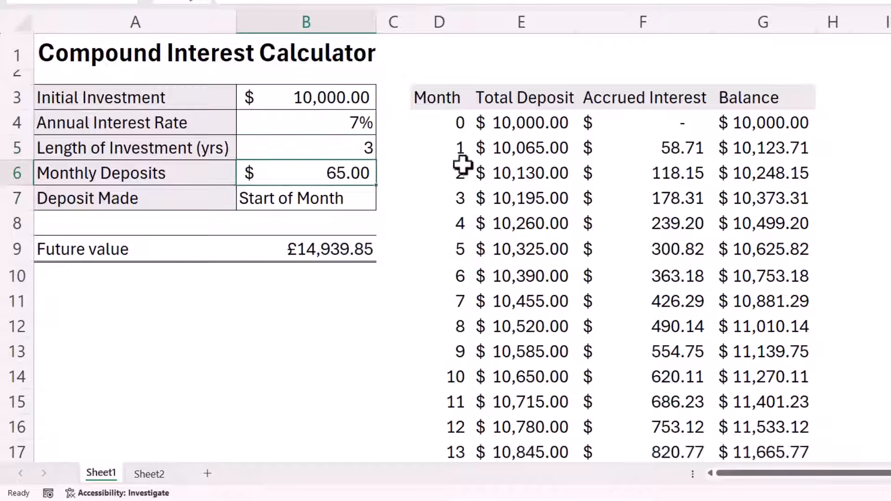
Look through the recalculated monthly schedule, and undo the last two changes to the investment inputs
scroll(677, 171, down, 3)
scroll(677, 171, down, 5)
scroll(681, 170, up, 8)
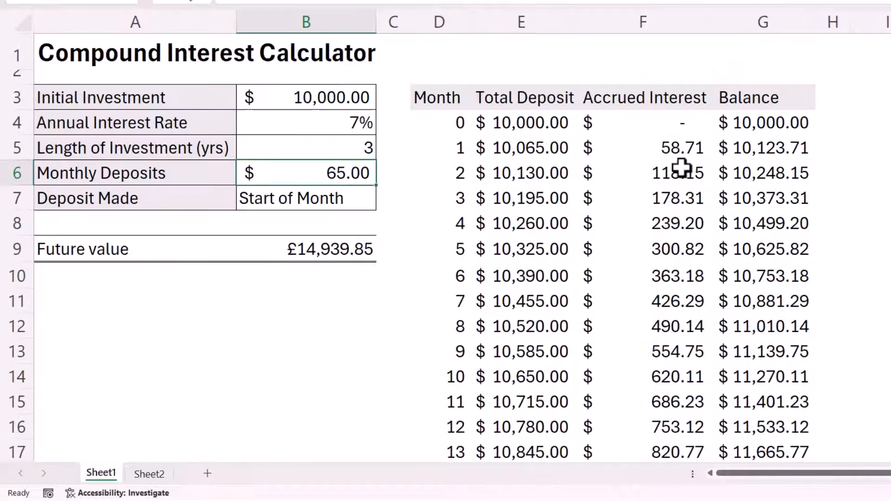
key(ctrl+z)
key(ctrl+z)
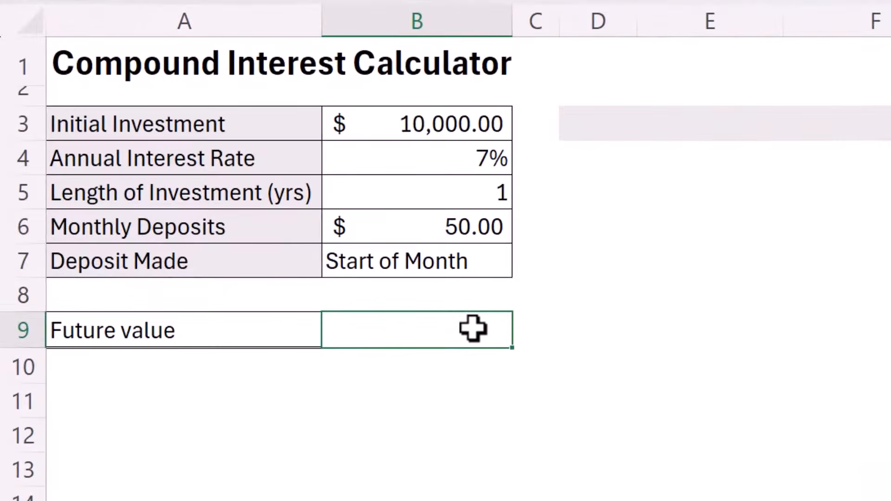
Begin an FV formula in the Future value cell B9 and open the help article for the function
text(fv)
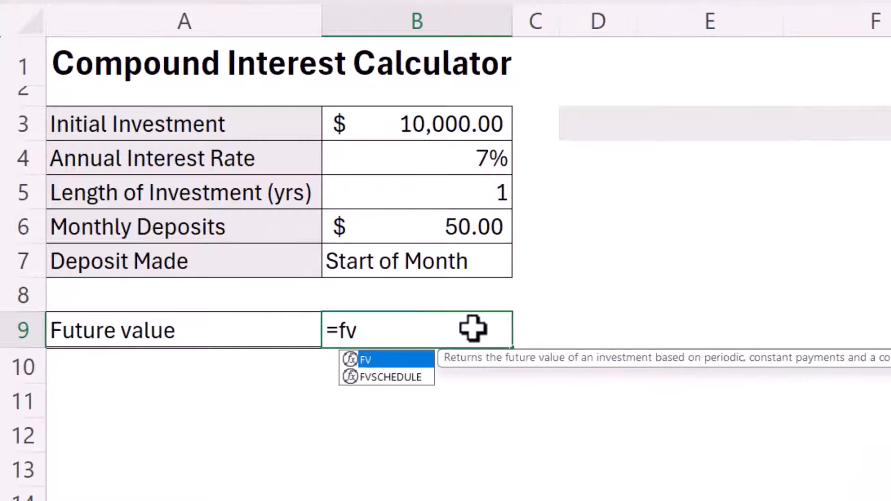
text(()
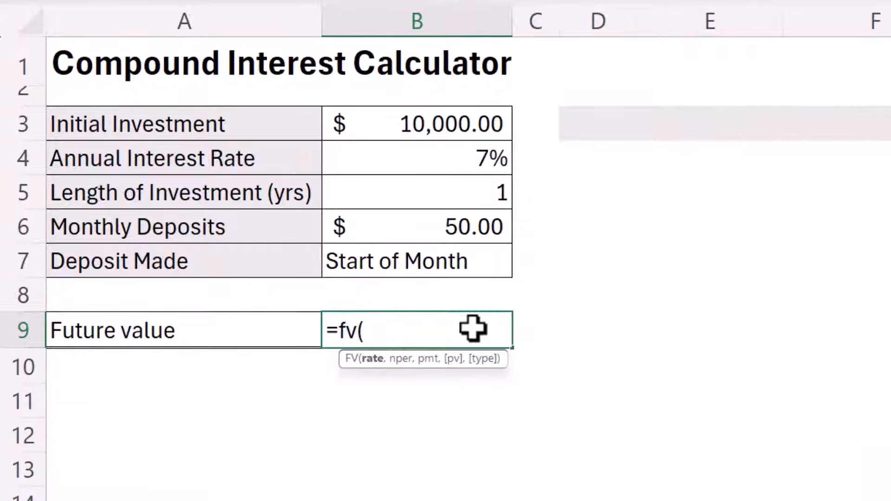
click(351, 359)
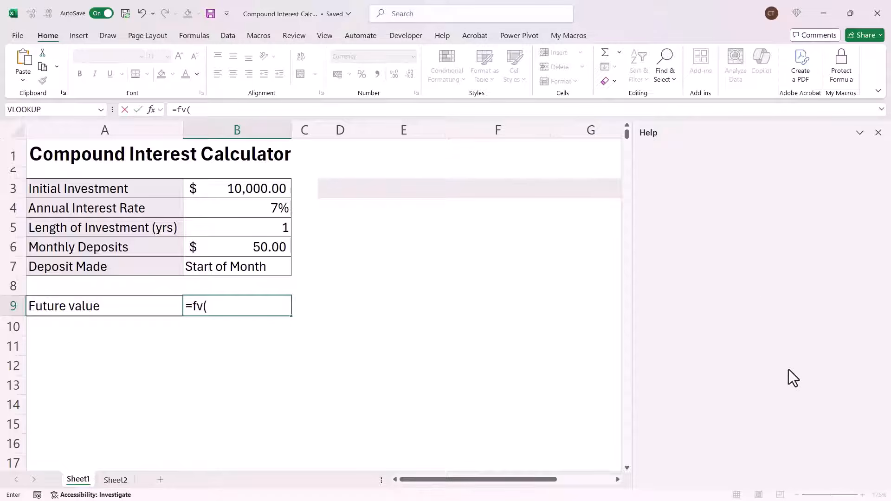
click(212, 306)
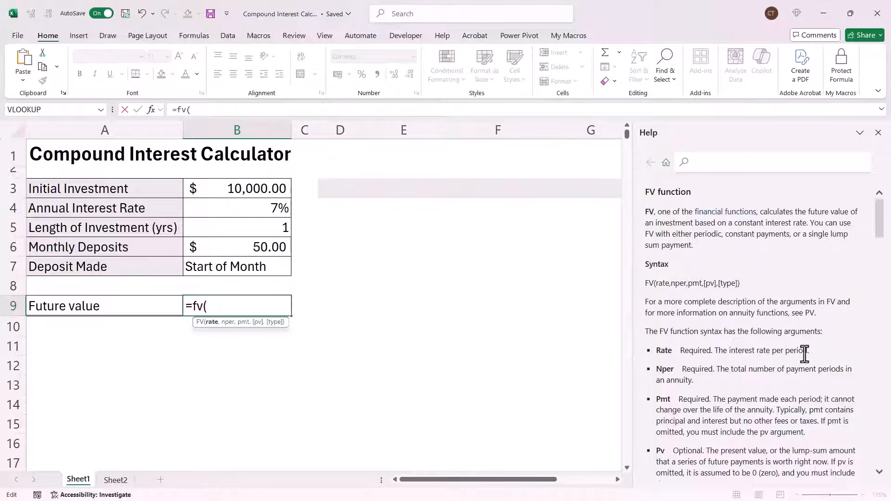
Enter B4/12 as the rate and B5*12 as the number of periods in the FV formula
click(255, 209)
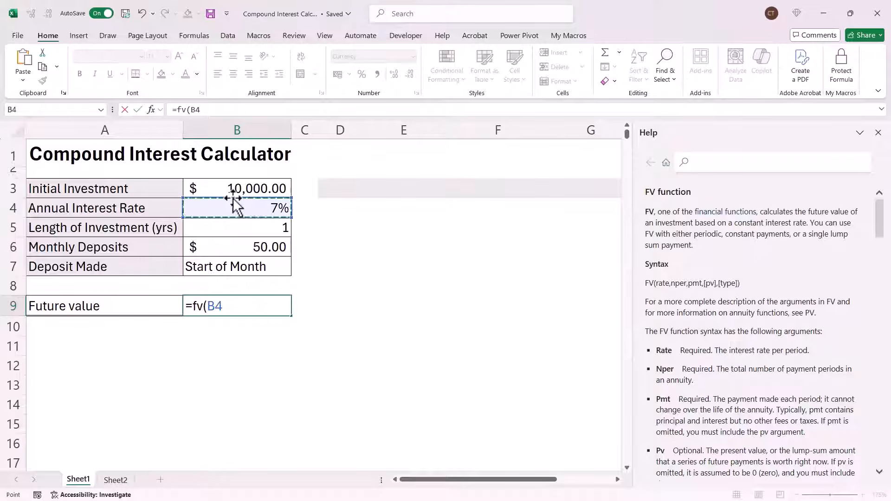
text(/12,)
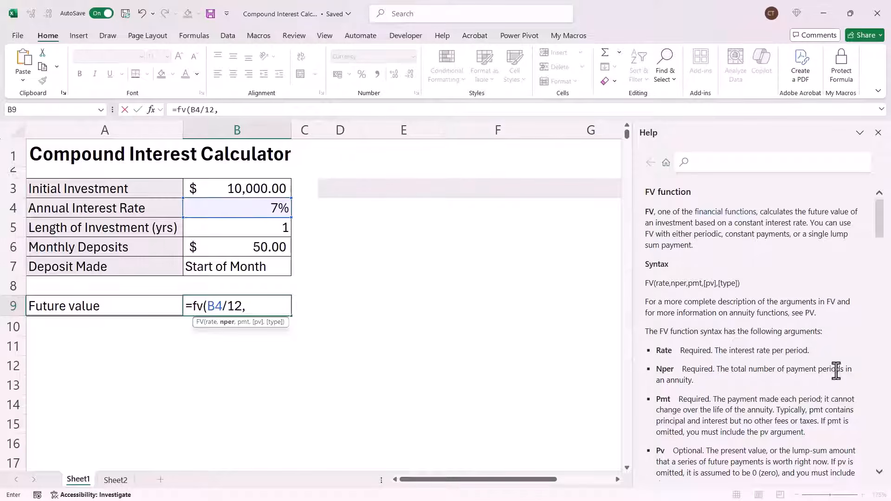
click(257, 228)
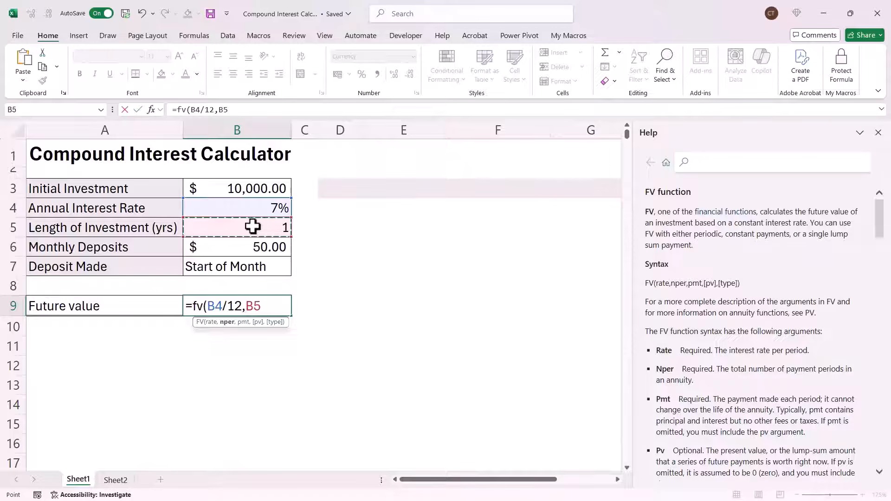
text(*)
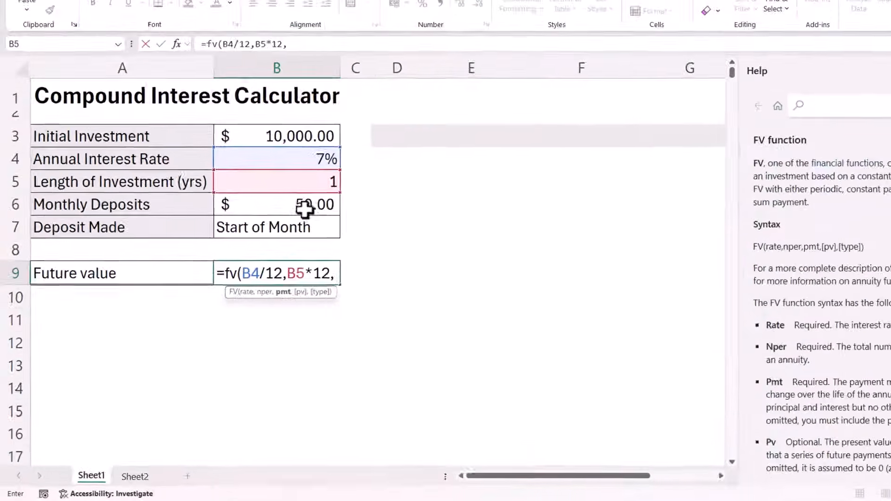
Complete the FV formula with B6 as payment, B3 as present value and type 1, beginning of the period
click(259, 250)
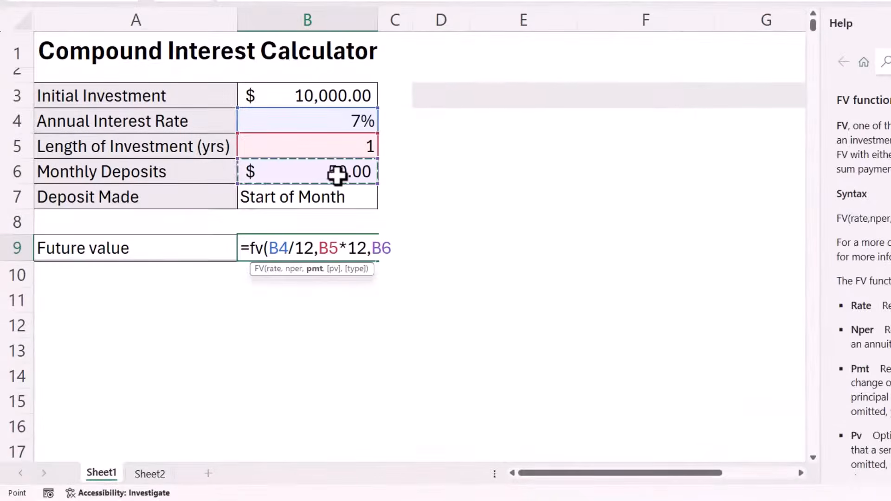
text(,)
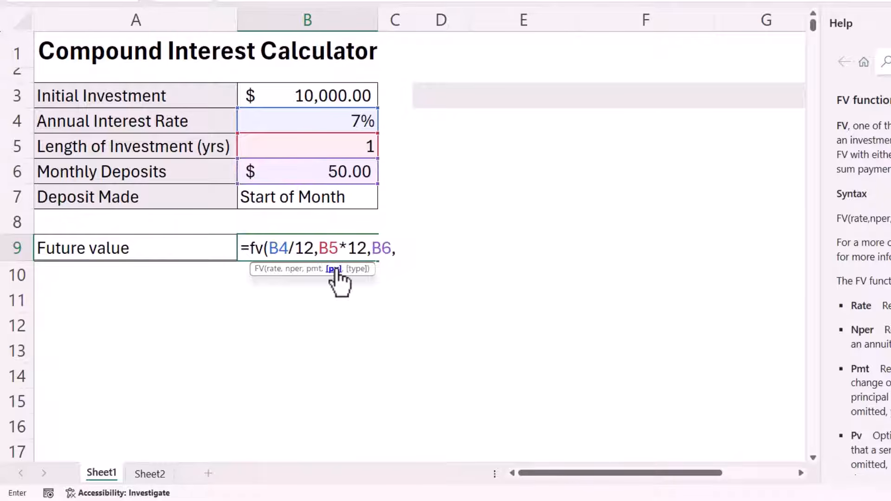
click(305, 93)
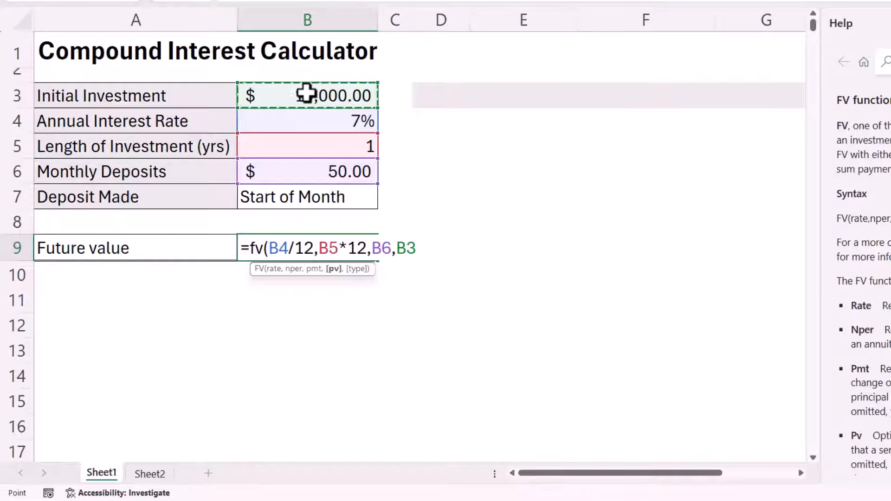
text(,)
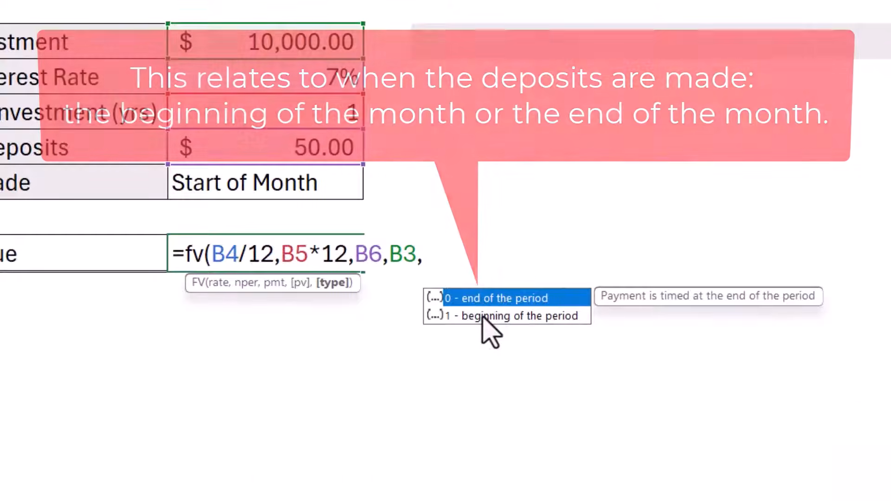
click(483, 319)
double_click(483, 320)
text())
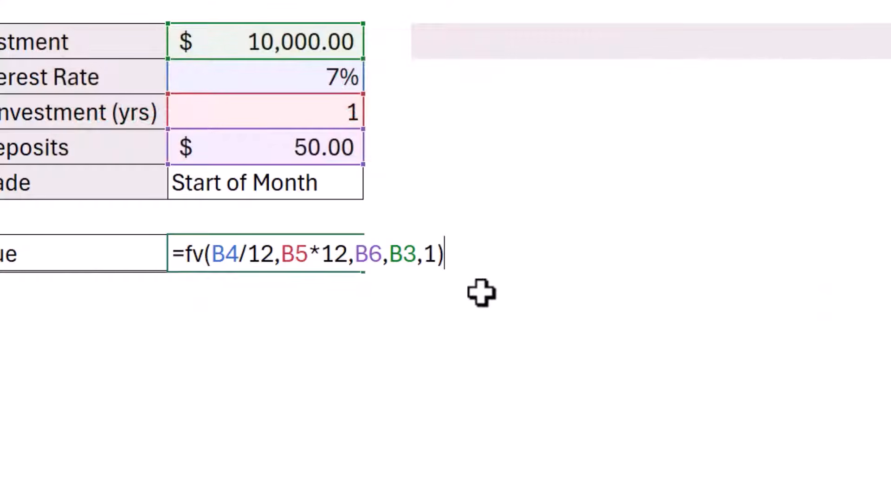
key(Return)
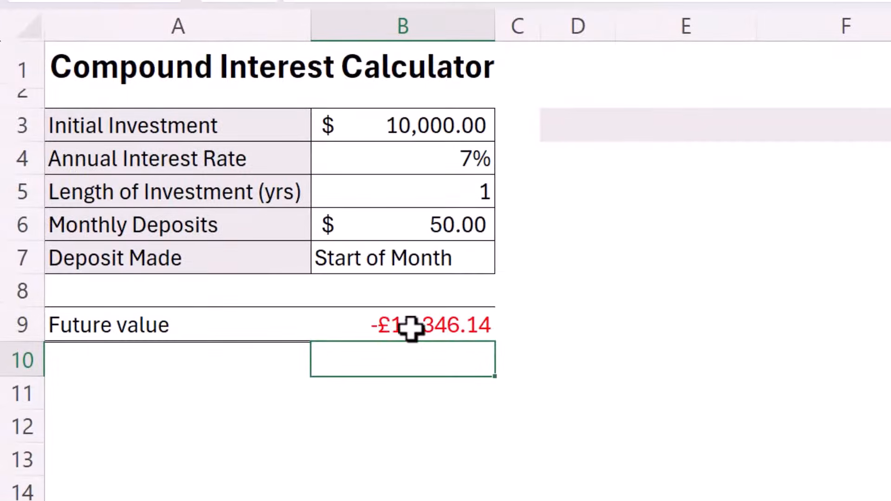
Make the payment B6 and present value B3 negative in the Future value formula in B9
double_click(408, 327)
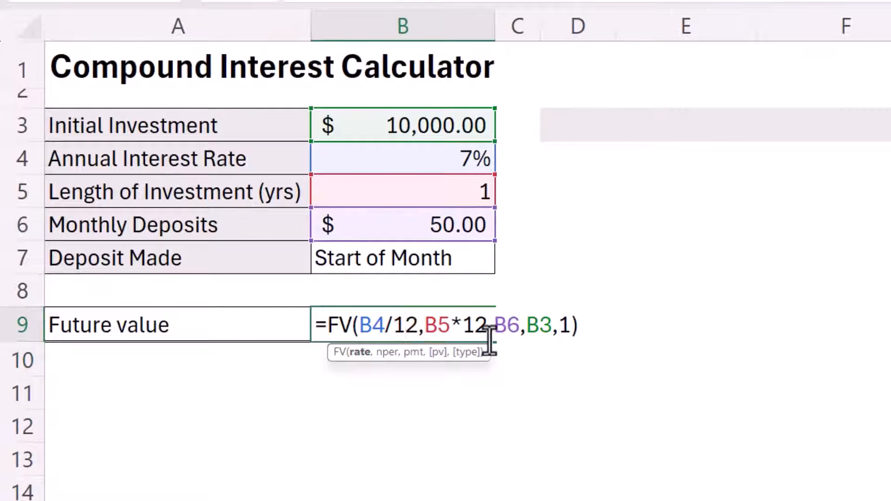
click(494, 325)
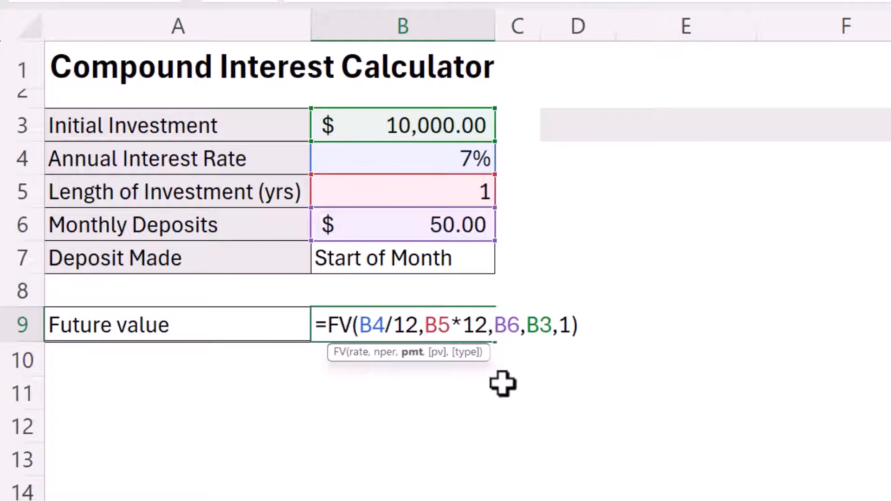
text(-)
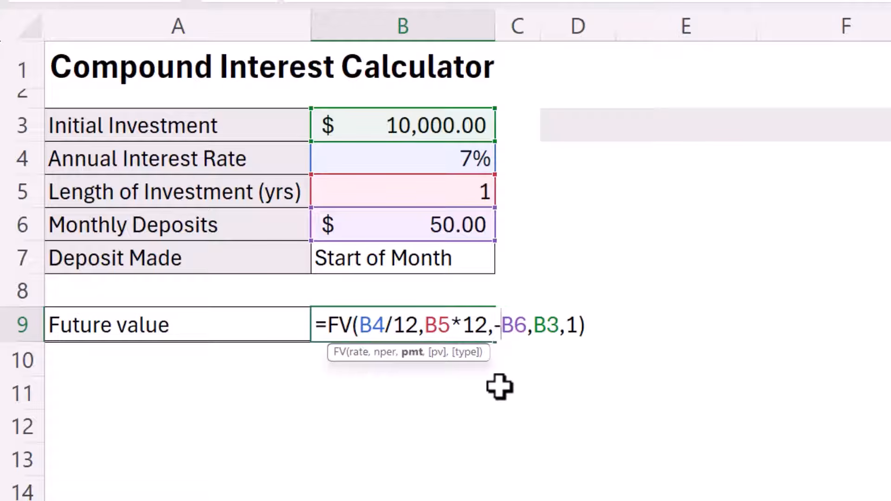
click(537, 325)
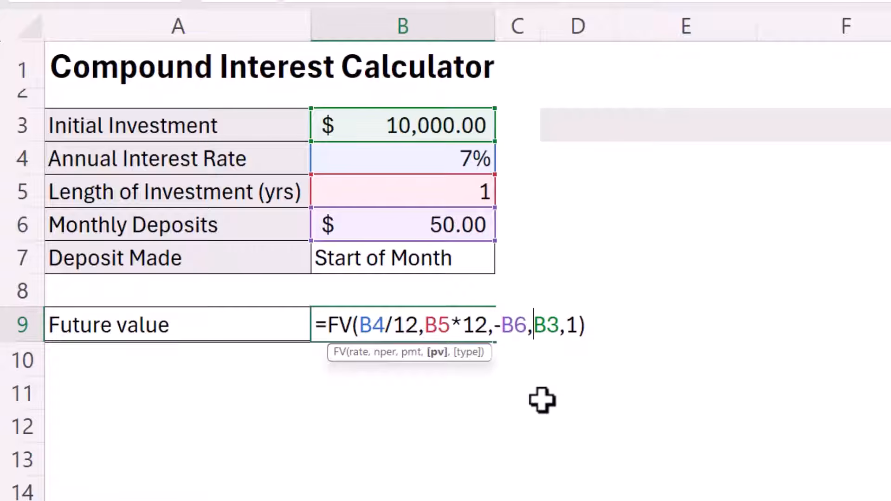
text(-)
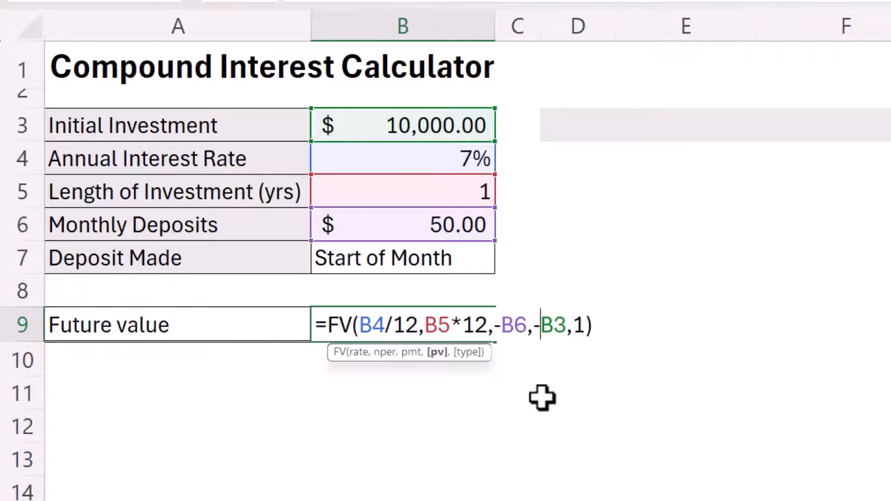
key(Return)
click(426, 333)
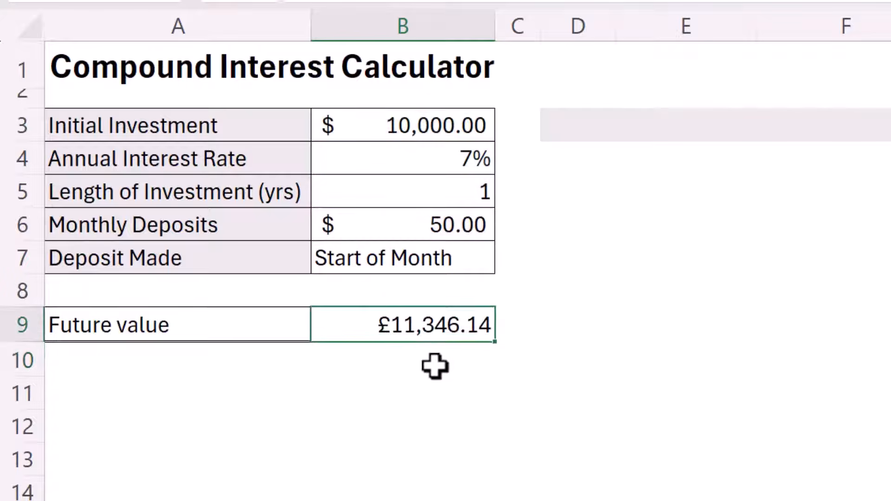
Replace the type argument in the Future value formula with a SWITCH function that evaluates the Deposit Made cell B7
double_click(485, 327)
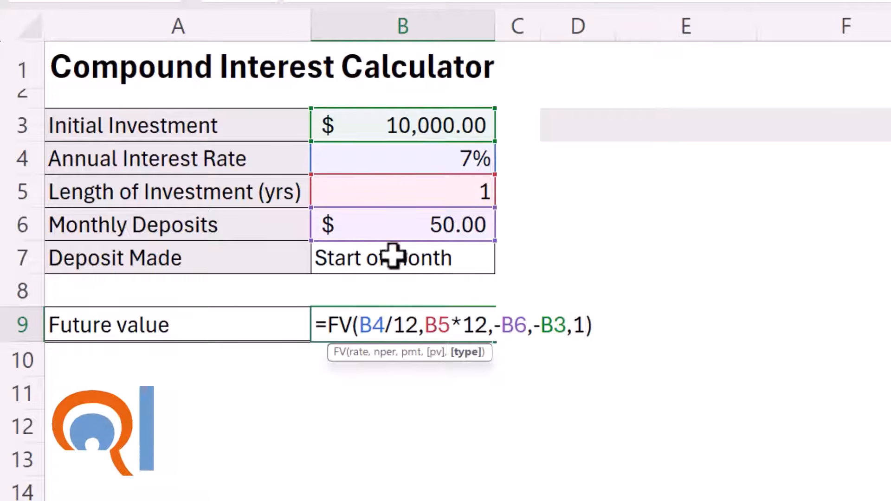
key(Return)
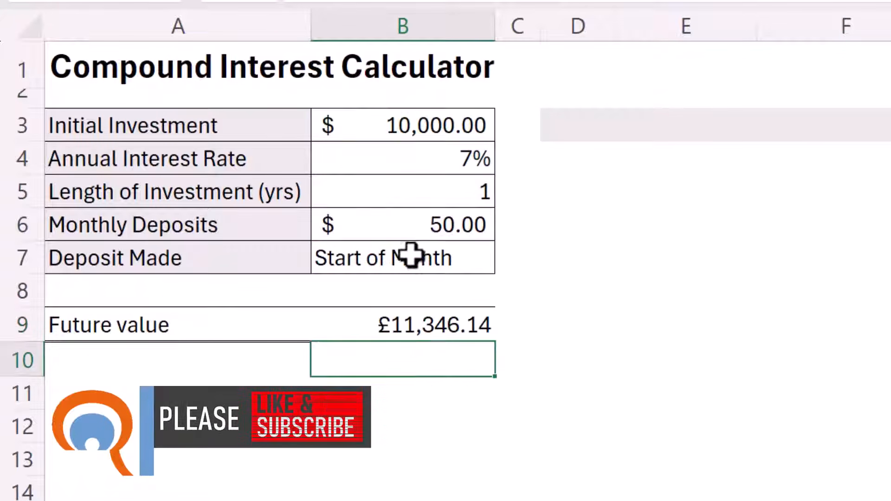
click(406, 256)
click(502, 265)
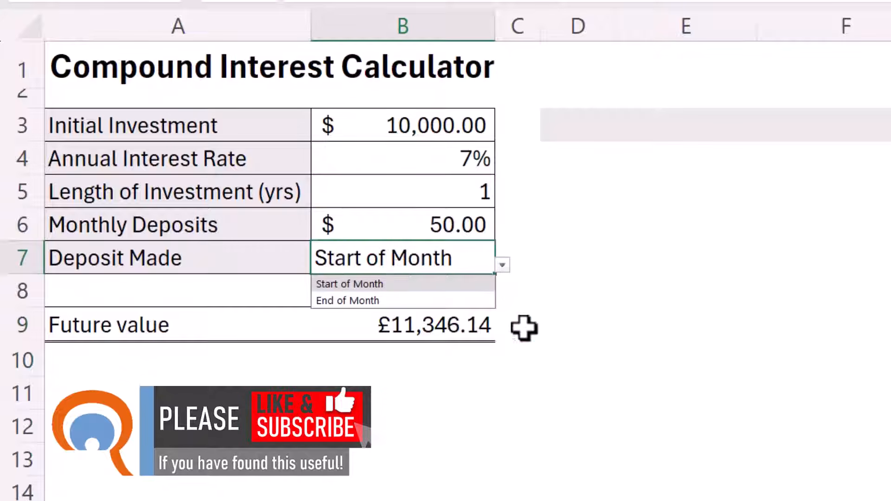
click(481, 328)
double_click(469, 325)
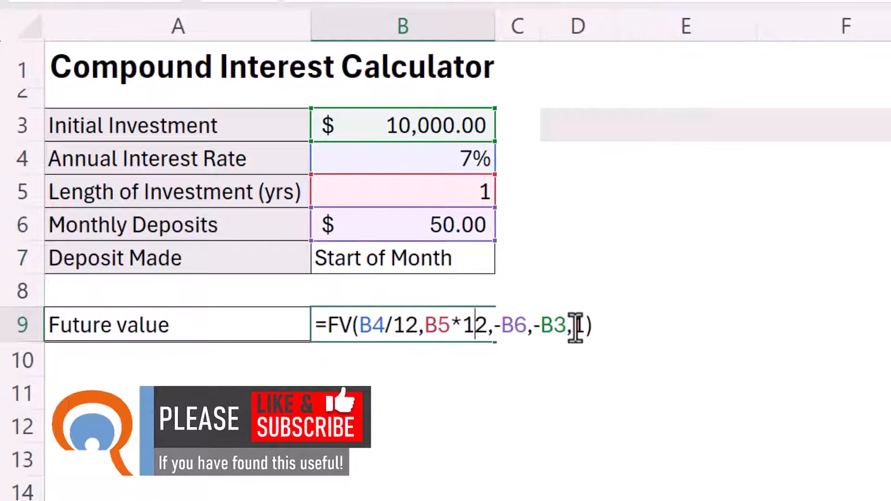
click(575, 325)
text(,1)
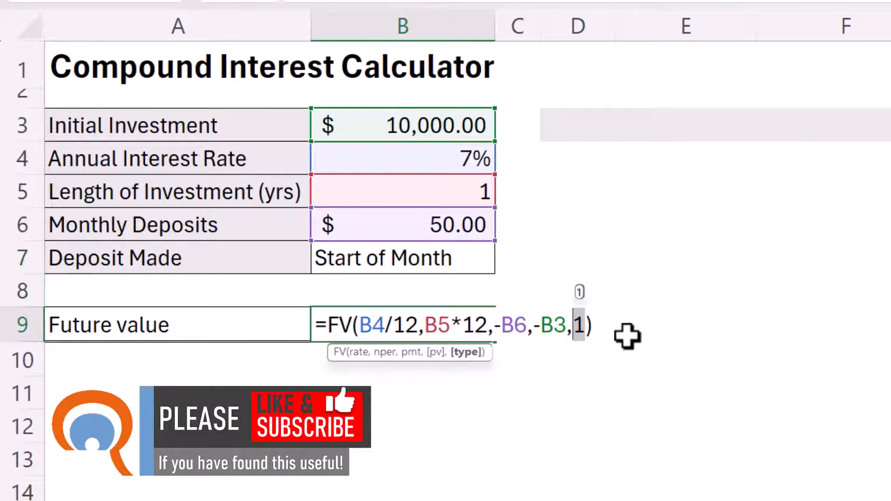
text(switch()
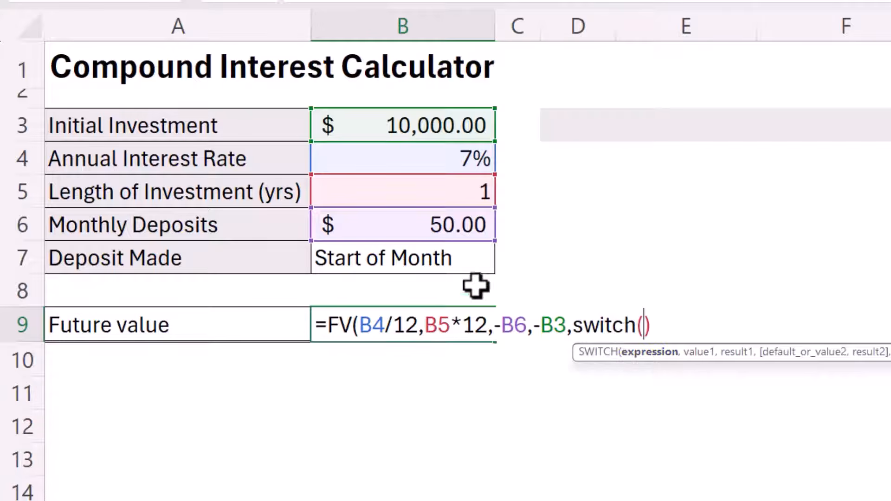
click(430, 264)
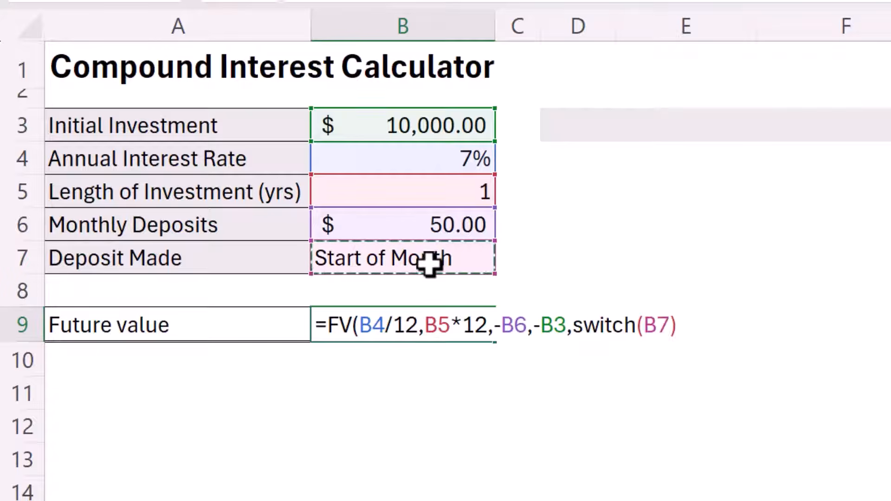
text(,)
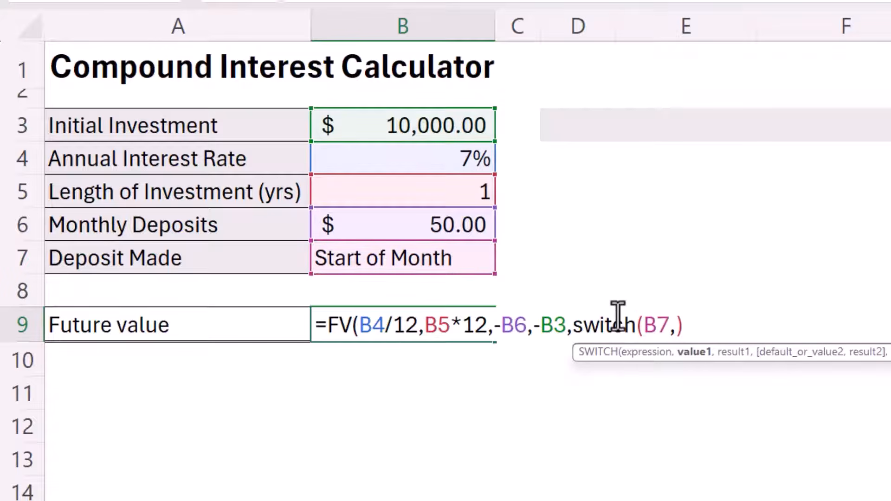
Make "Start of Month" the first value in the SWITCH function, with 1 as its result
text("Start)
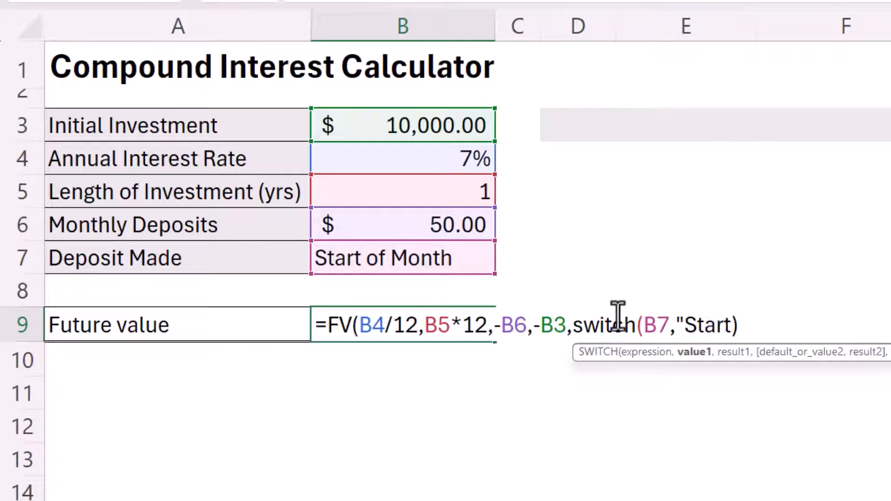
text( of M)
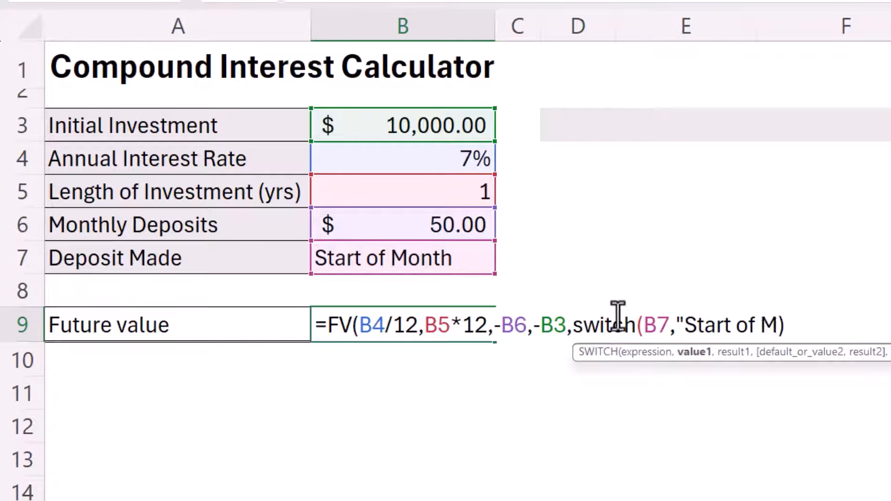
text(onth")
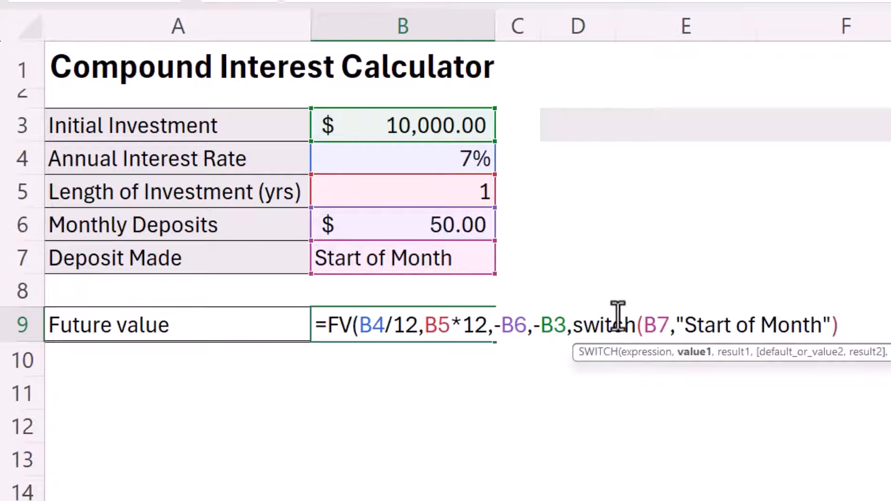
text(,)
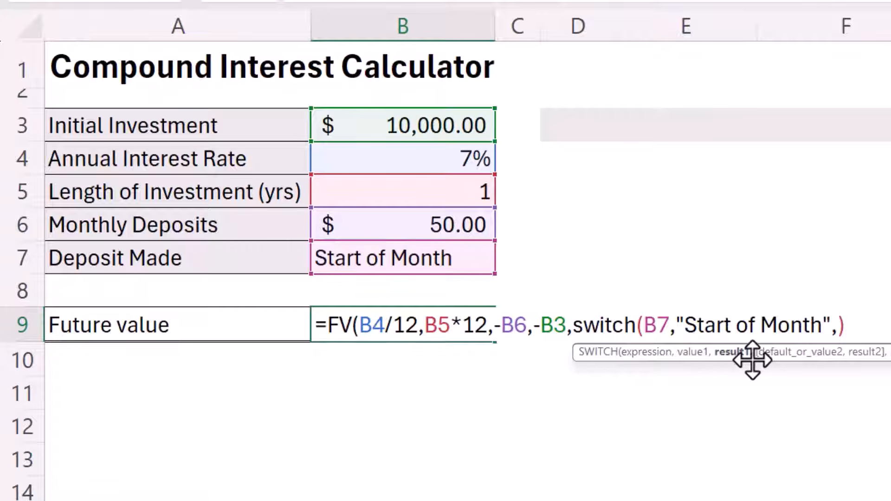
text(1,")
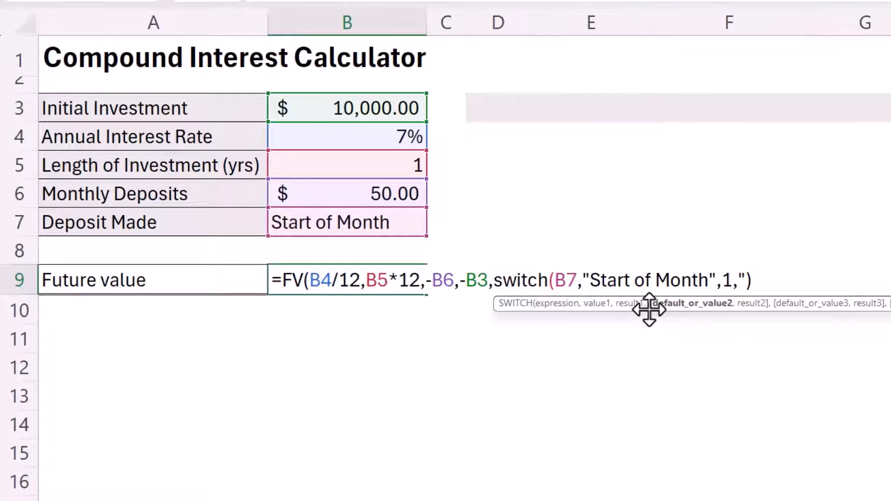
Add "End of Month" with result 0 and a default of 1 to SWITCH, and complete the Future value formula
text(End of )
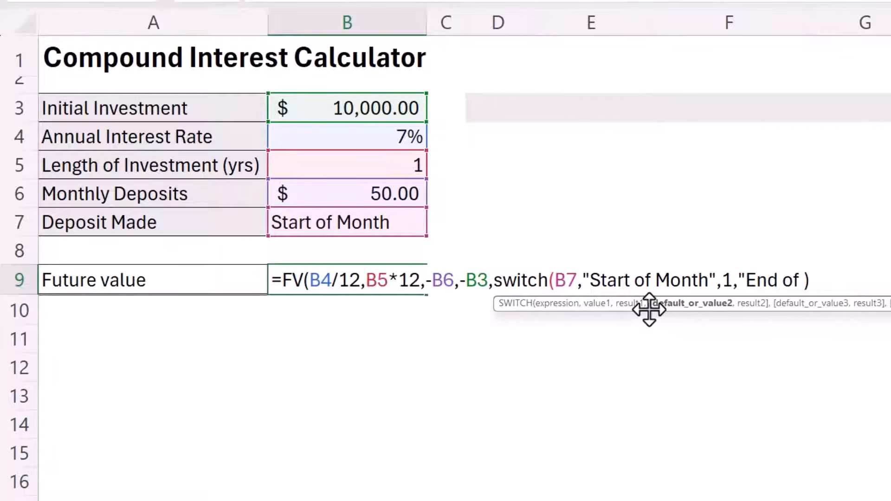
text(Month)
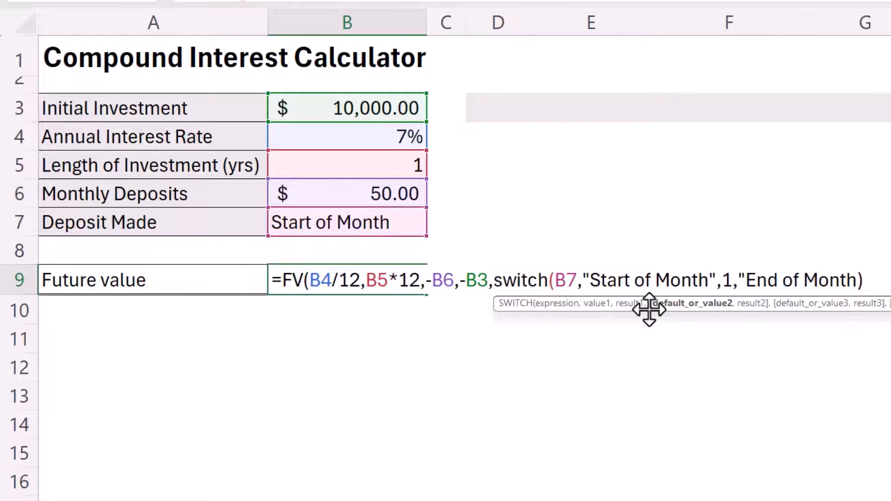
text(",)
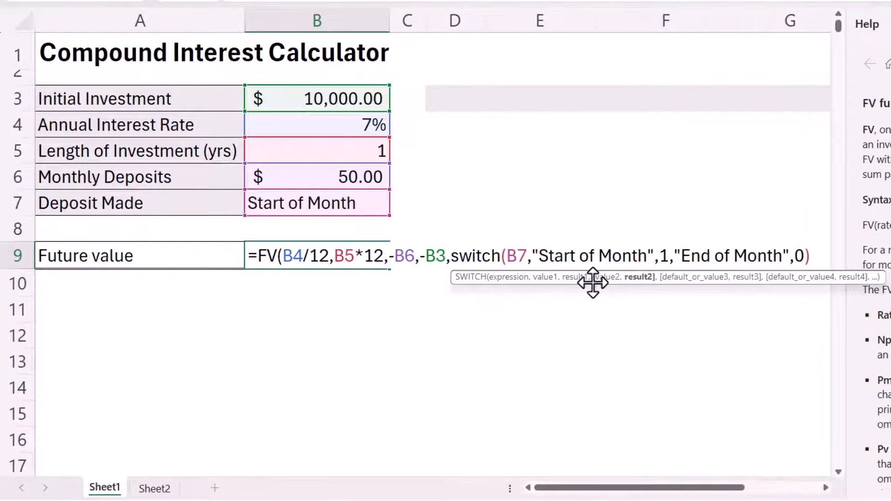
text(0,1)
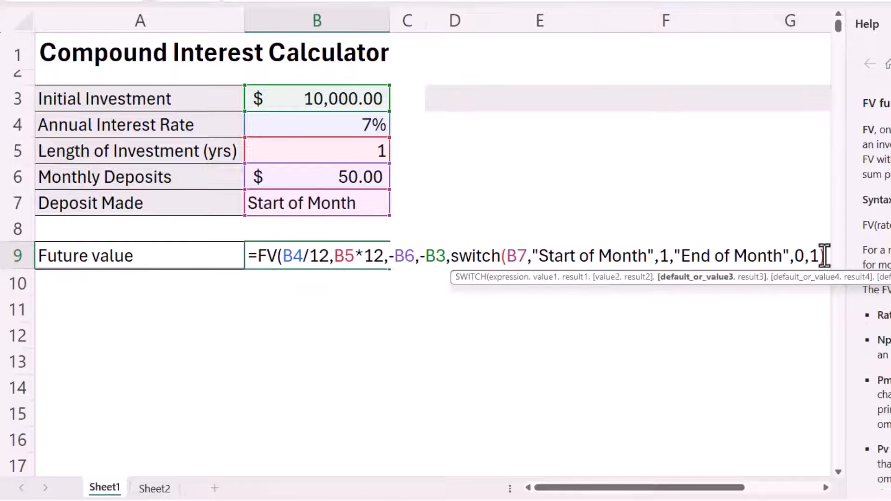
text()))
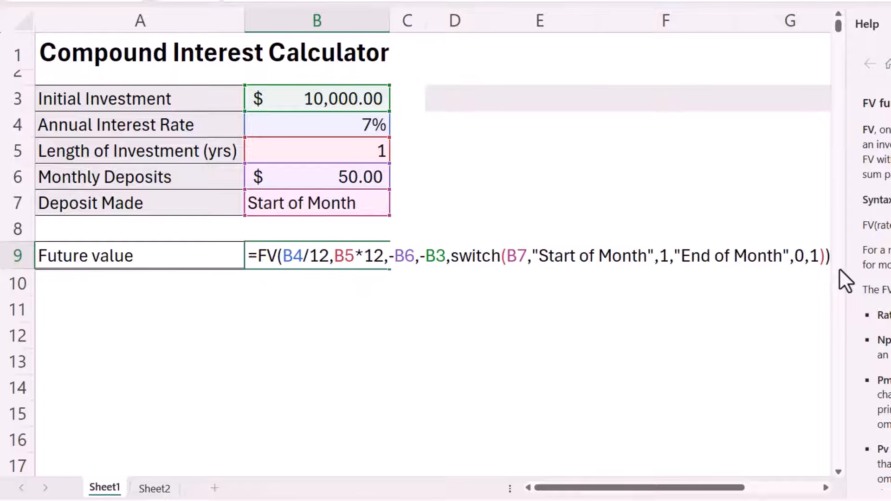
key(Return)
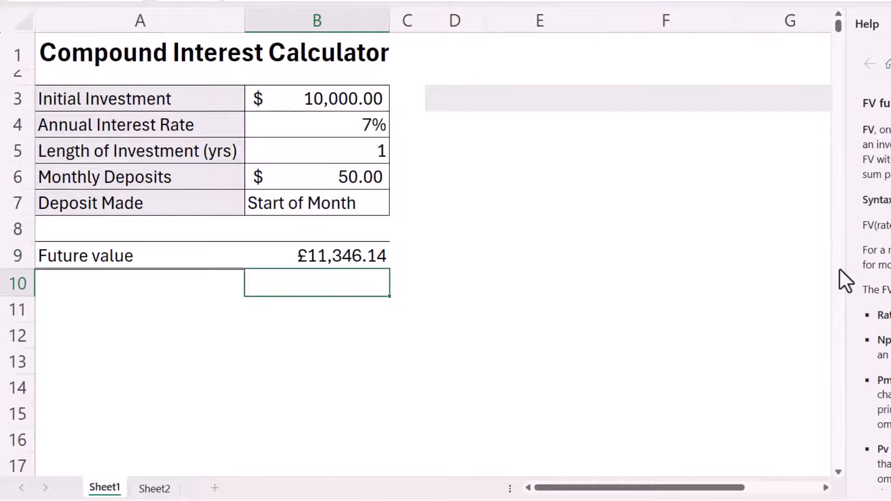
Test the formula by setting Deposit Made in B7 to End of Month, and restore it to Start of Month
click(355, 199)
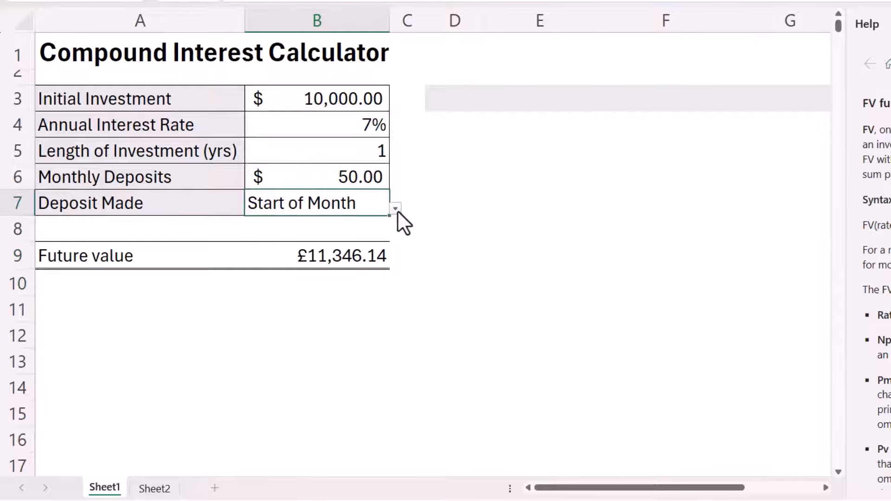
click(396, 210)
click(323, 235)
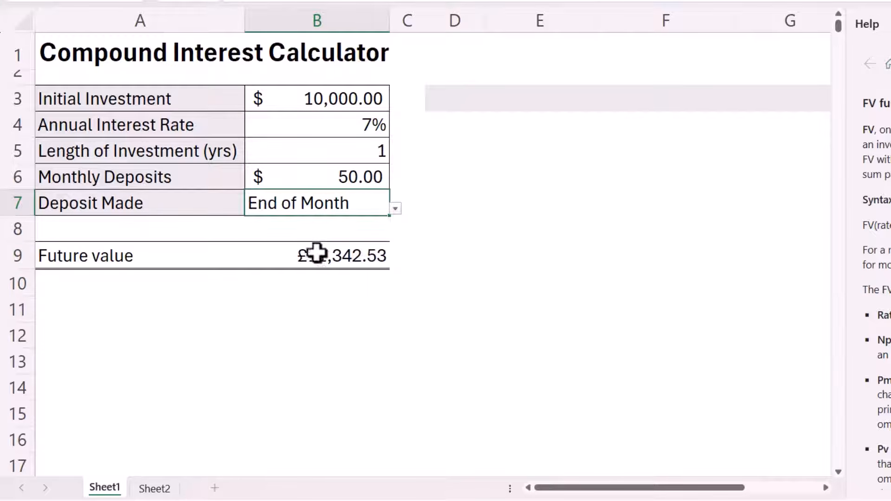
click(395, 209)
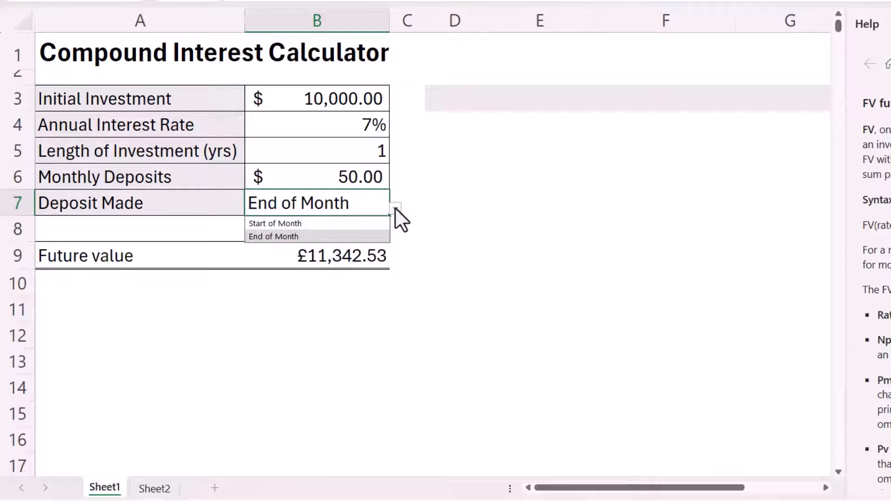
click(353, 224)
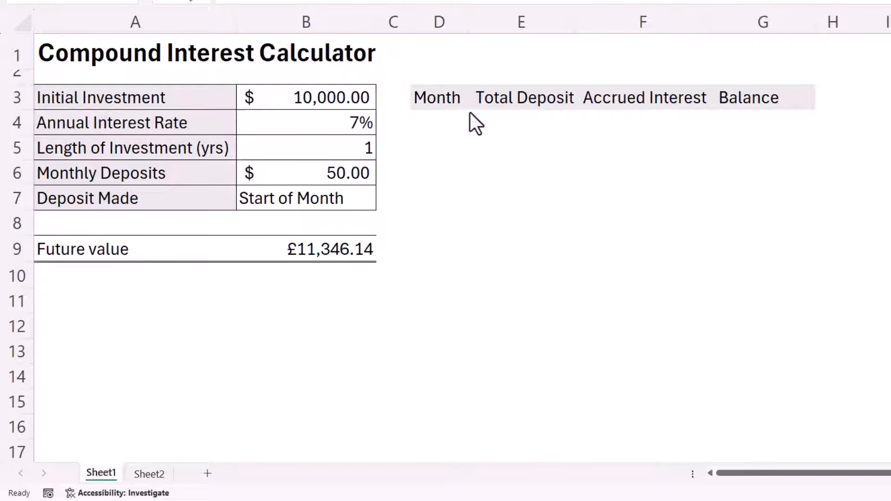
Fill the Month column from D4 with the formula =SEQUENCE(B5*12+1,,0)
click(438, 122)
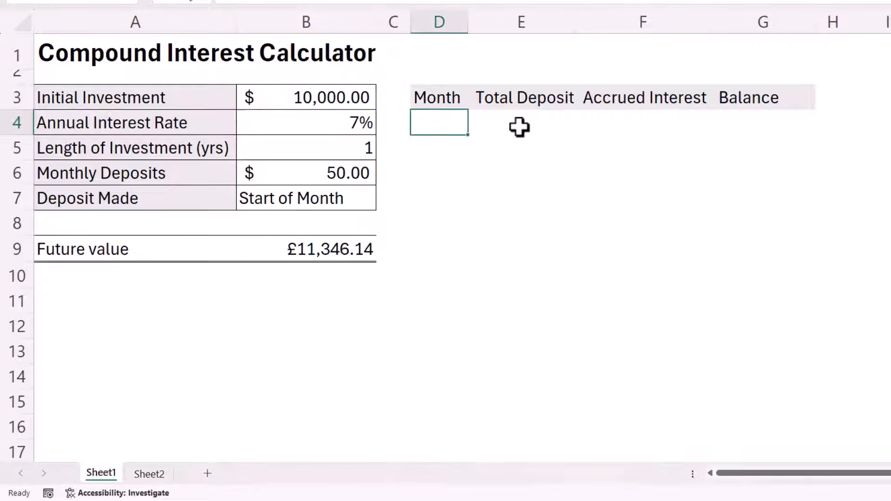
text(=se)
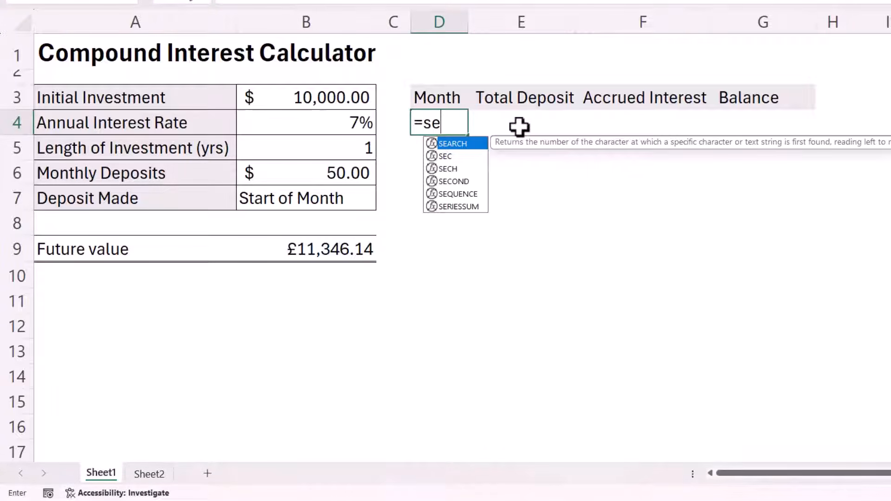
double_click(466, 193)
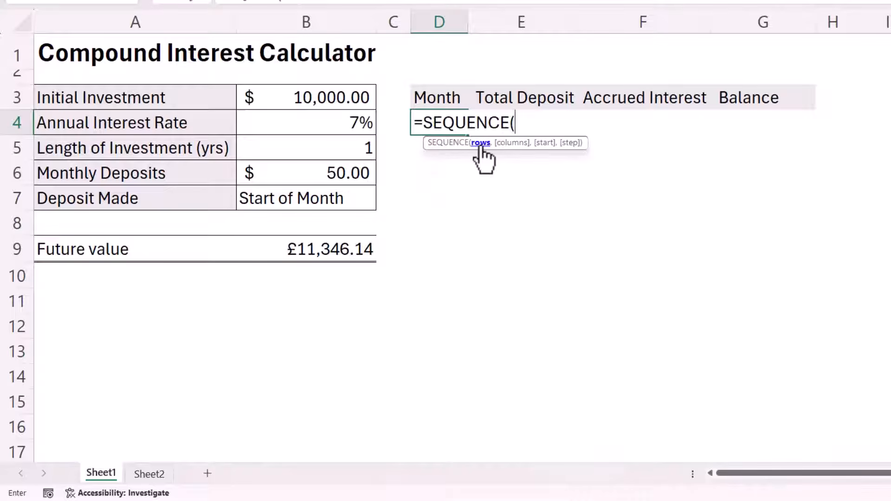
click(297, 150)
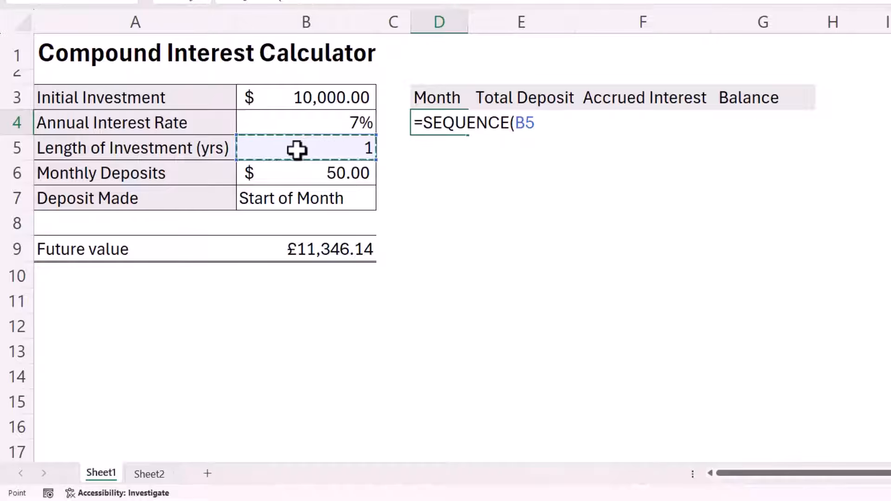
text(*12)
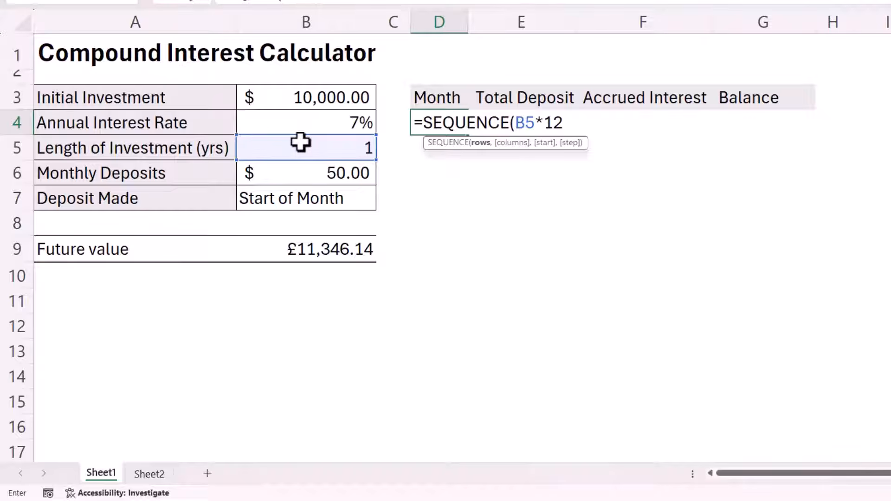
text(+1)
text(,,)
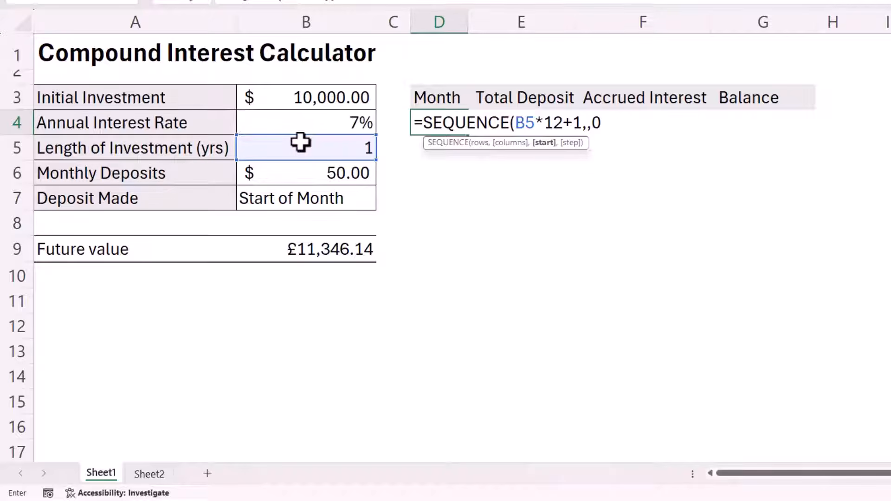
text(0))
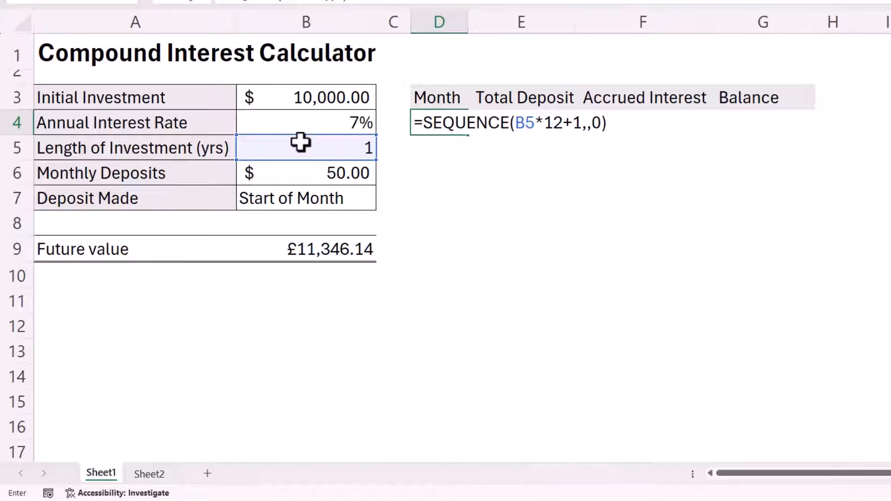
key(Return)
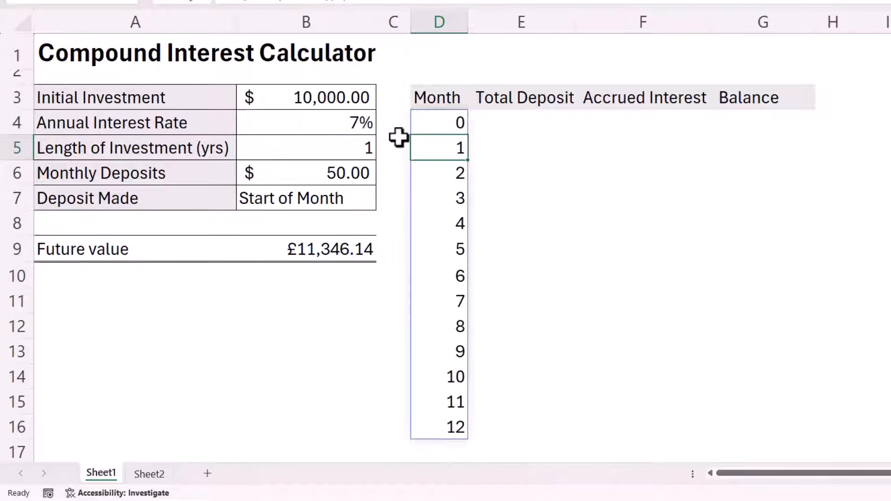
Test the month list by setting Length of Investment in B5 to 2 years, and restore it to 1
click(353, 149)
text(2)
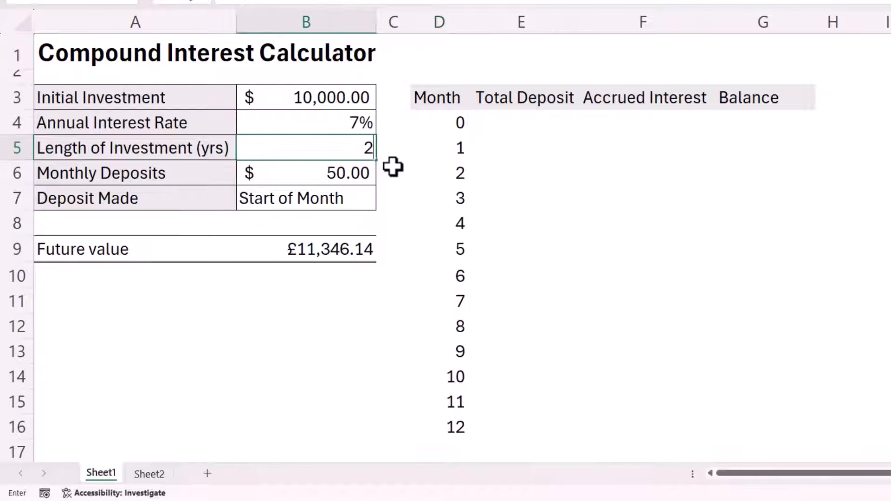
click(407, 245)
scroll(525, 219, down, 8)
scroll(525, 219, up, 8)
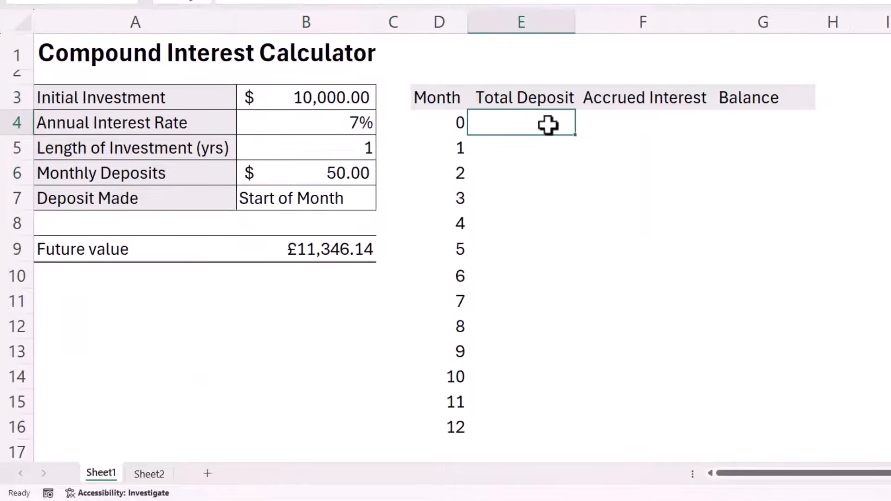
Calculate the Total Deposit column from E4 with =B3+D4#*B6, using the spilled month range
text(=)
click(356, 102)
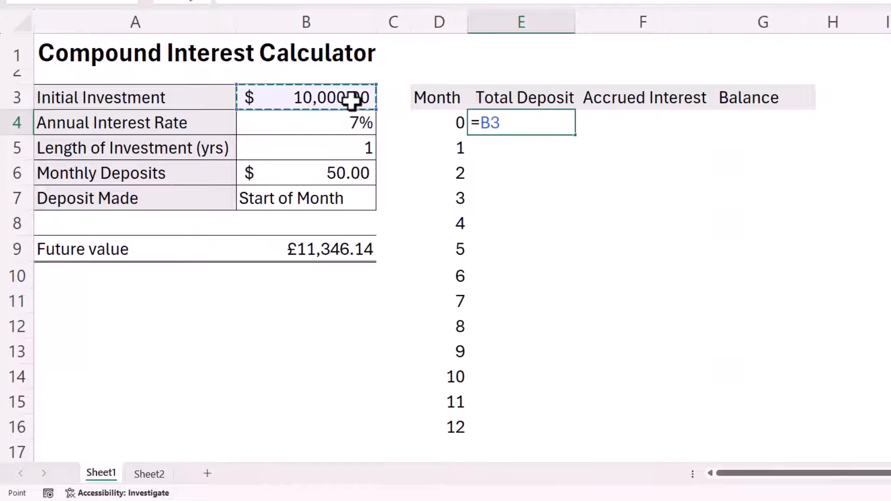
text(+)
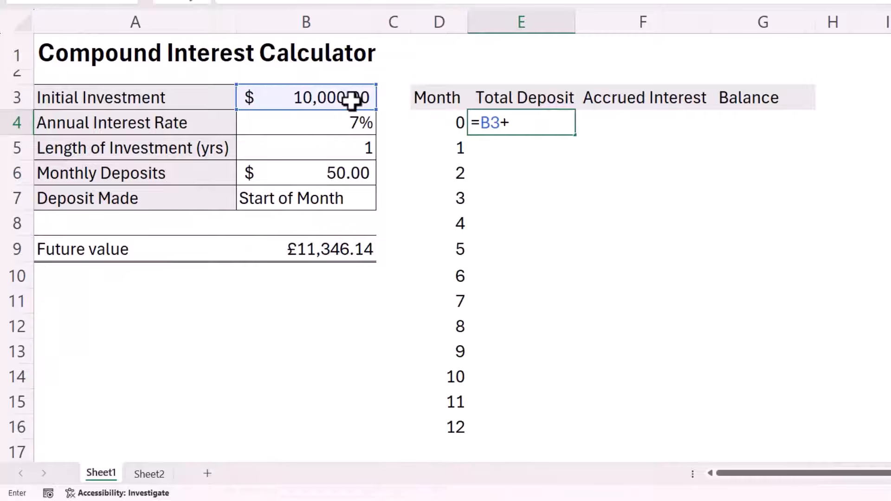
click(429, 123)
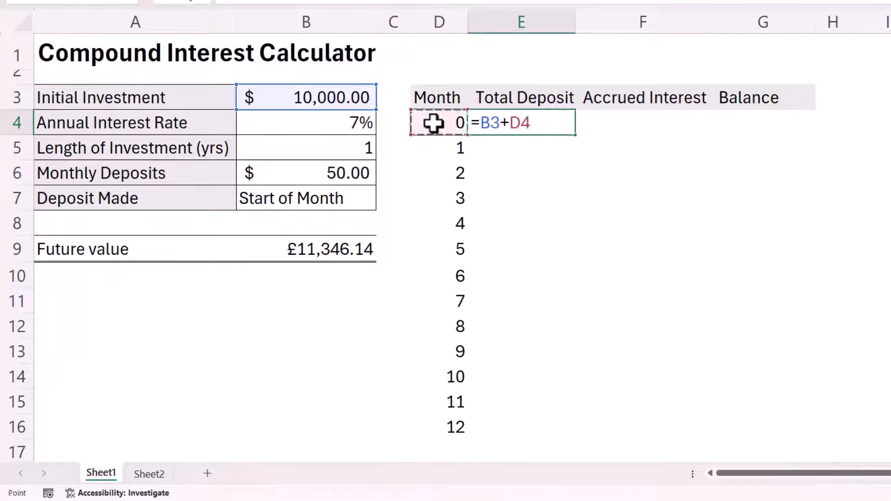
text(*)
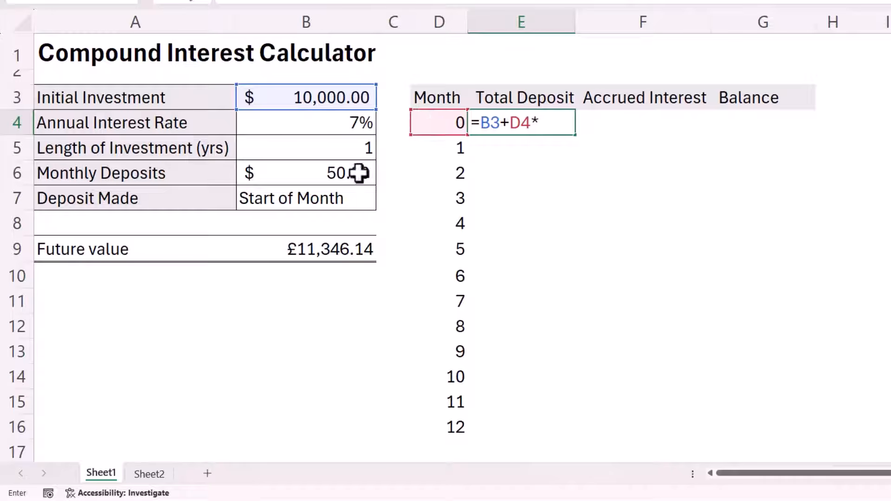
click(358, 173)
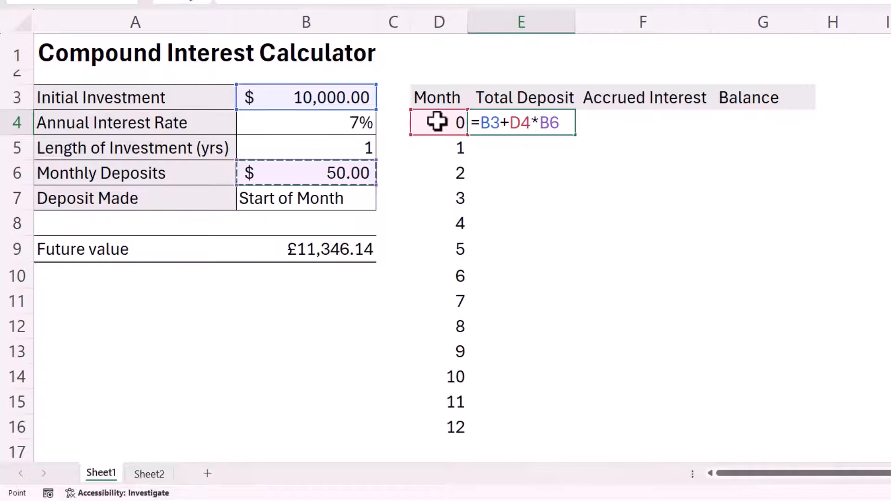
click(531, 123)
text(#)
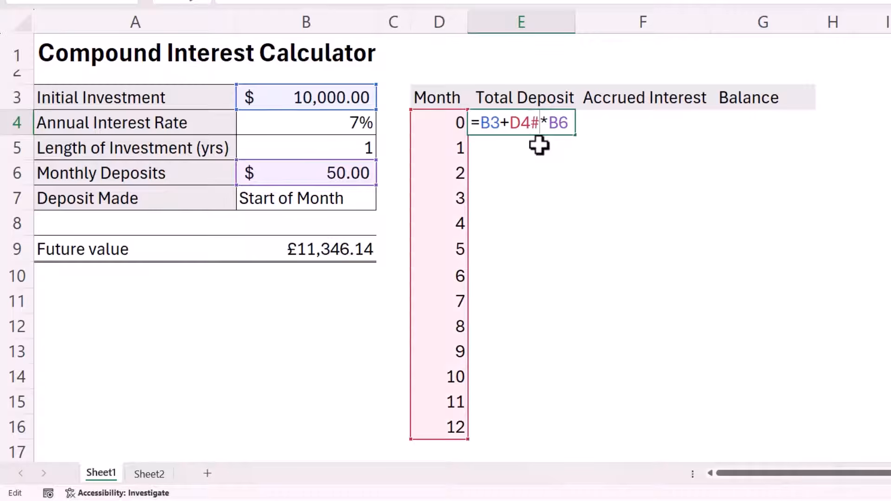
key(Return)
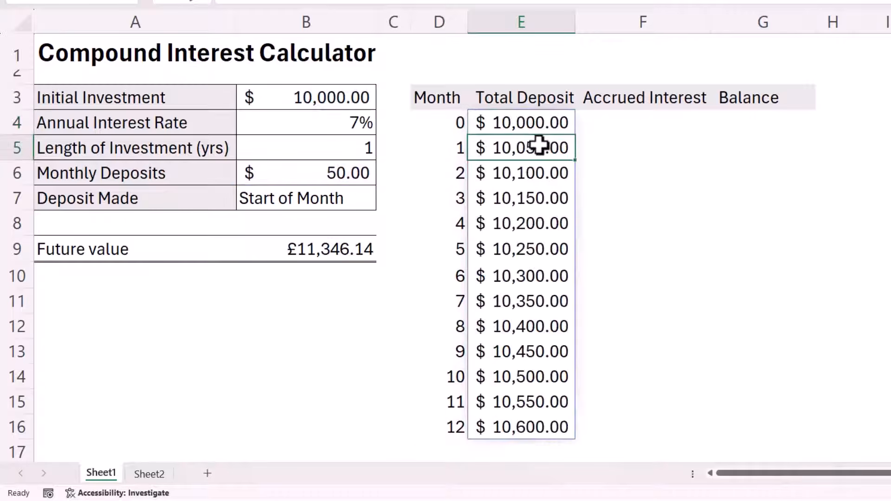
key(Up)
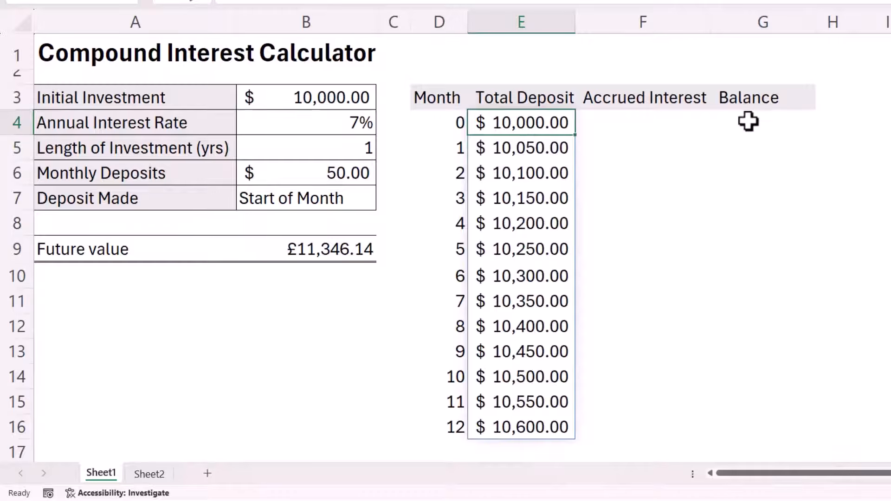
Begin an FV formula for Balance in G4 with B4/12 as the rate and D4# as the number of periods
click(750, 134)
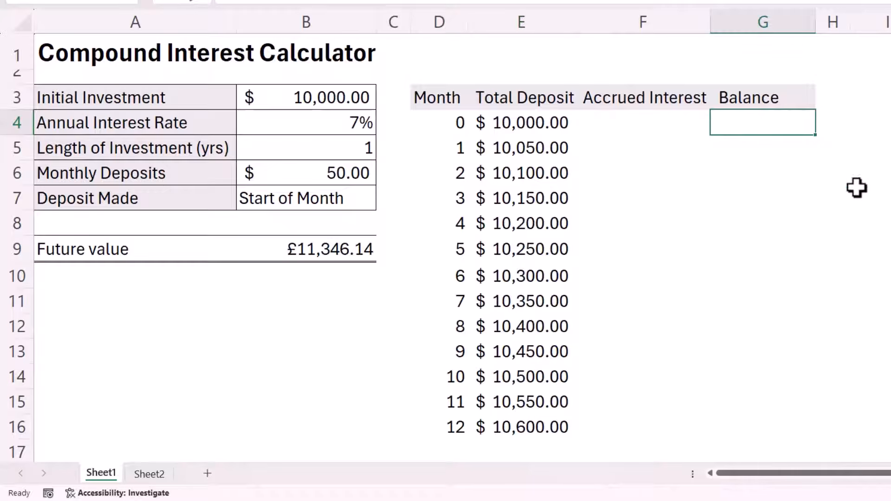
text(=f)
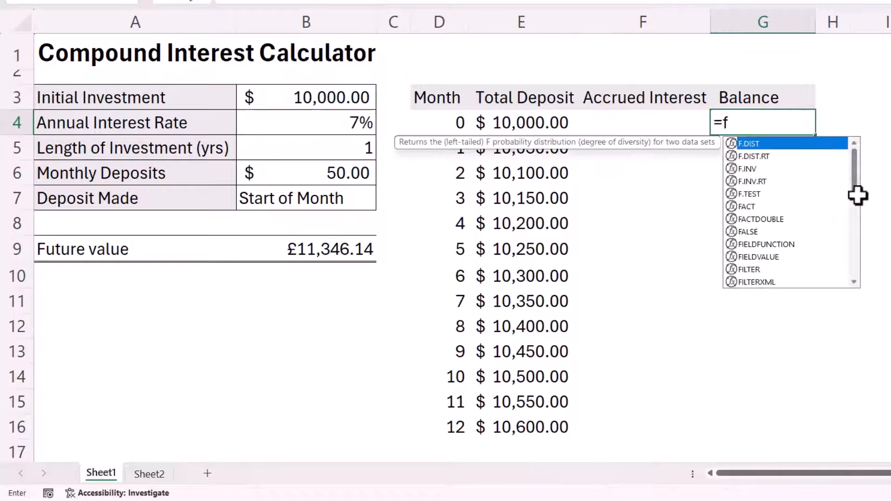
text(v()
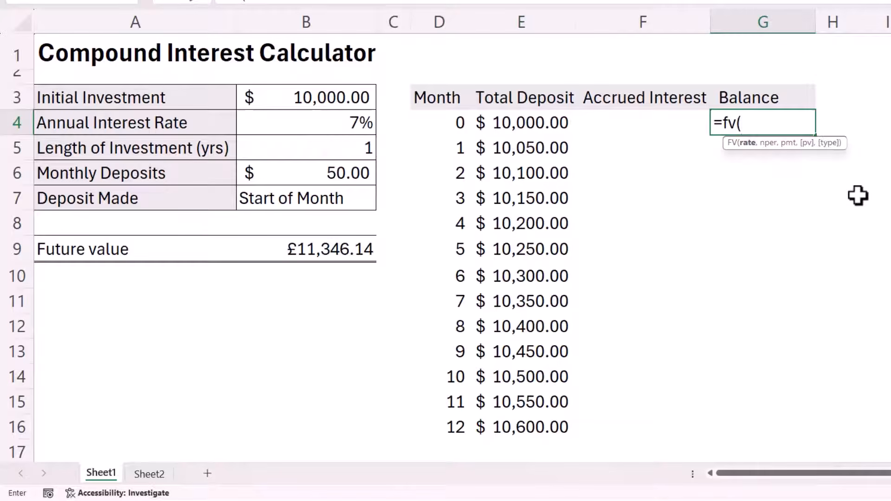
click(327, 125)
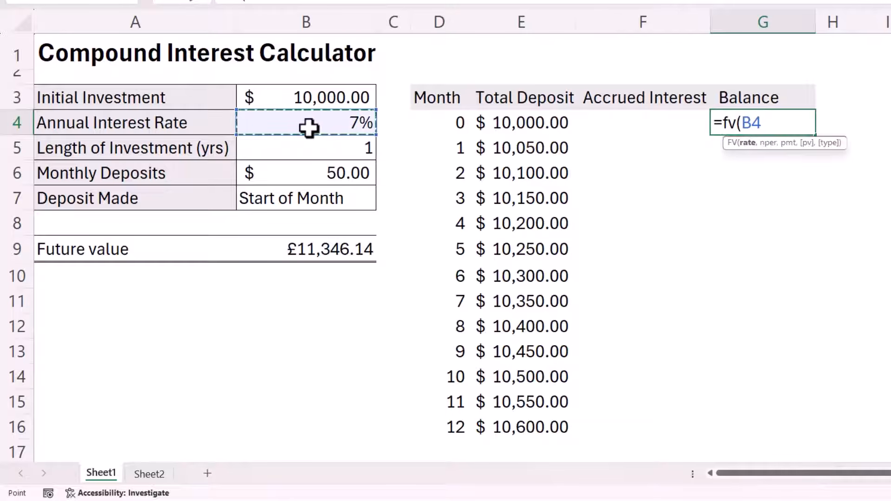
text(/12,)
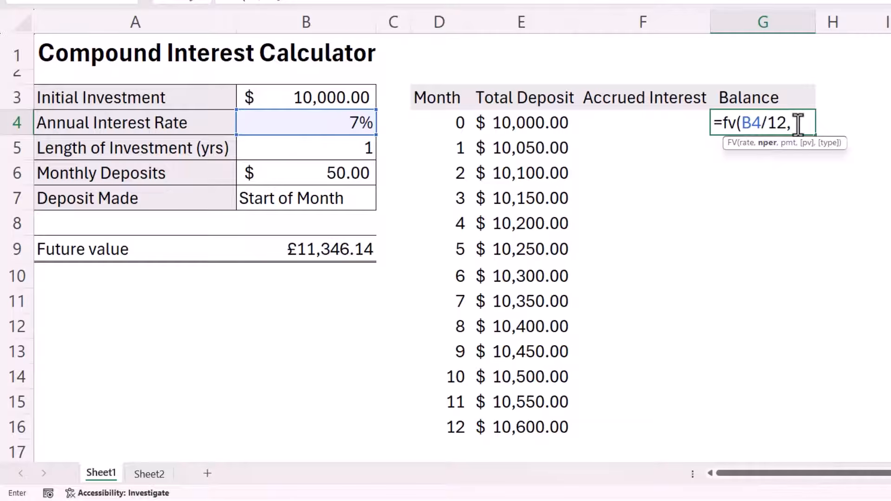
click(440, 122)
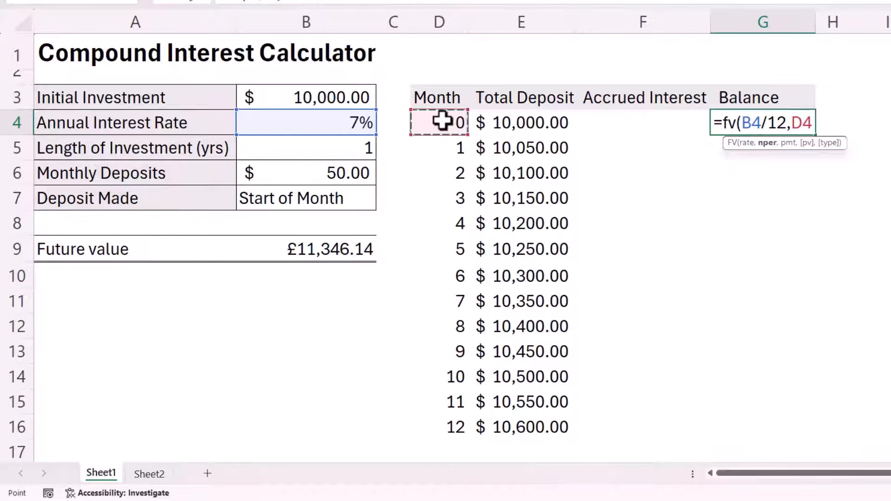
text(#)
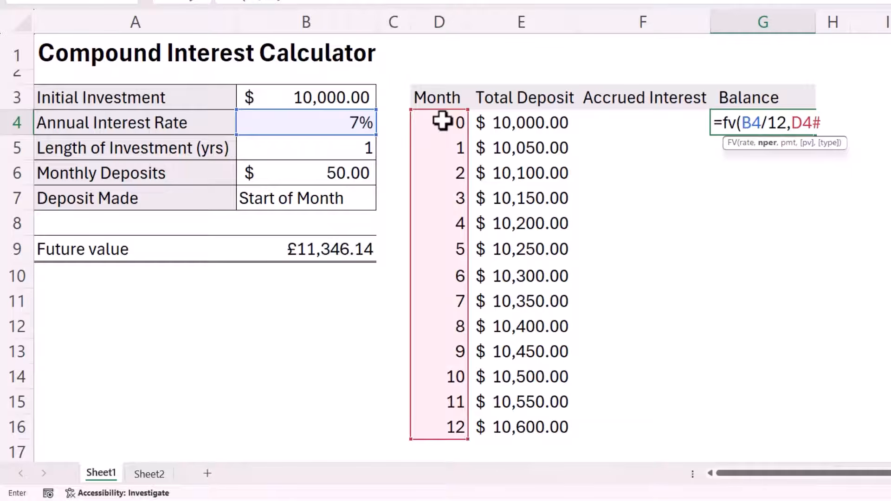
text(,)
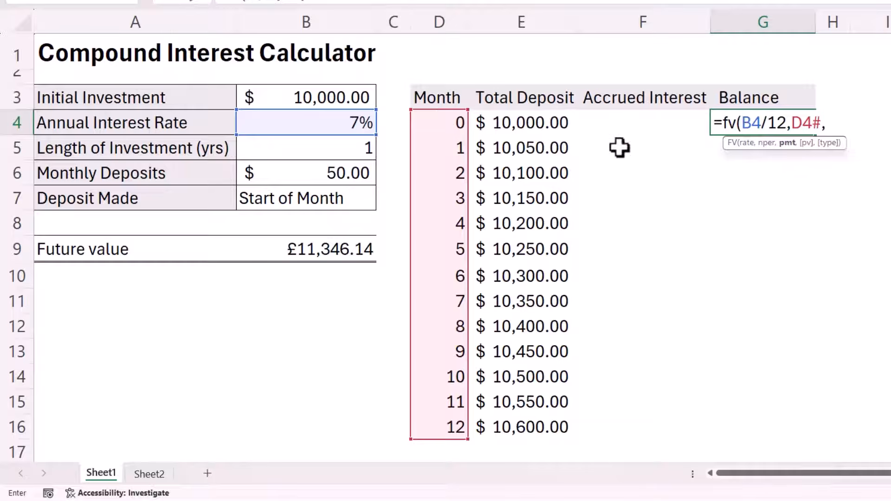
Add -B6 as the payment and -B3 as the present value, and complete the Balance formula
click(292, 174)
text(,)
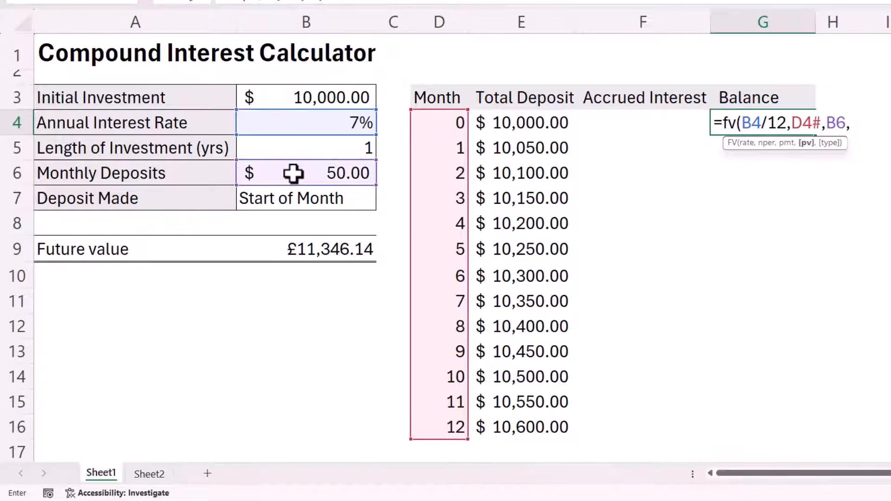
click(289, 91)
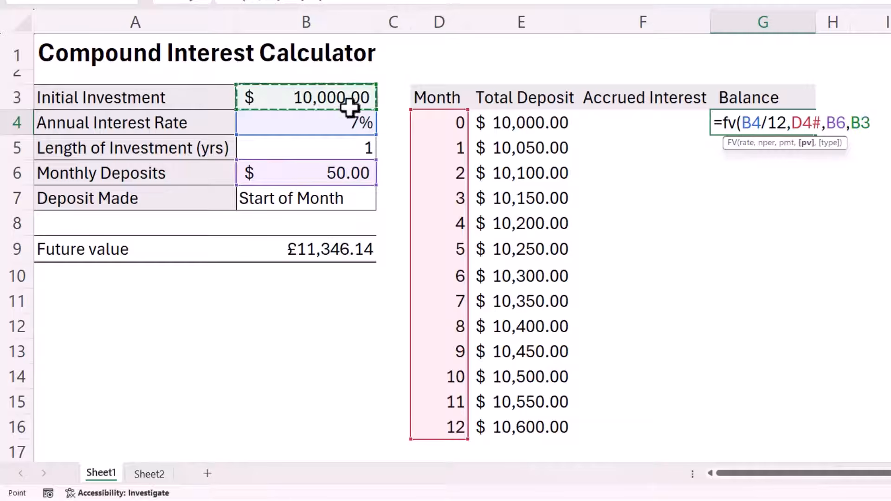
click(828, 123)
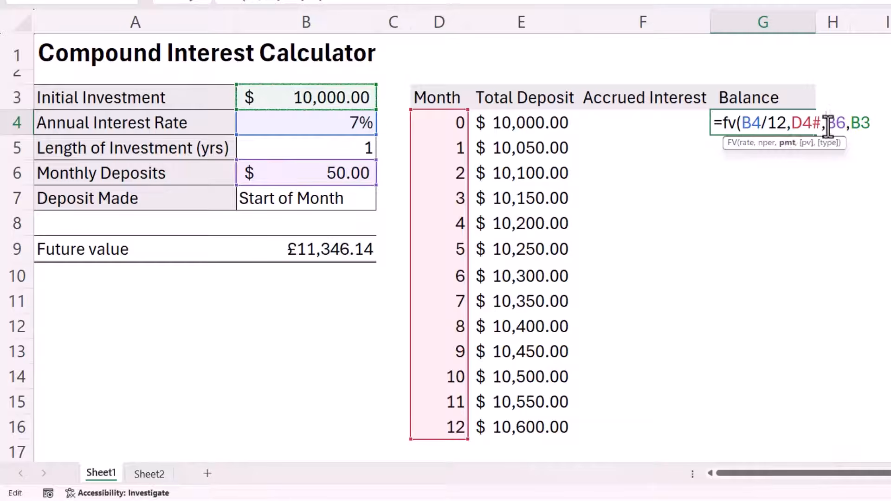
text(-)
click(858, 123)
text(-B3)
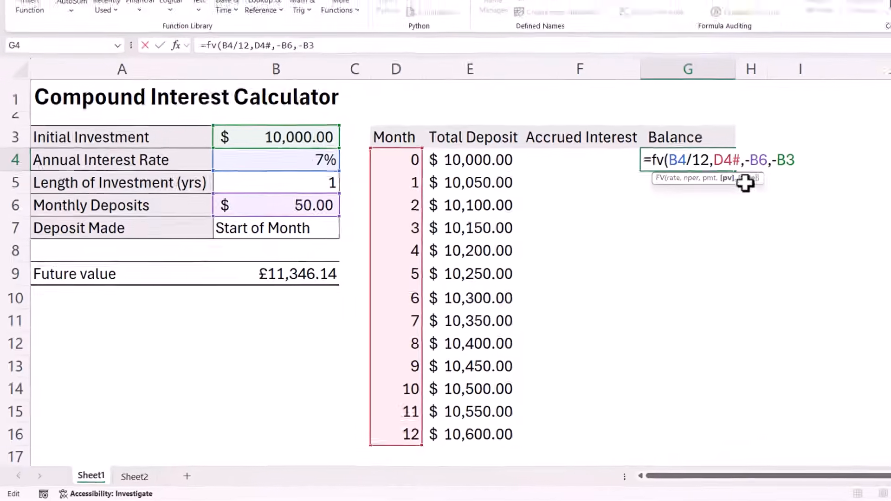
text())
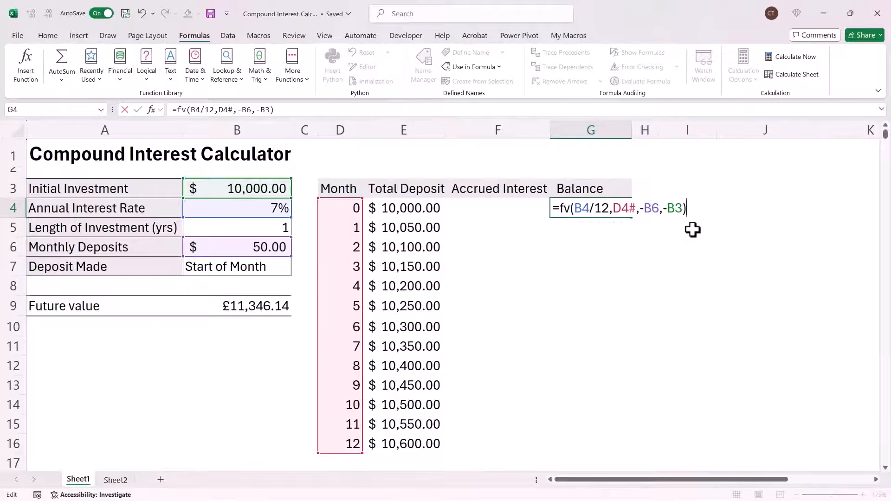
key(Return)
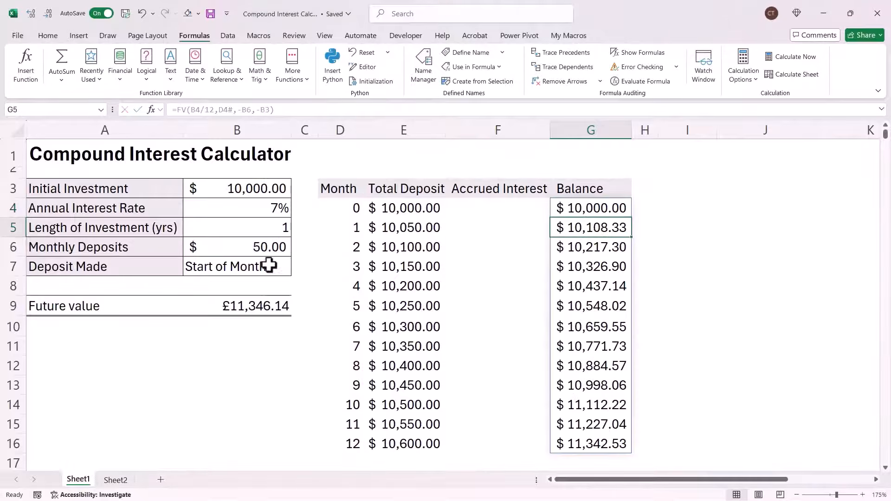
Copy the SWITCH function from the Future value formula in B9, leaving that formula intact
click(265, 303)
double_click(265, 304)
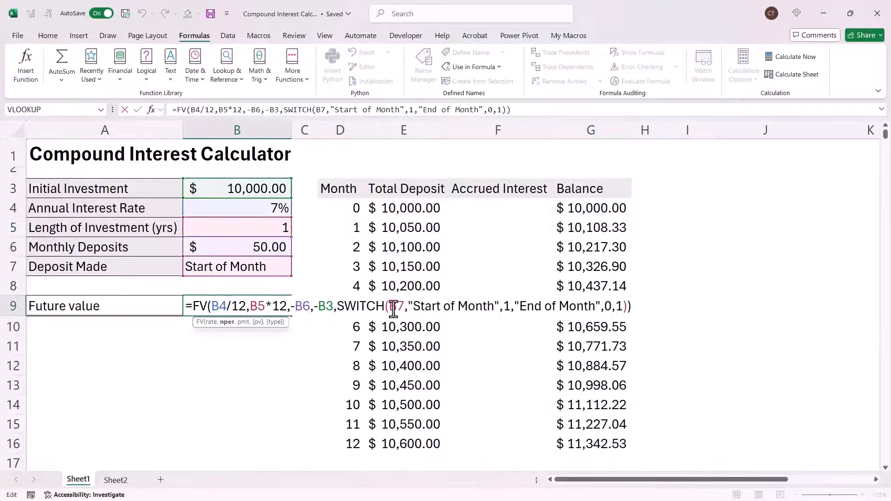
drag(338, 306, 627, 307)
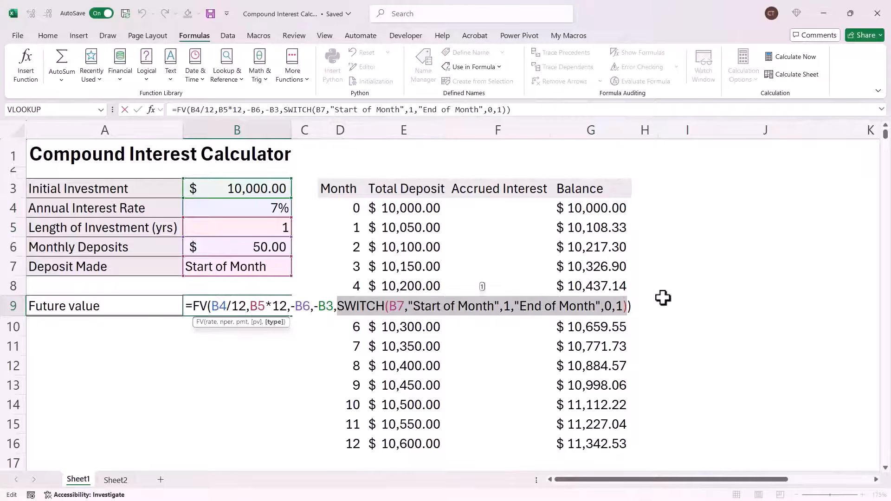
key(ctrl+c)
key(Return)
Add the copied SWITCH function as the type argument of the Balance FV formula in G4
double_click(617, 211)
click(688, 216)
text(,)
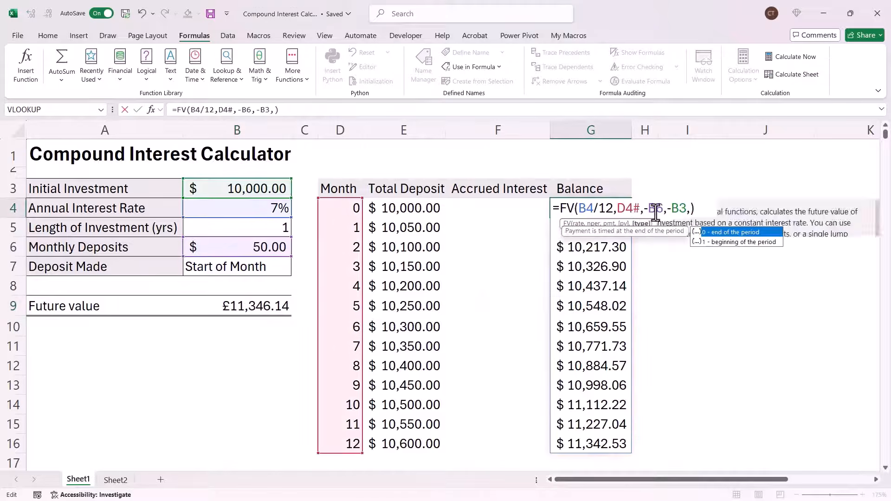
key(ctrl+v)
key(Return)
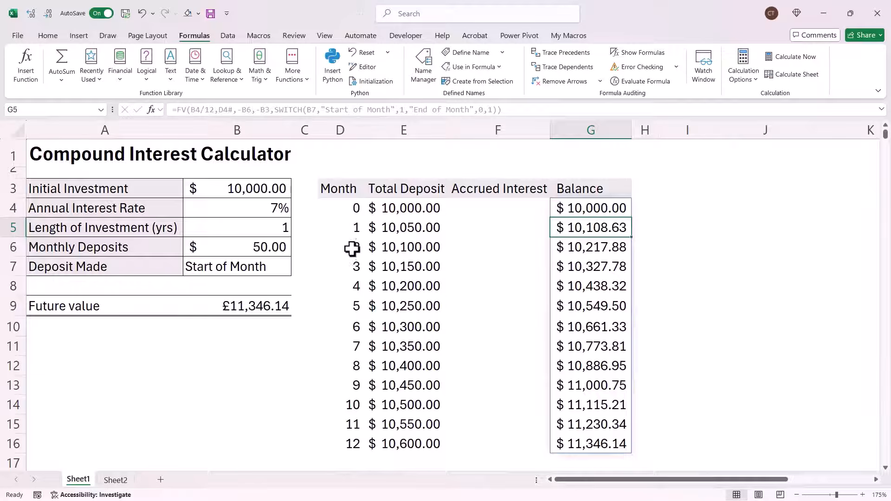
Calculate the Accrued Interest column from F4 with =G4#-E4#, subtracting total deposits from the balance
click(497, 207)
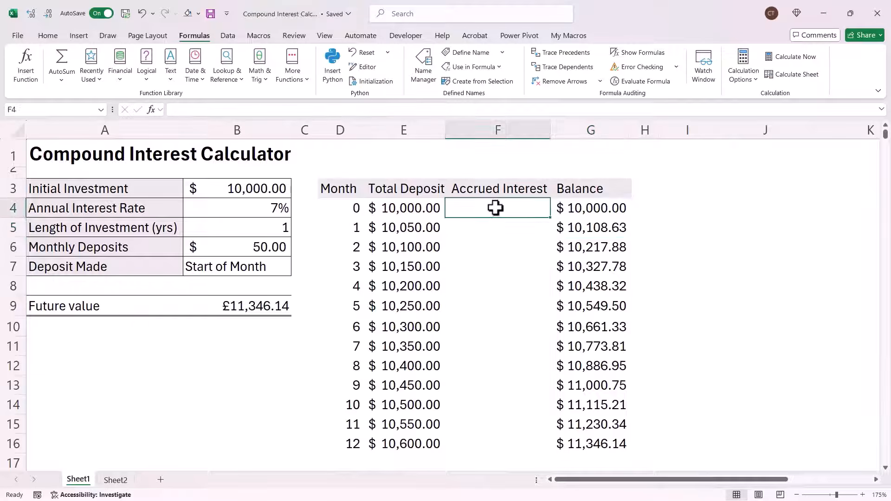
text(=)
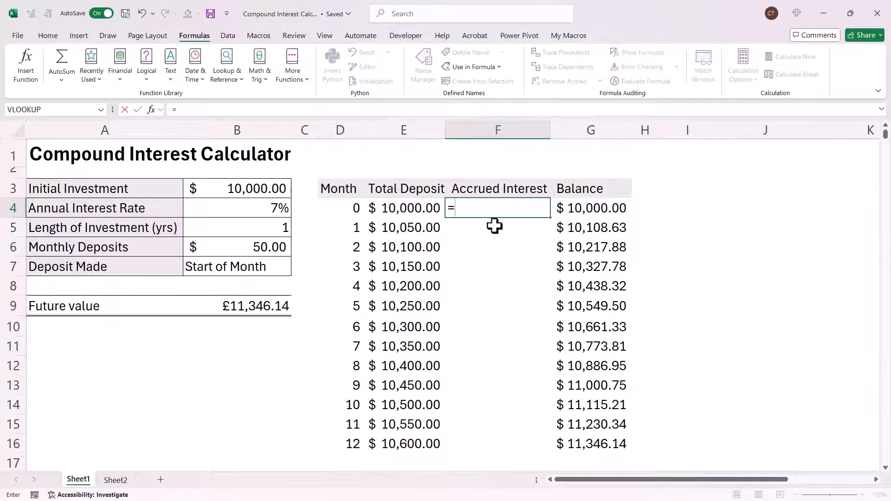
click(571, 206)
text(#)
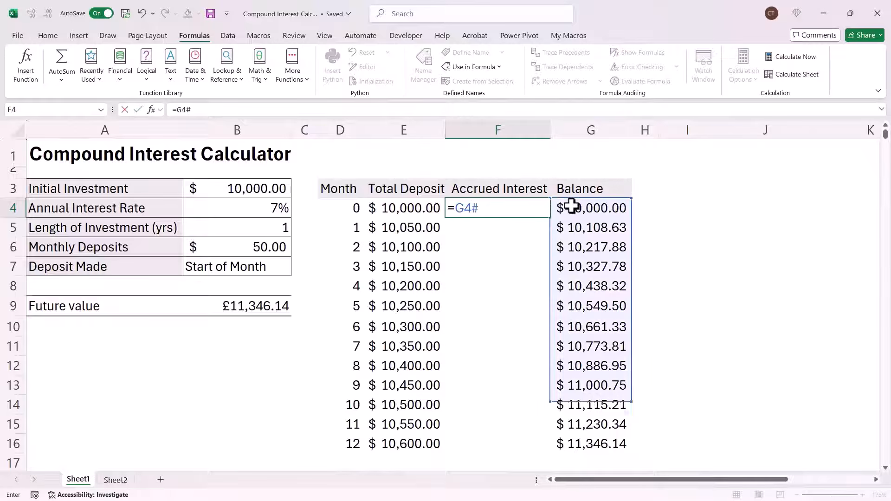
text(-)
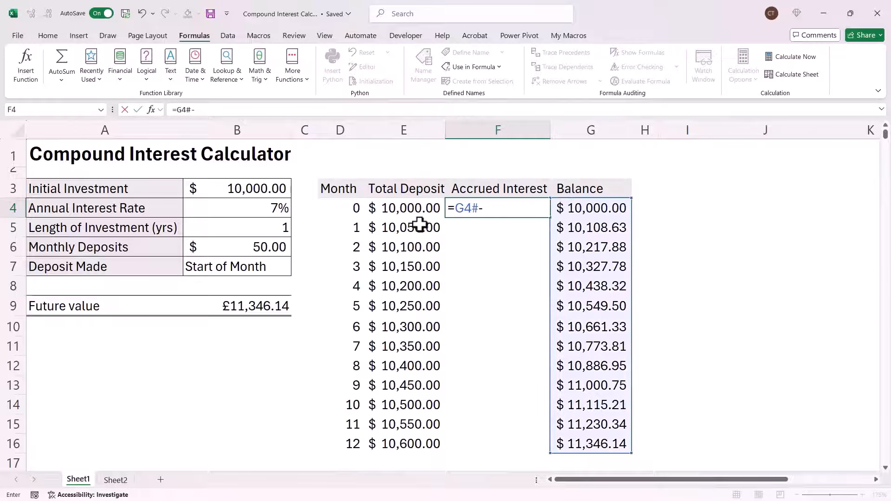
click(393, 215)
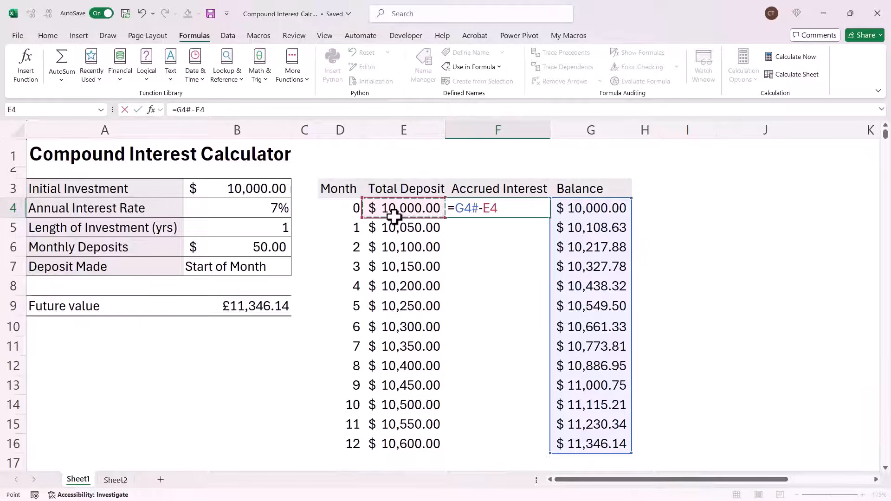
text(#)
key(Return)
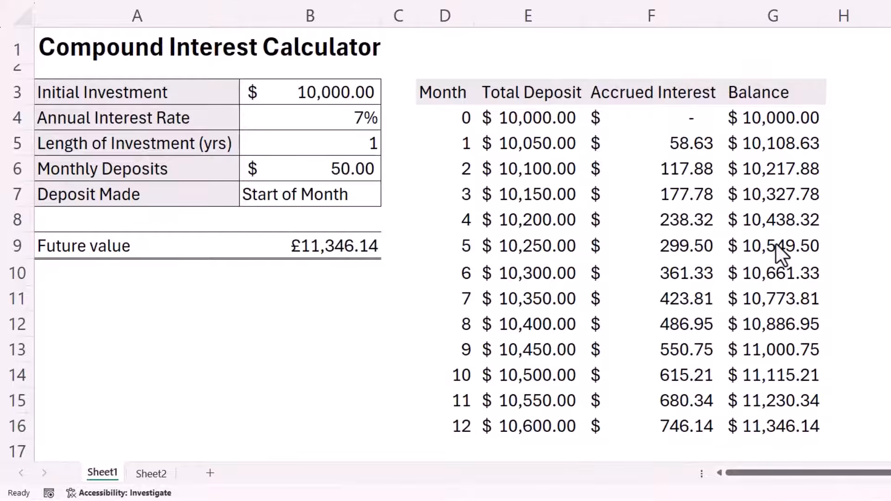
Wrap the Month formula in D4 in LET, naming the SEQUENCE result mthnos on its own line
click(447, 116)
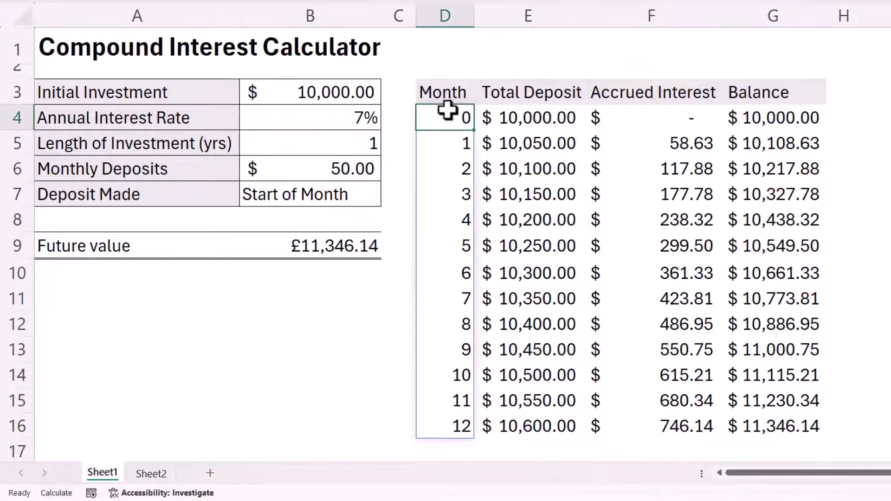
double_click(447, 116)
click(426, 118)
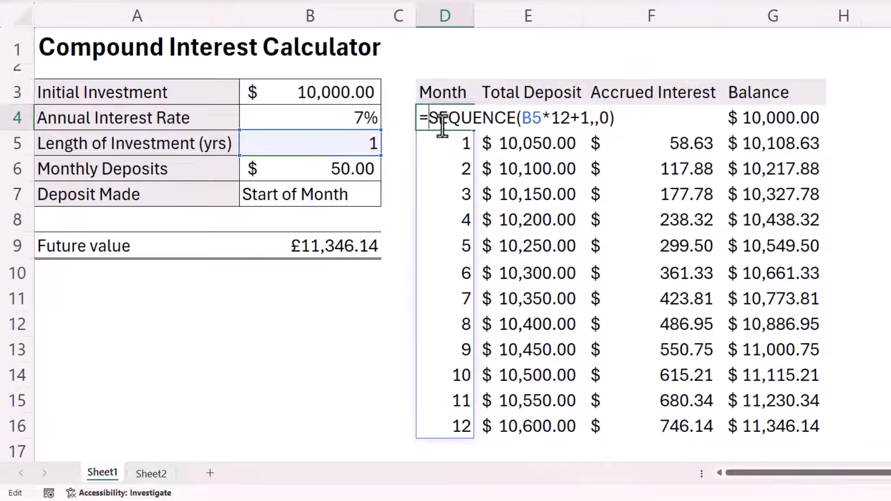
text(LET)
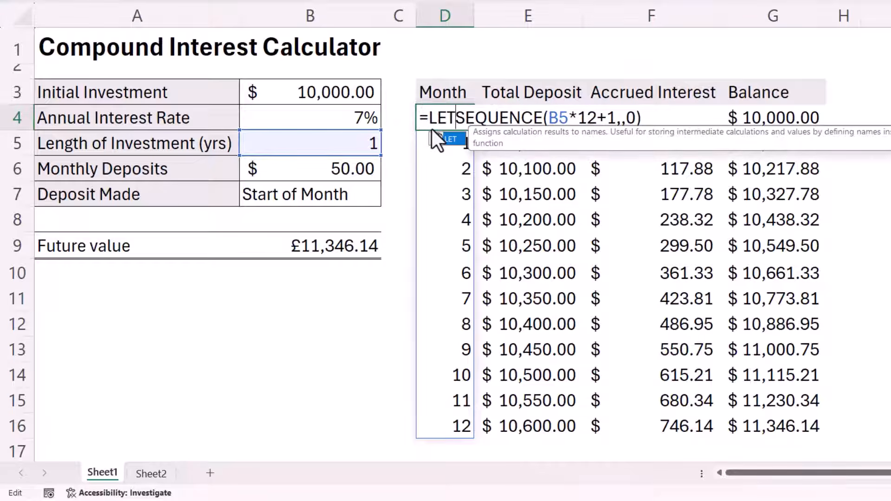
text(()
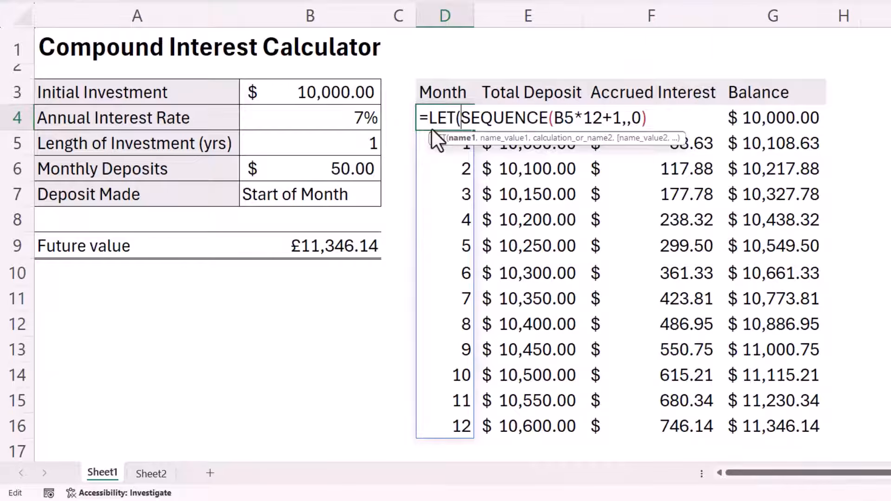
key(alt+Return)
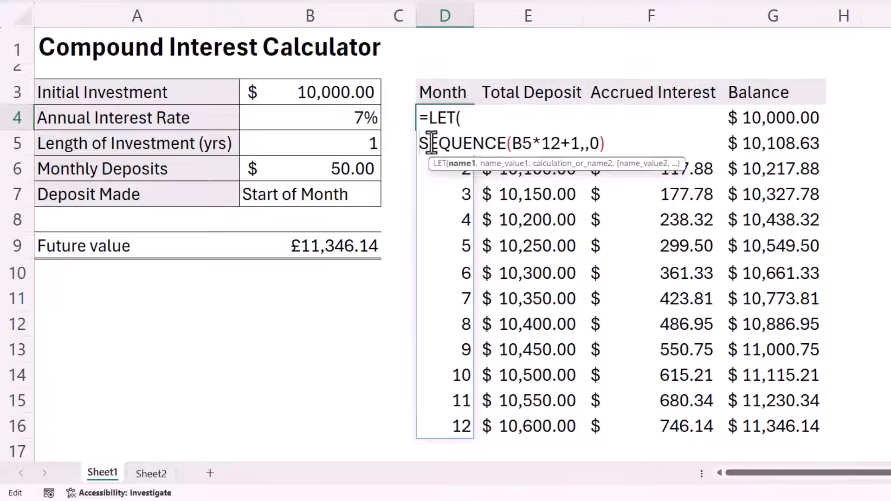
text(n)
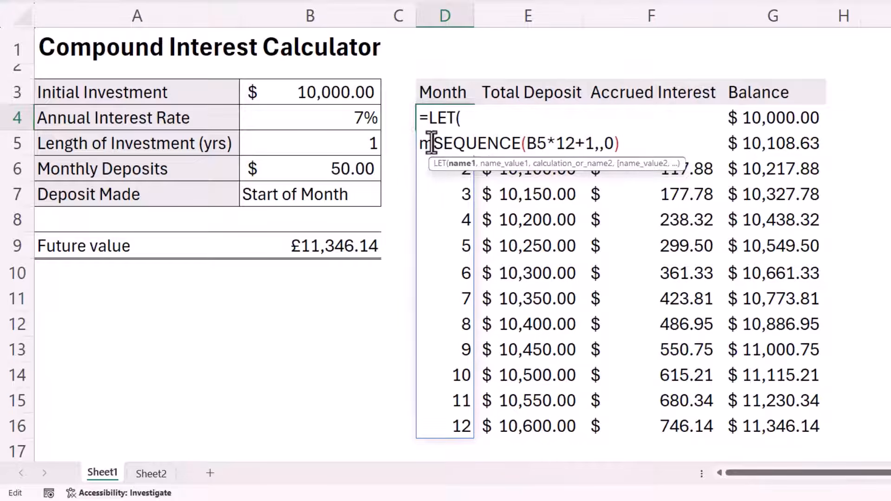
text(thnos)
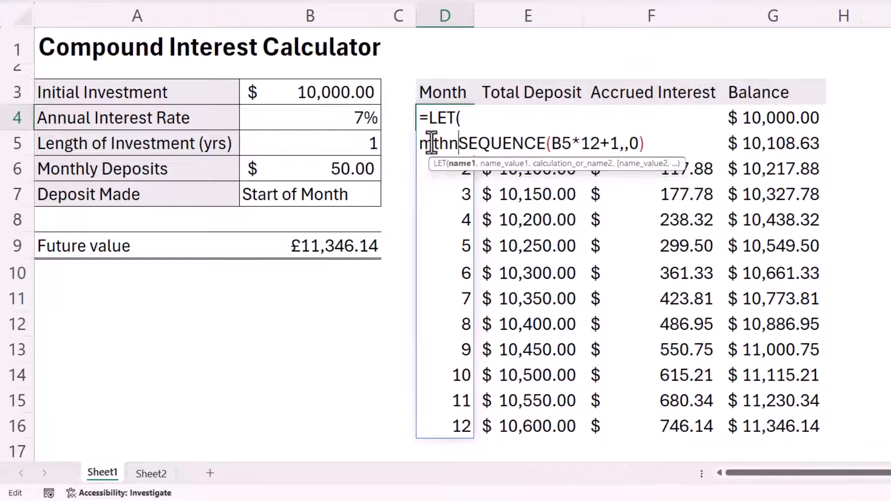
text(,)
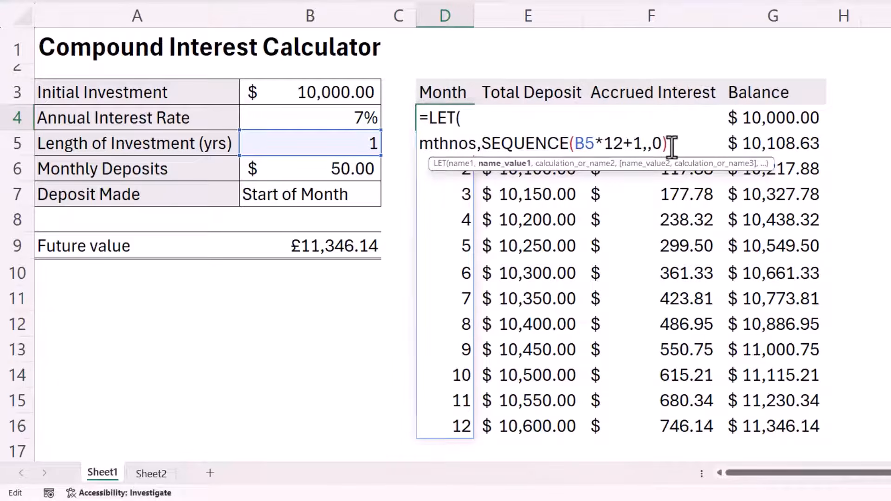
Return mthnos as the LET calculation on a separate line, close the function and complete the D4 formula
text(,)
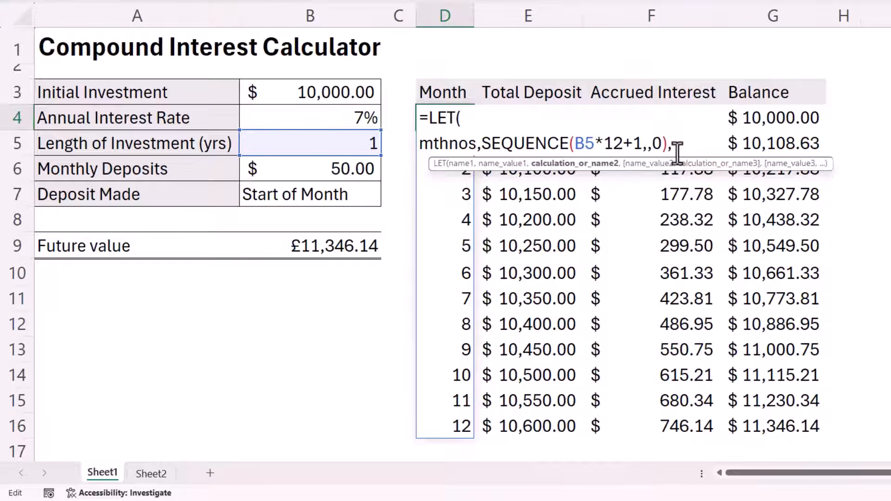
key(alt+Return)
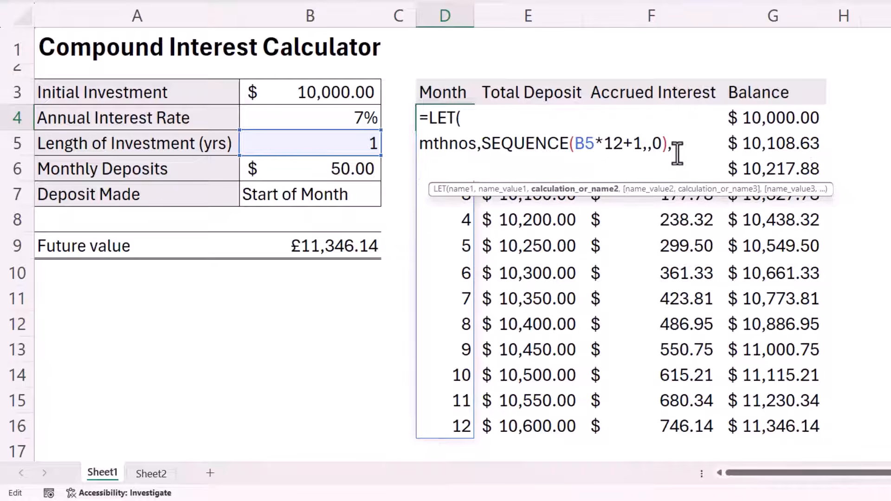
text(mth)
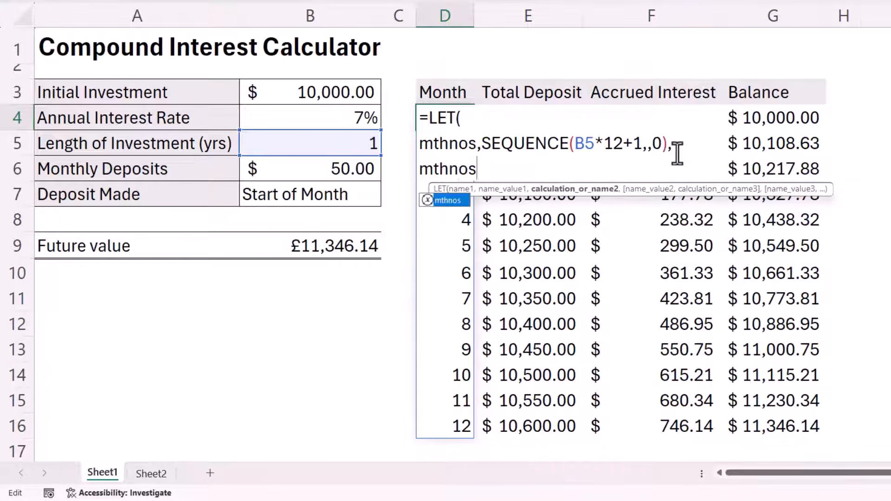
text(nos)
key(alt+Return)
text())
key(Return)
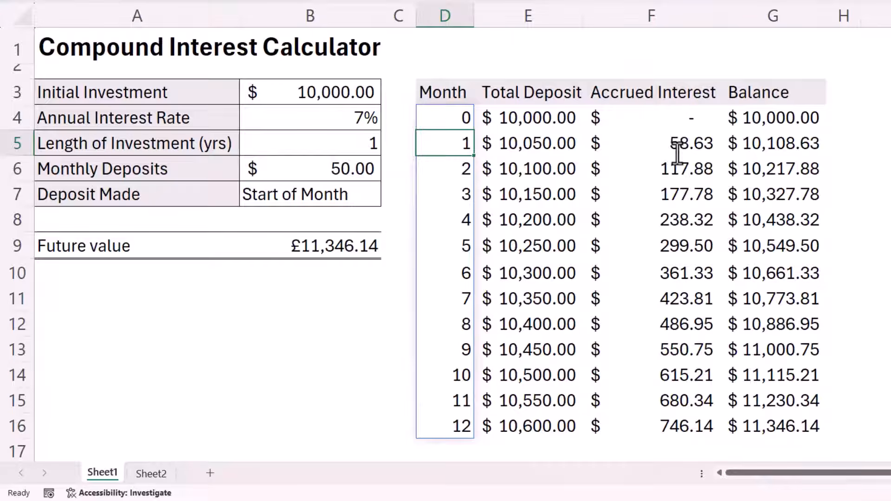
Copy the expression B3+D4#*B6 from the Total Deposit formula in E4, leaving that formula intact
click(551, 117)
key(ctrl+shift+Down)
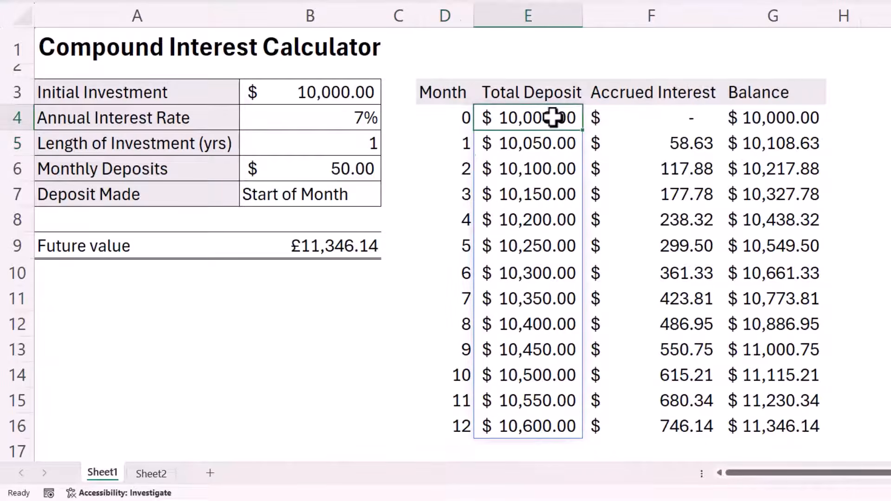
double_click(551, 117)
drag(485, 118, 576, 120)
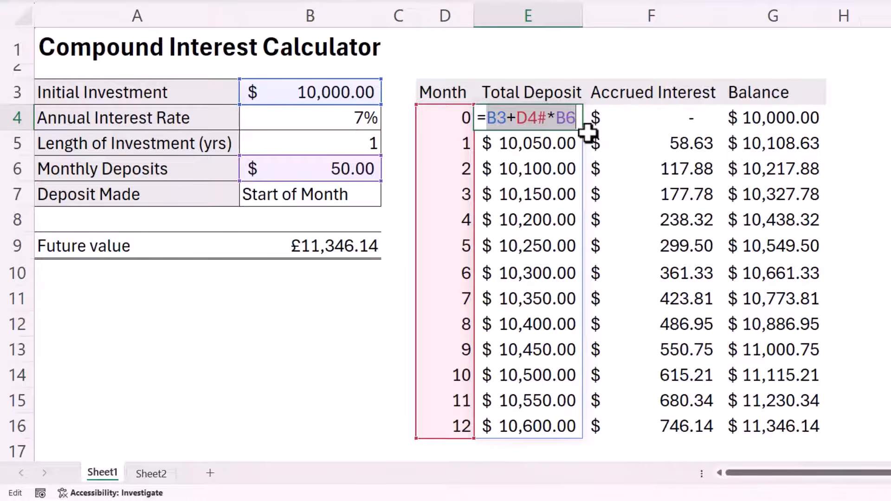
key(Escape)
Add a second name, totaldep, to the LET formula in D4 on a new line, defined as B3+D4#*B6
click(459, 119)
double_click(464, 119)
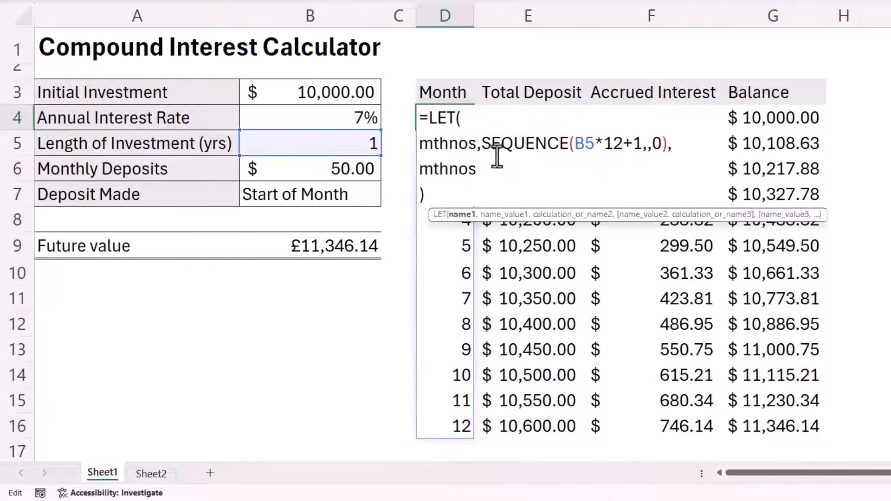
click(676, 143)
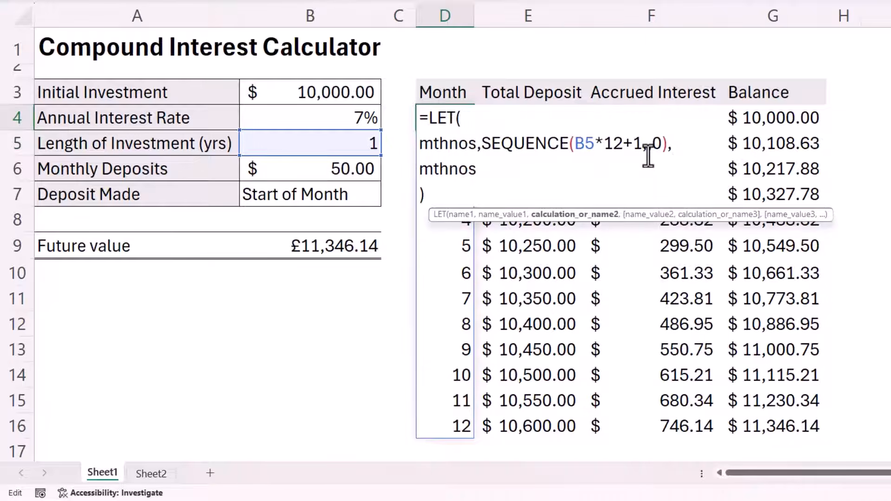
key(alt+Return)
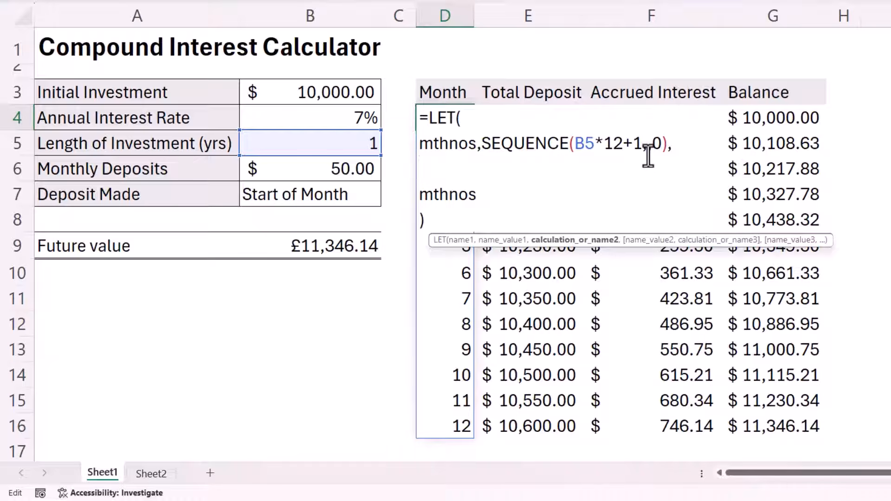
text(to)
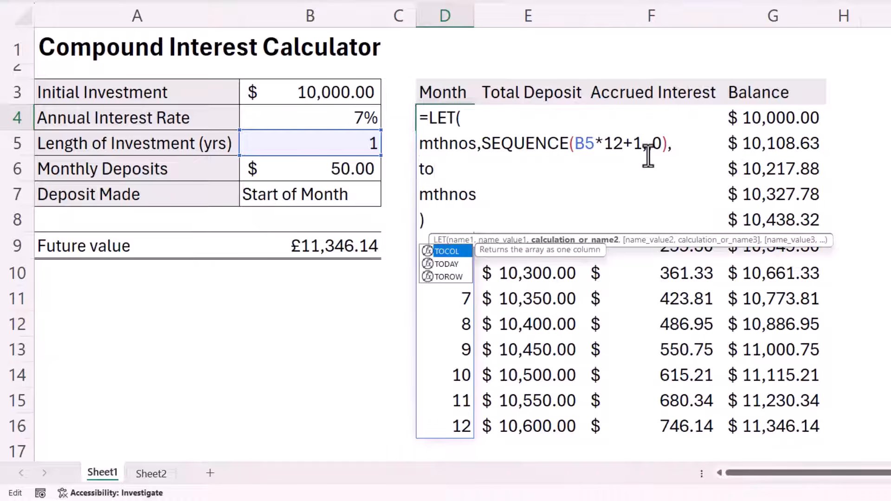
text(tald)
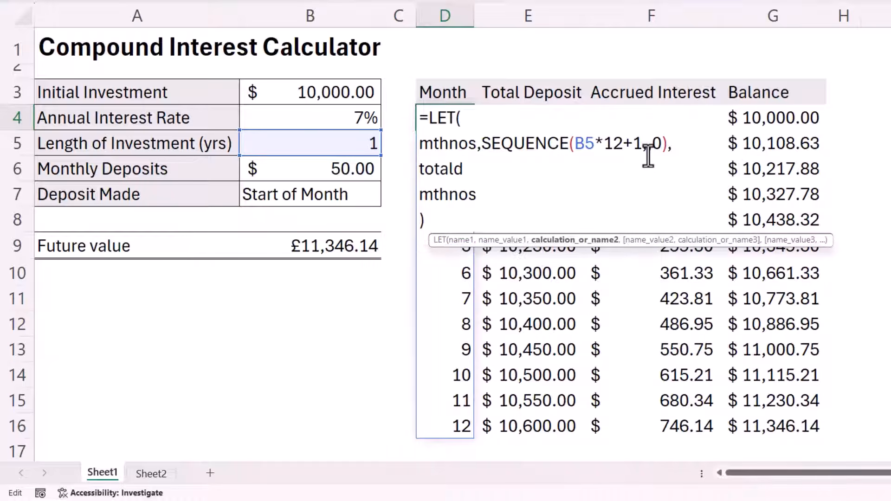
text(ep,)
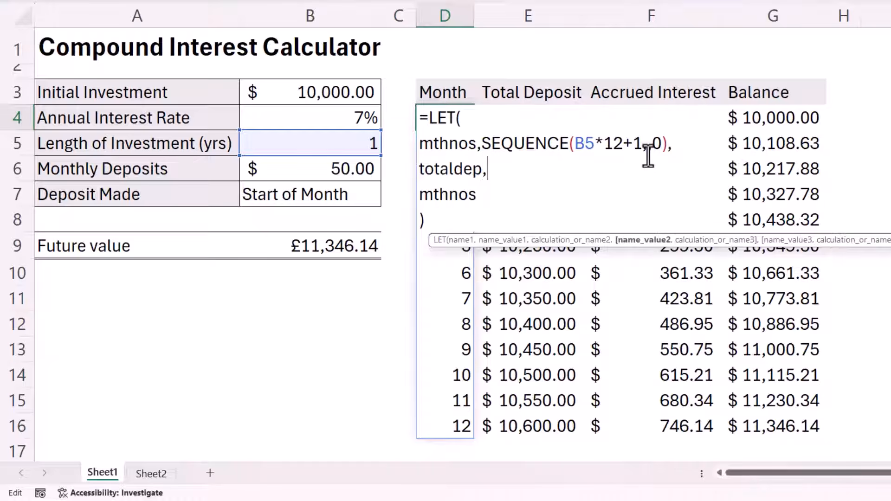
text(B3+D4#*B6)
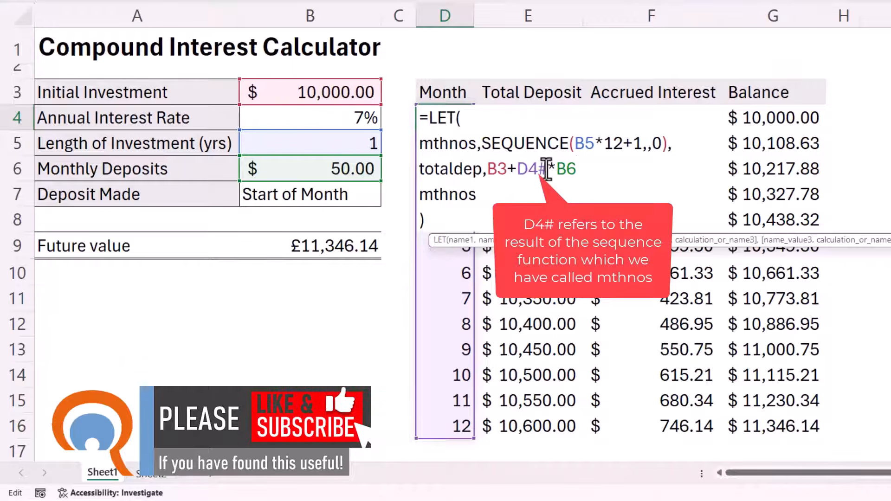
Replace the D4# reference in the totaldep definition with mthnos
drag(548, 169, 517, 170)
text(m)
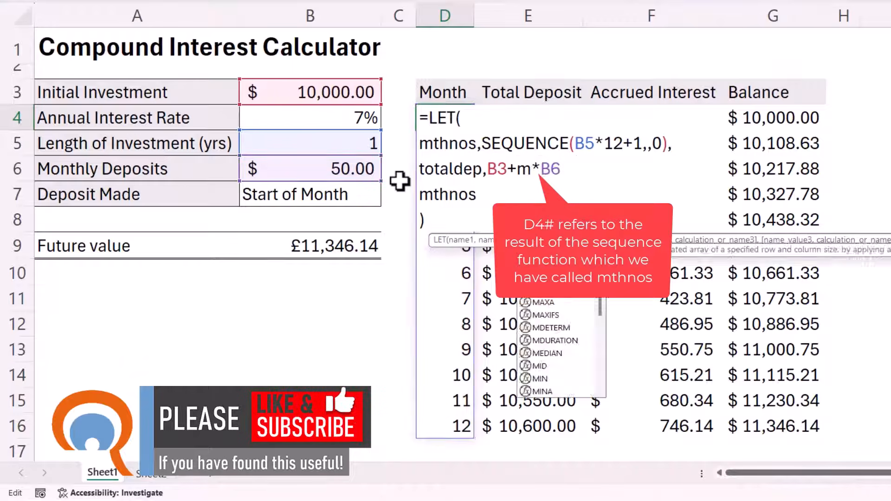
text(thnos*B6)
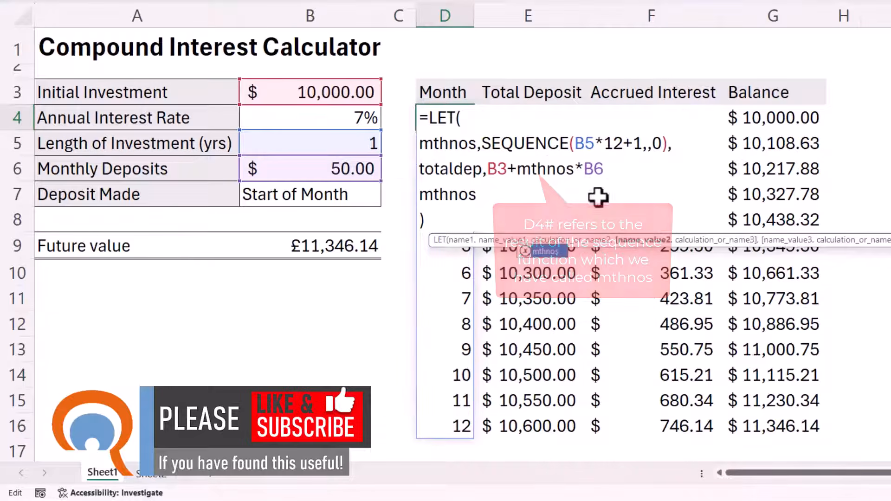
text(.)
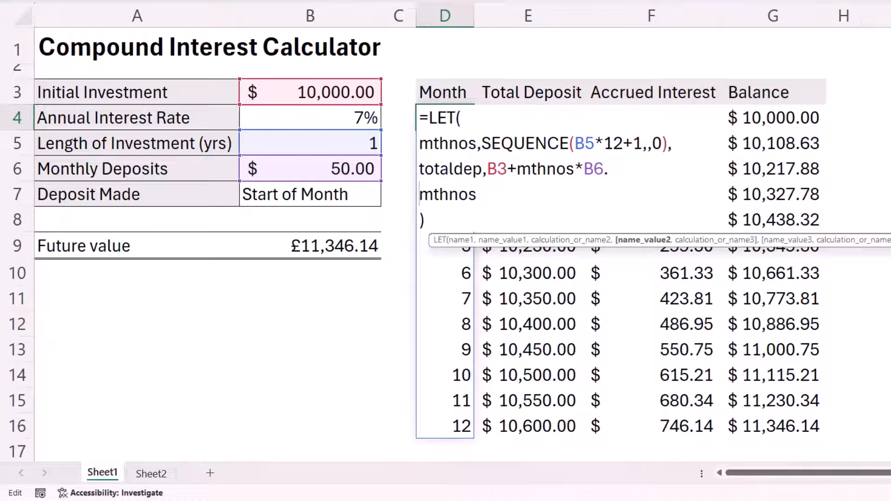
Return HSTACK(mthnos,totaldep) as the LET calculation in D4, put a comma after the totaldep definition and complete the formula
text(hstack)
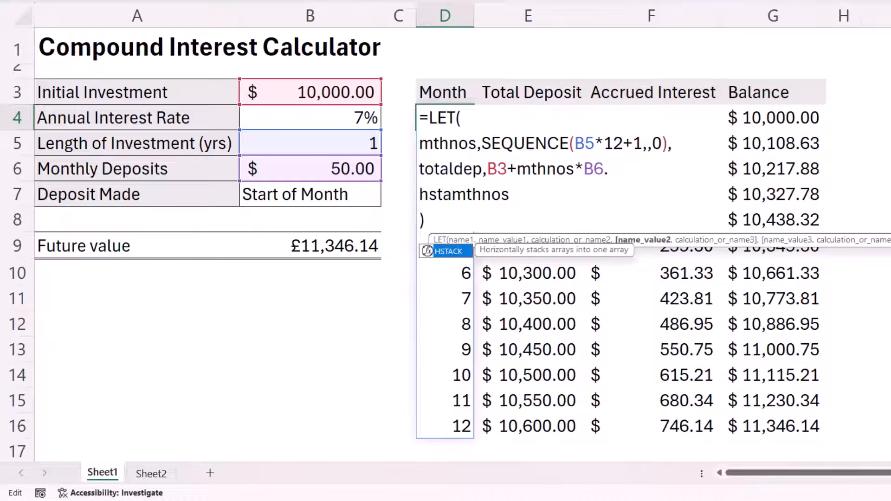
text(()
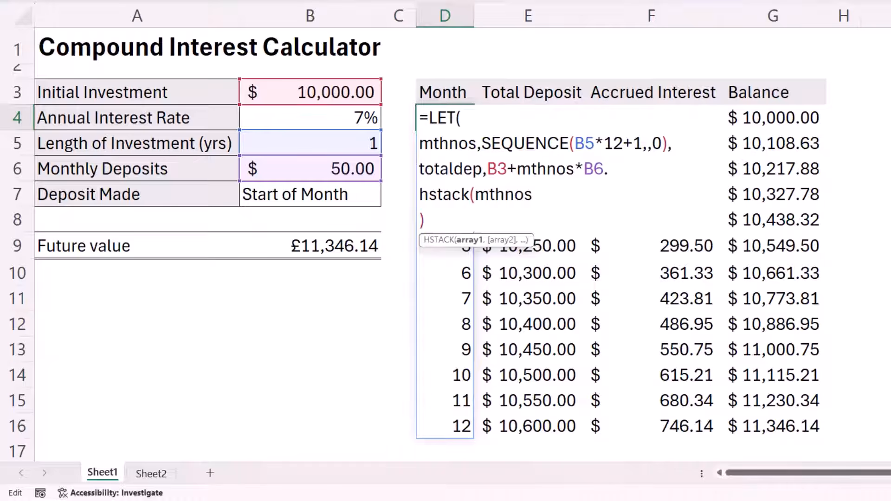
text(,to)
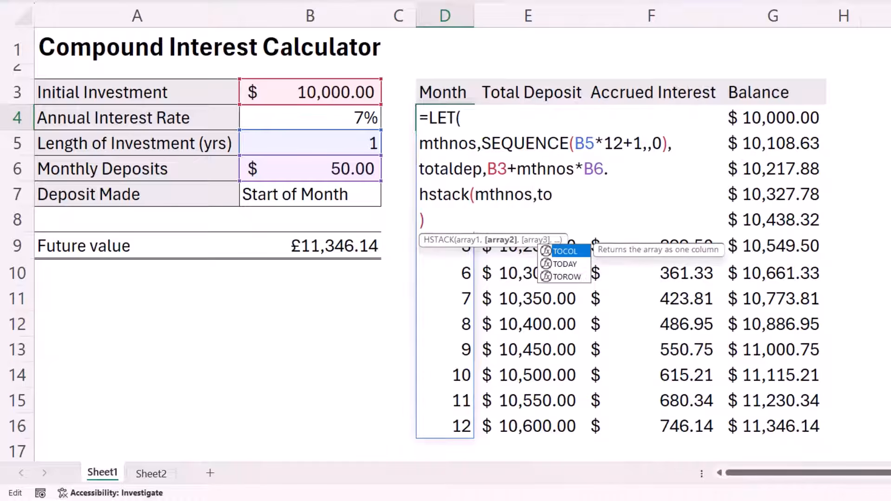
text(tald)
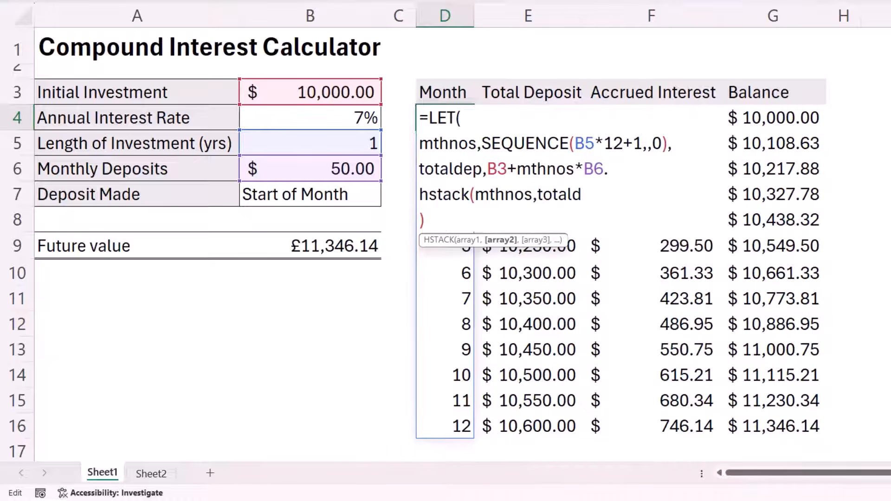
text(ep))
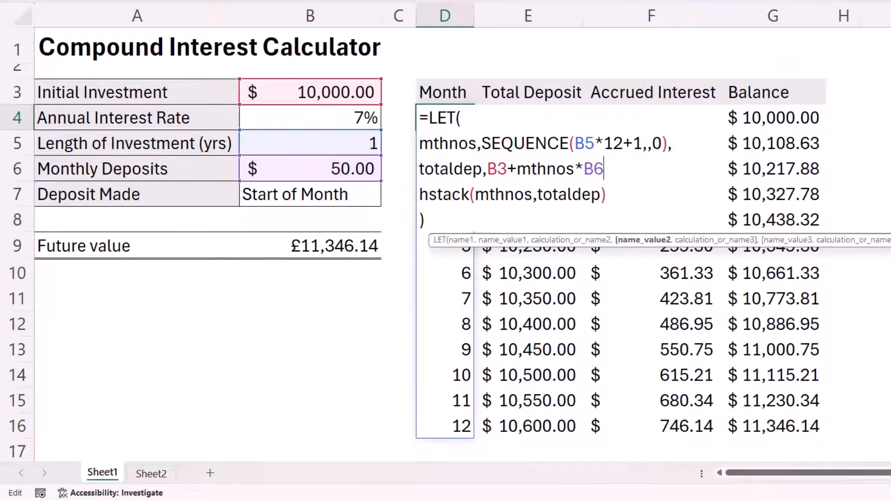
text(,)
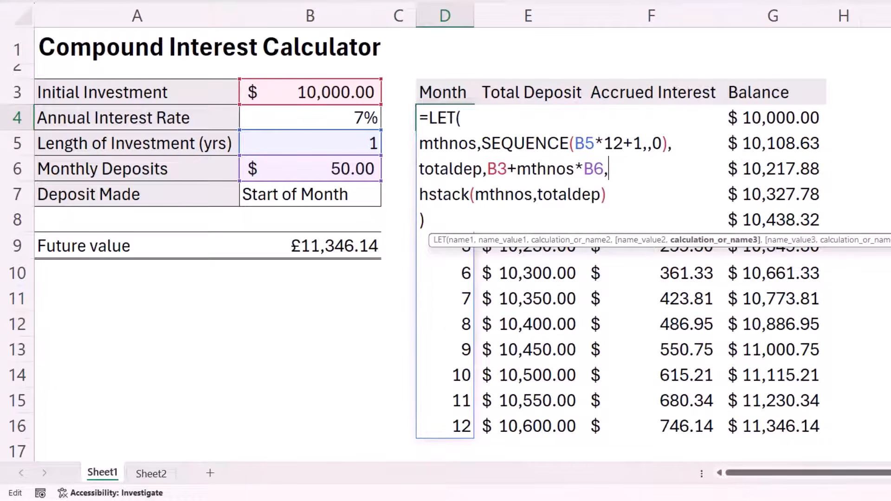
key(Return)
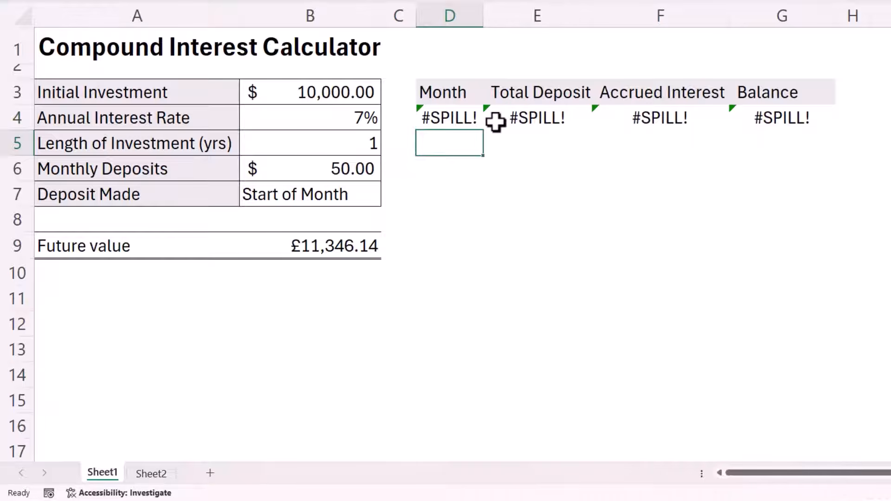
Delete the old Total Deposit formula from E4 to free the spill range, and review the LET formula in D4
click(564, 118)
key(Delete)
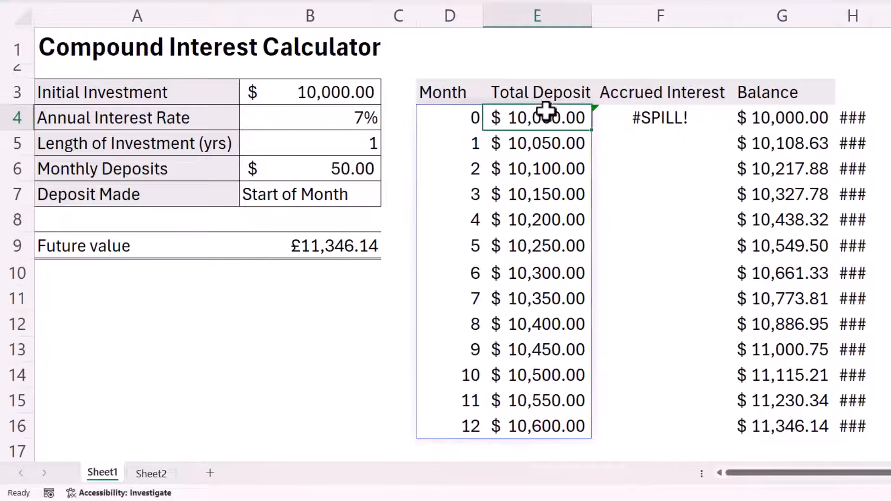
double_click(461, 117)
key(Return)
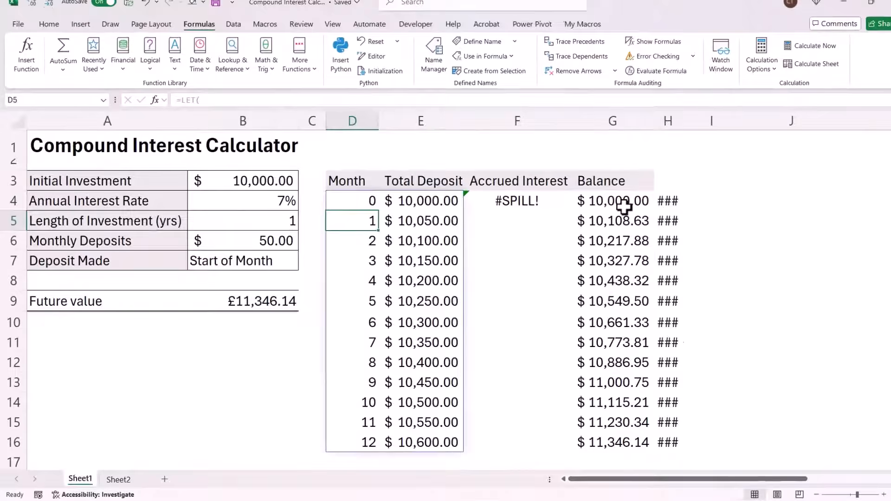
Copy the FV expression without its equals sign from the Balance formula in G4, leaving that formula intact
double_click(623, 206)
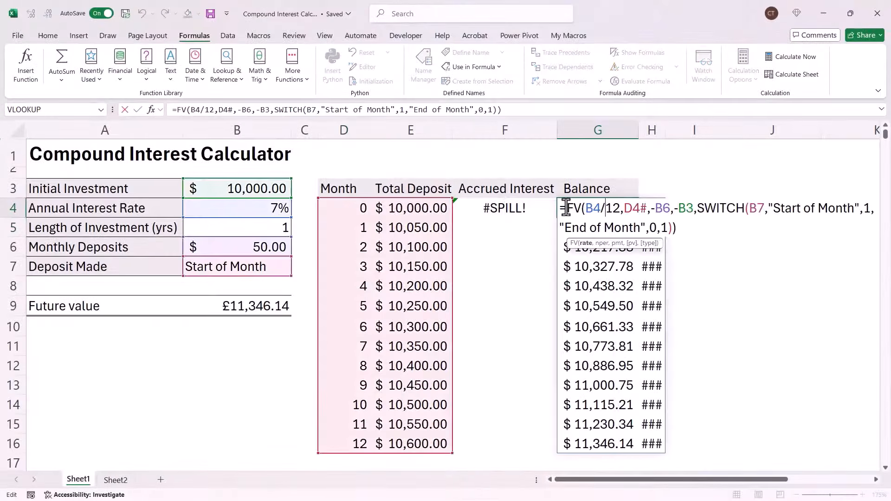
drag(566, 208, 773, 235)
key(Return)
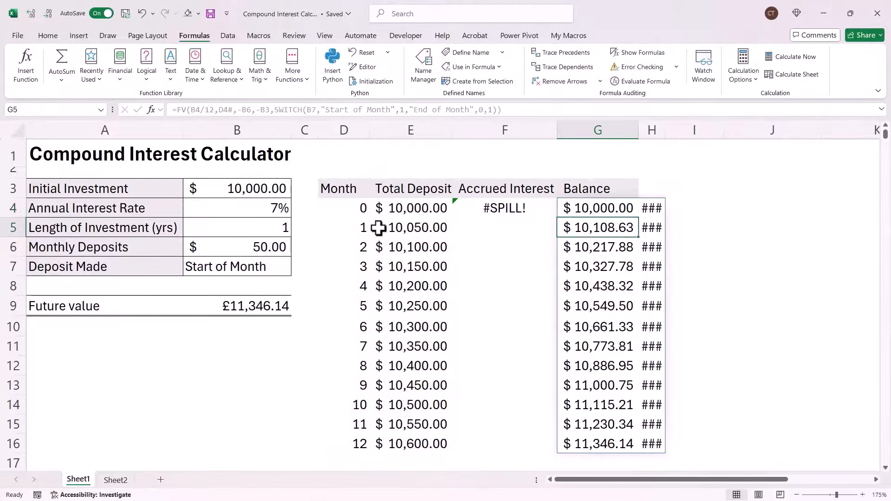
Add the name balance on a new line before HSTACK in D4's LET formula, defined as the copied FV expression
double_click(342, 210)
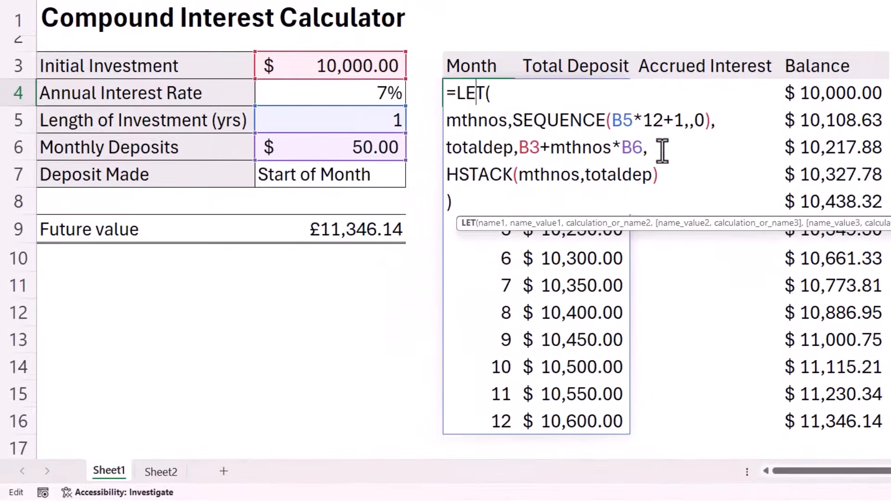
click(647, 159)
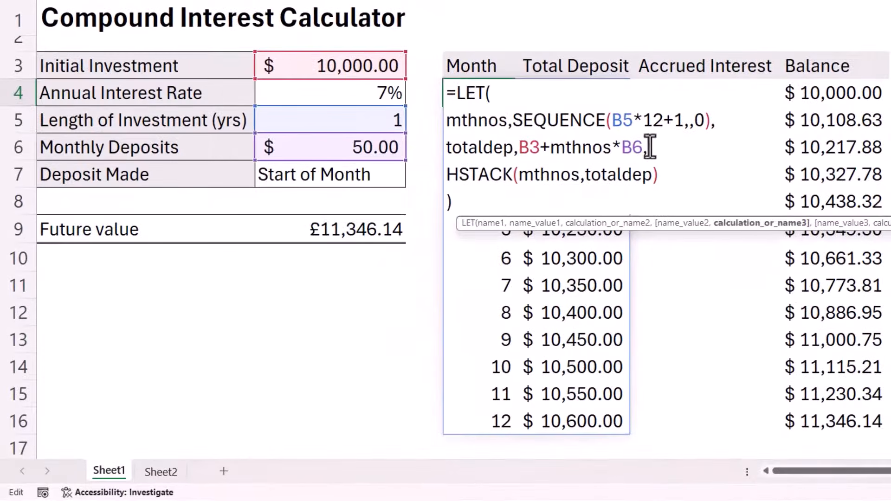
key(alt+Return)
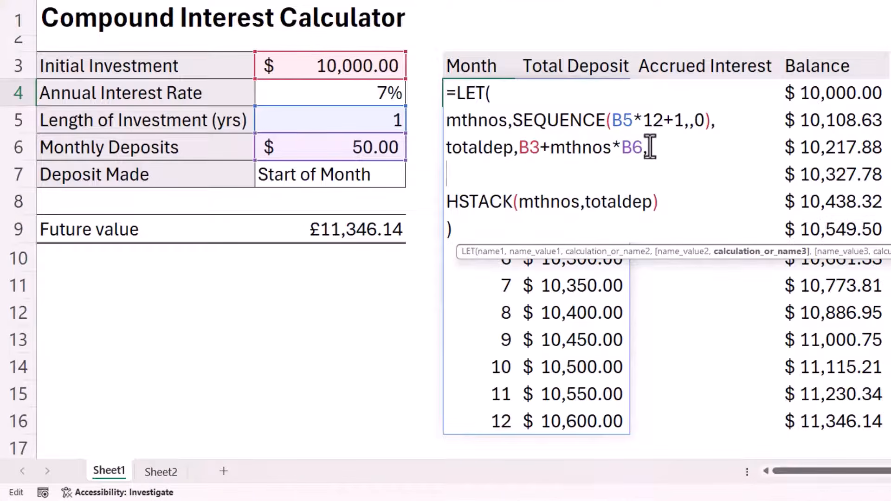
text(balanc)
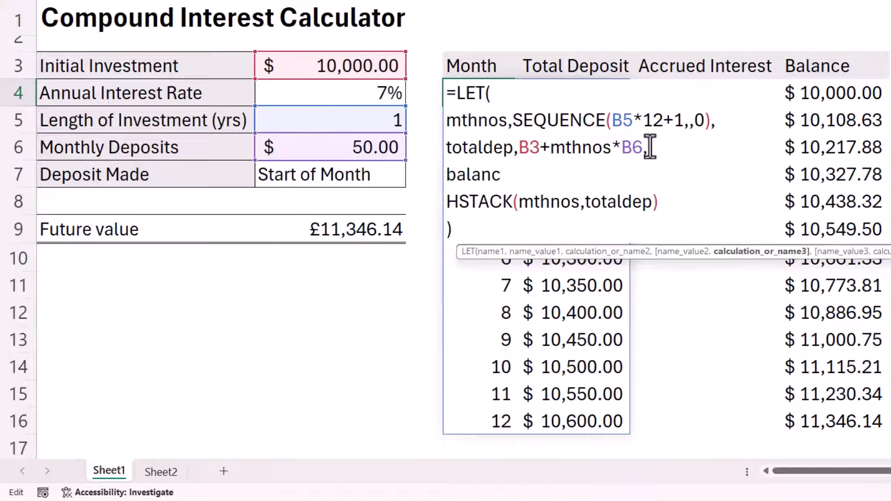
text(e,)
key(ctrl+v)
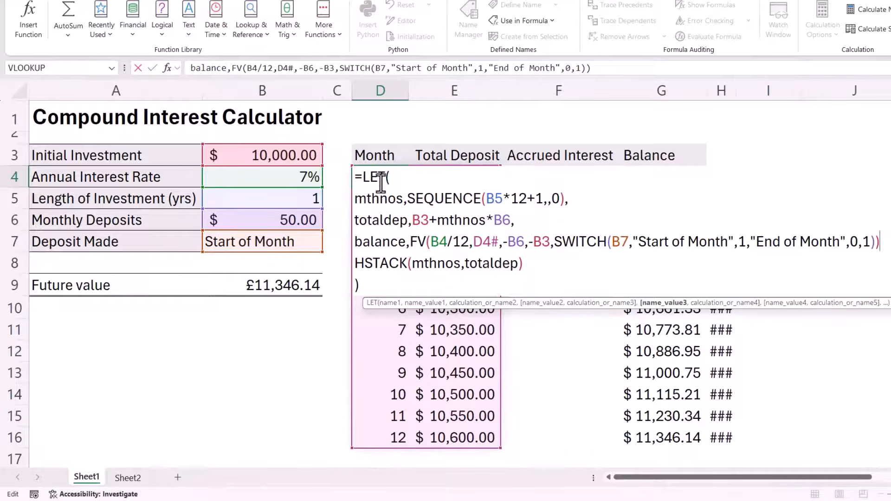
Replace the D4# reference in the balance definition with mthnos
double_click(498, 242)
text(m)
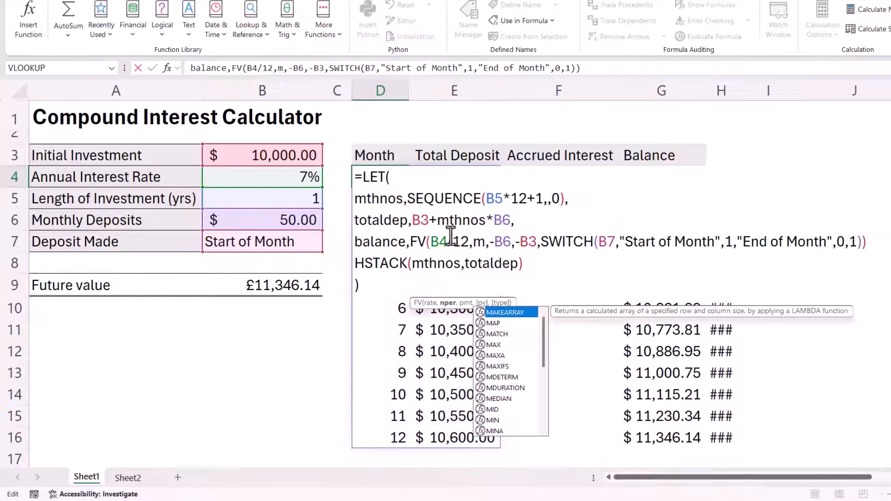
text(thnos)
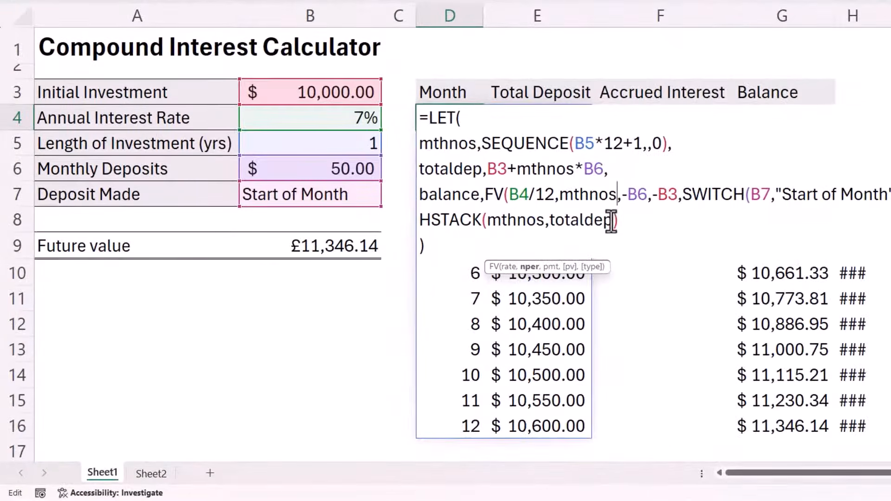
Add balance as the third HSTACK array, end the balance definition with a comma and complete the D4 formula
click(612, 220)
text(,balance)
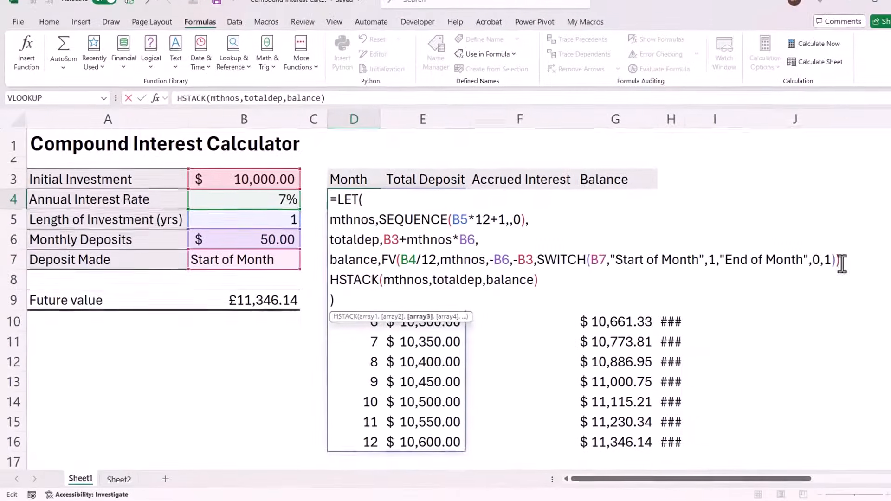
click(841, 263)
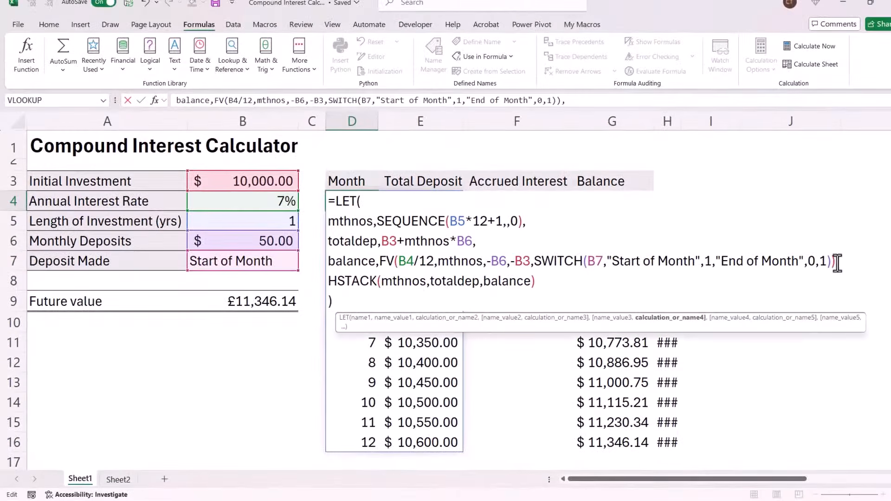
key(Return)
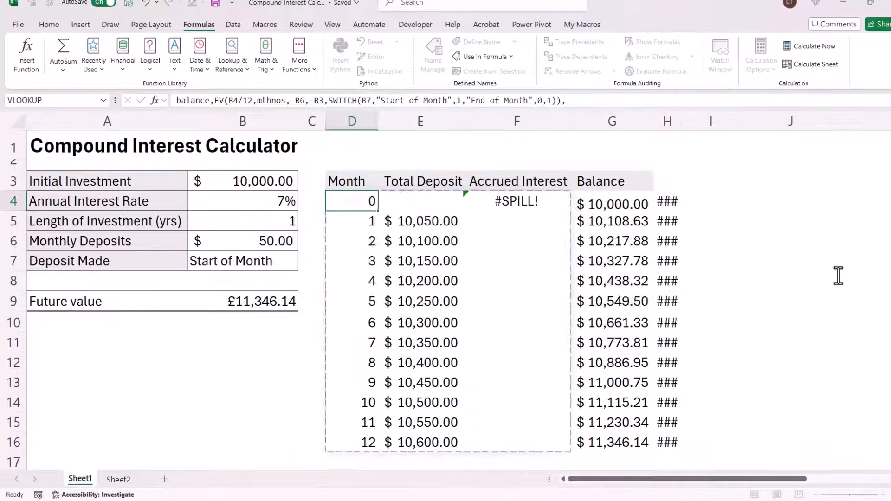
Delete the old Accrued Interest formula from F4 and select the range filled by the D4 formula
click(556, 203)
key(Delete)
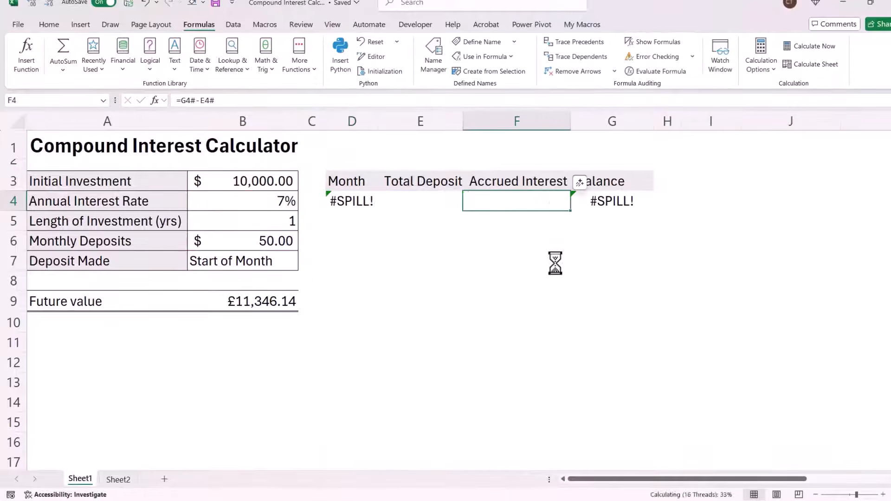
drag(371, 195, 517, 440)
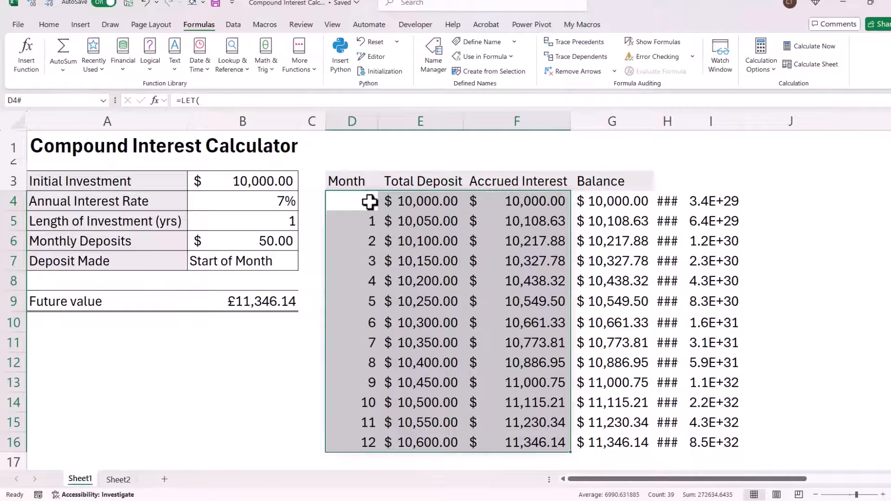
Add the name accint on a new line after balance in D4's LET formula, defined as balance-totaldep and followed by a comma
double_click(341, 206)
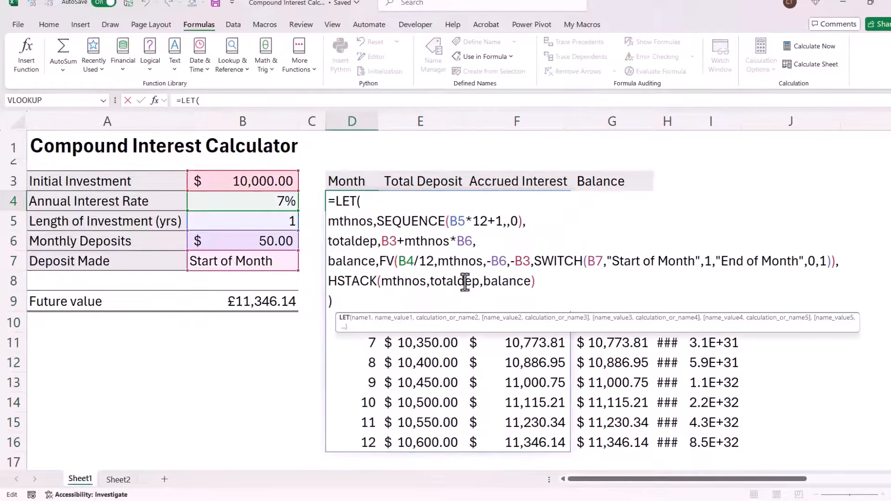
click(844, 265)
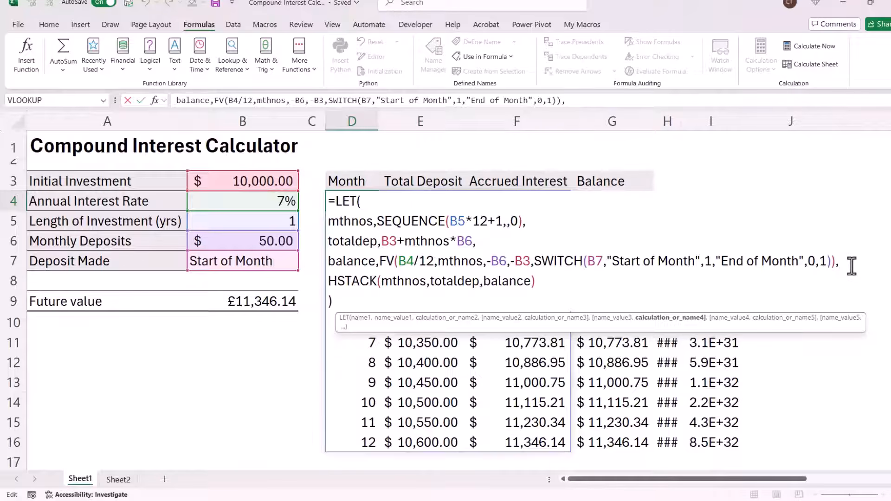
key(alt+Return)
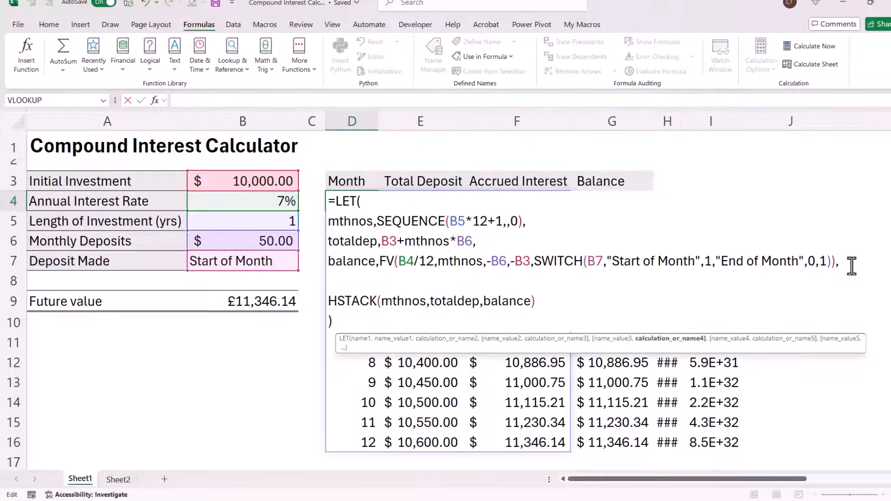
text(acc)
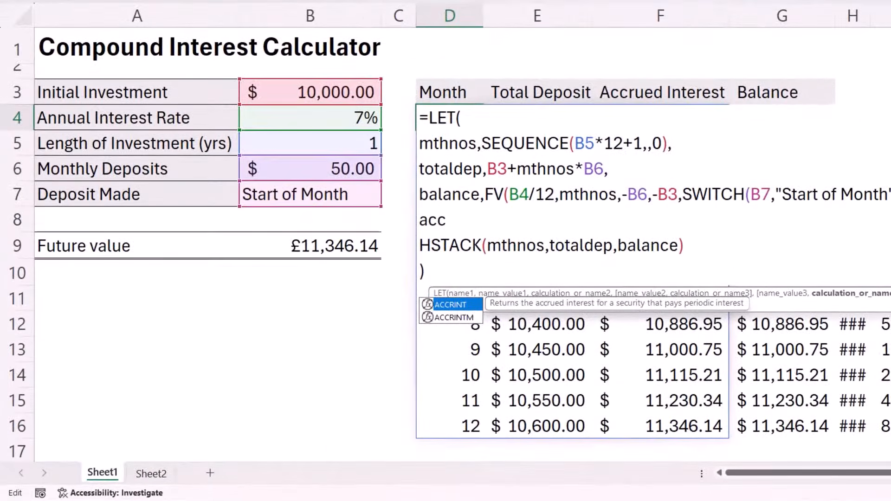
text(int,)
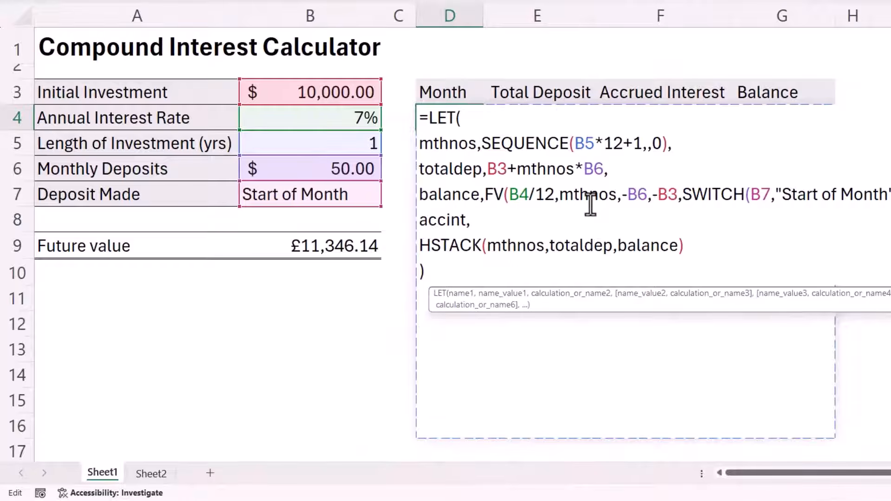
text(balance)
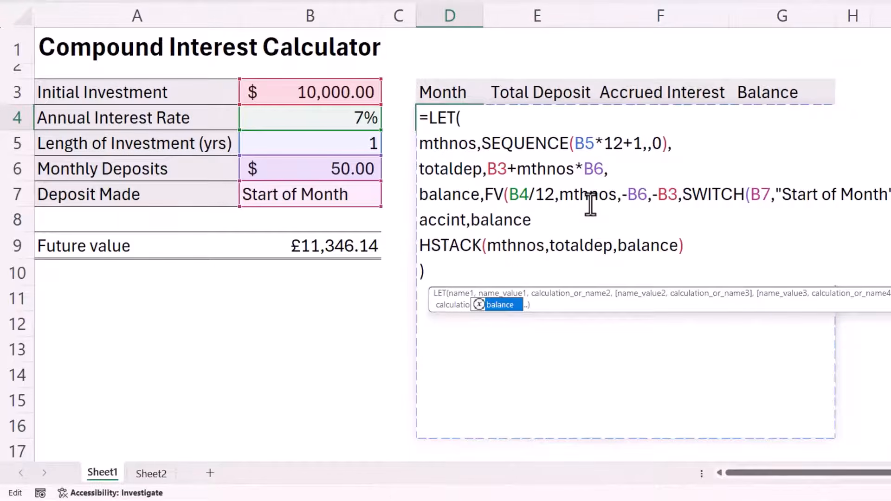
text(-tot)
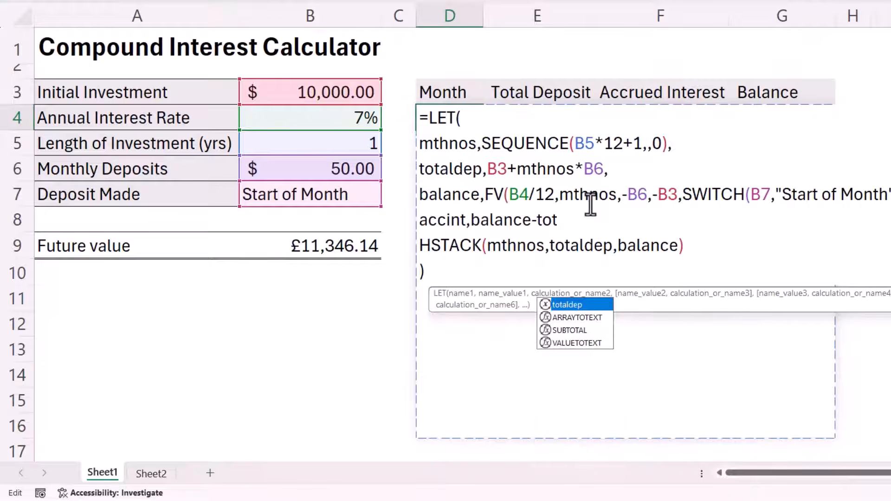
text(aldep)
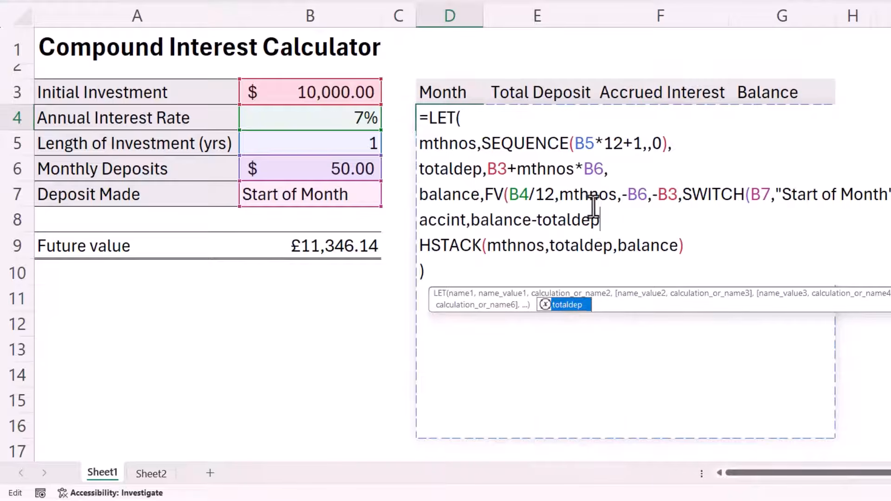
key(Escape)
text(,)
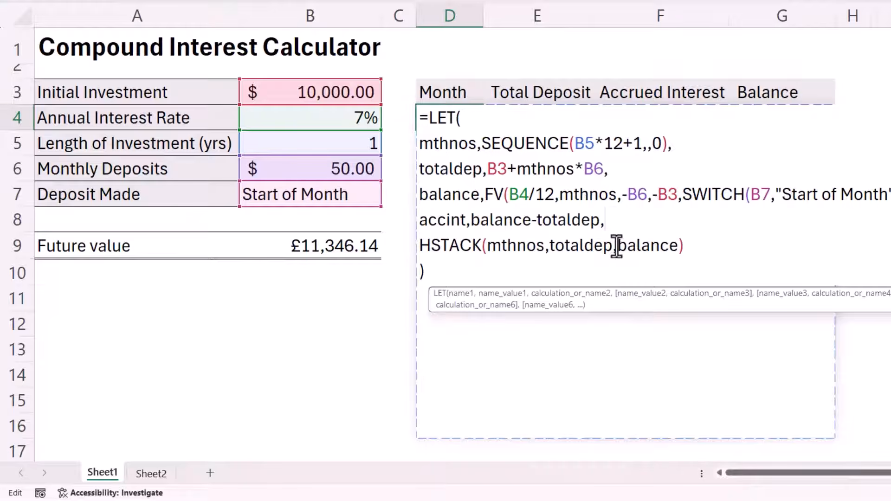
Insert accint between totaldep and balance in the HSTACK arguments and complete the D4 formula
click(616, 246)
text(acc)
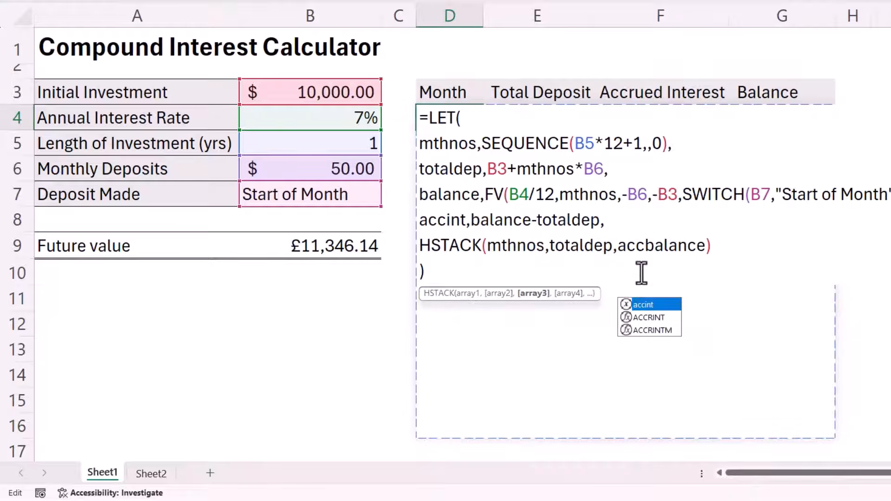
text(int,)
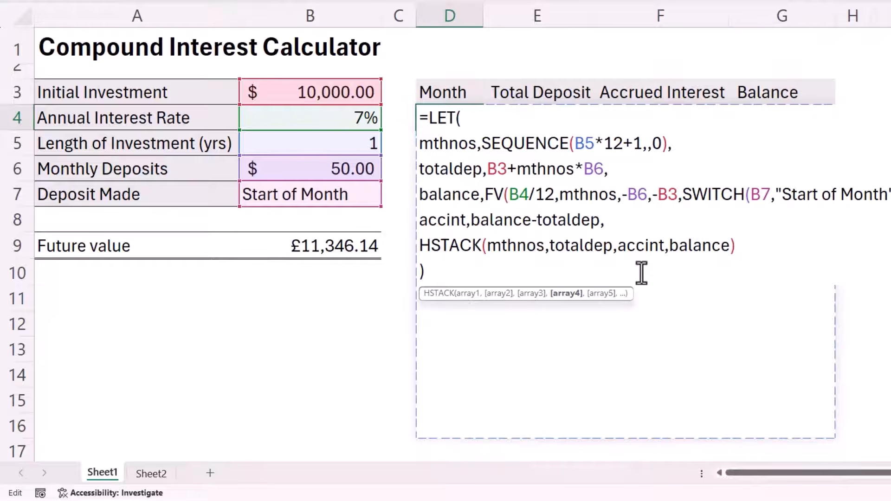
key(Return)
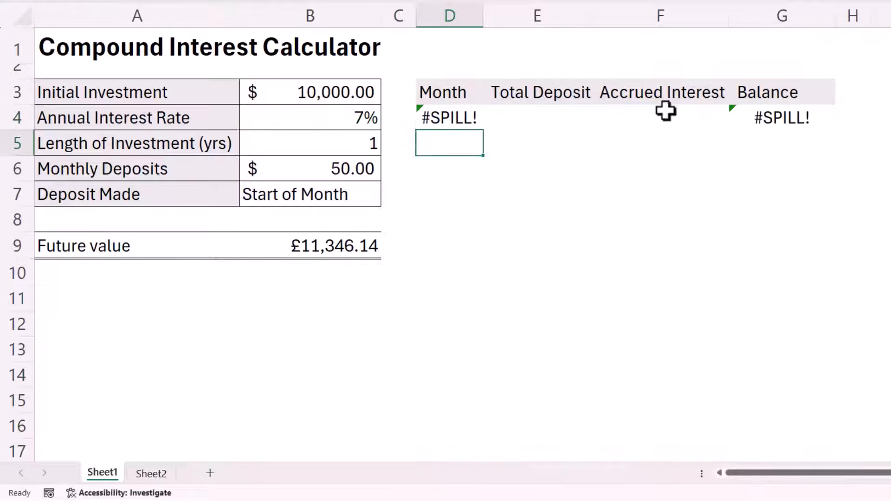
Delete the old Balance formula from G4
click(784, 118)
key(Delete)
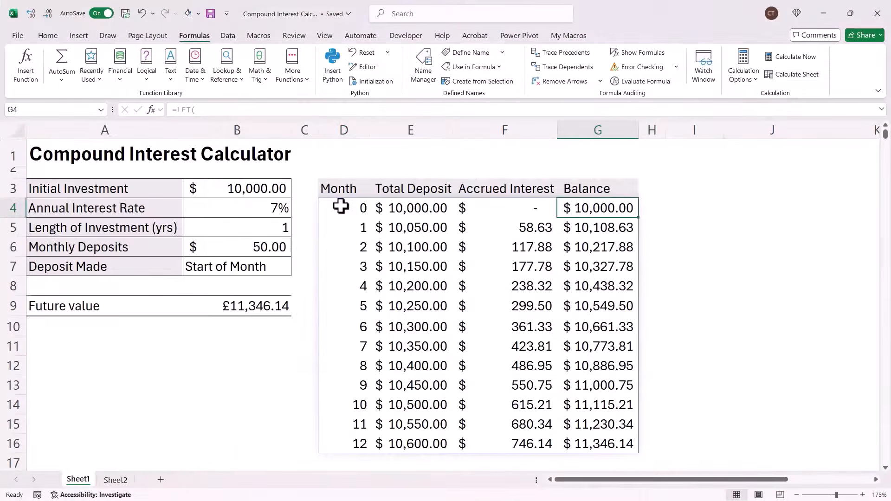
Insert LAMBDA( before LET in the D4 formula, with Intial_Inv as its first parameter followed by a comma
double_click(455, 116)
double_click(340, 207)
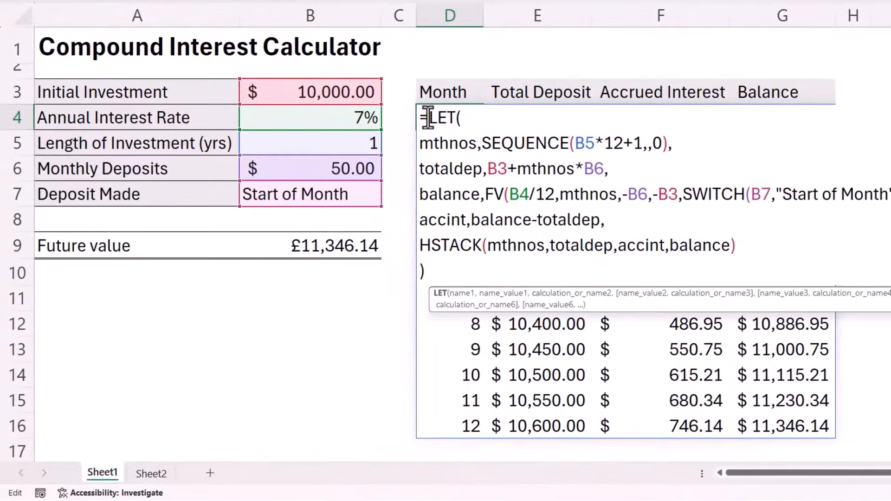
click(327, 209)
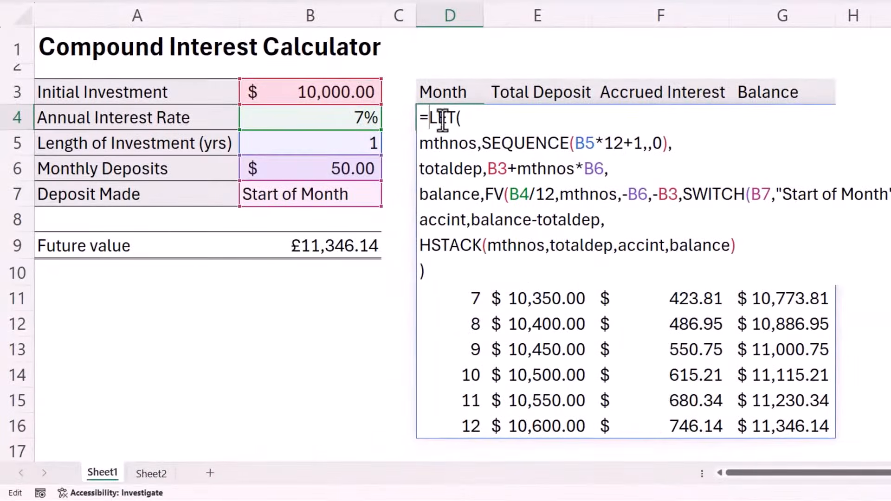
text(LAMBDA()
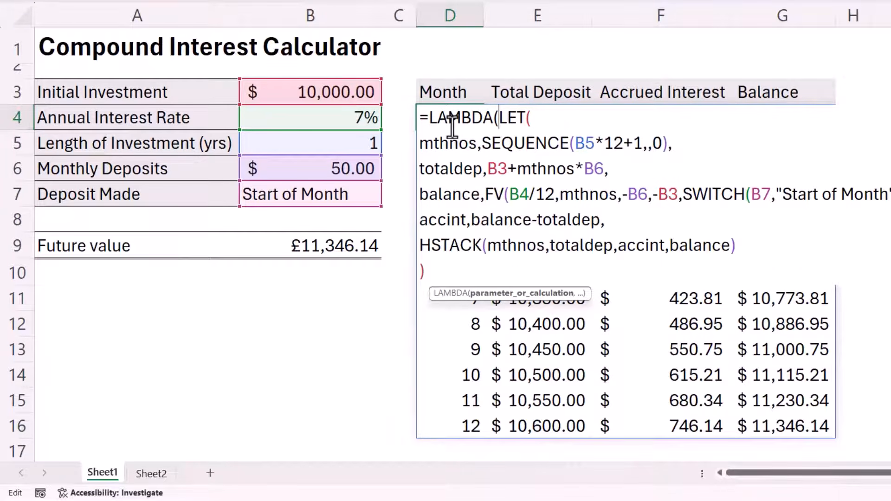
text(Intial)
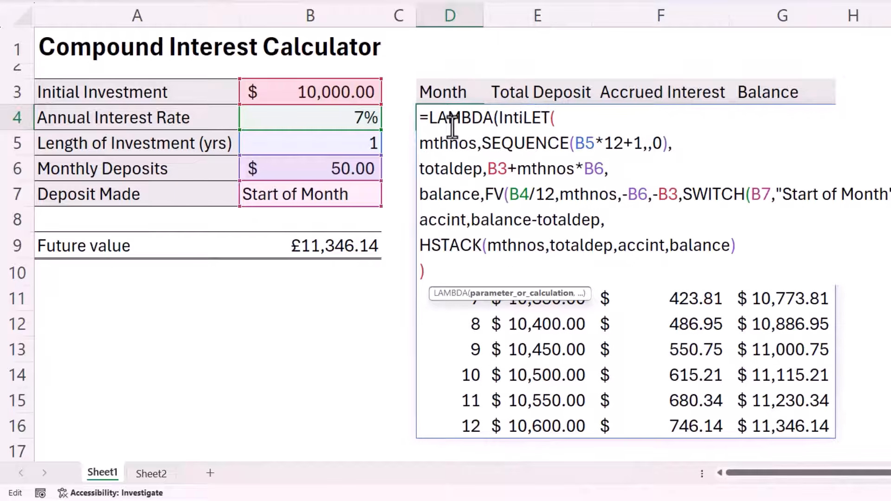
text(_Inv)
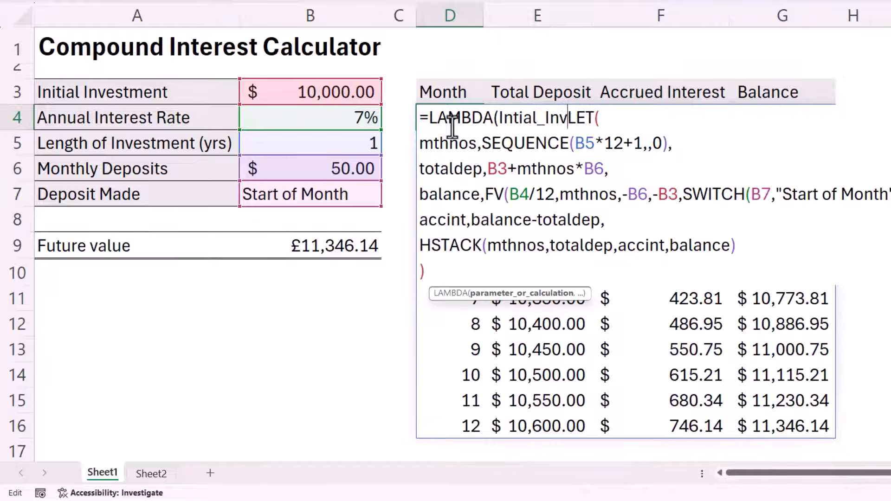
text(,)
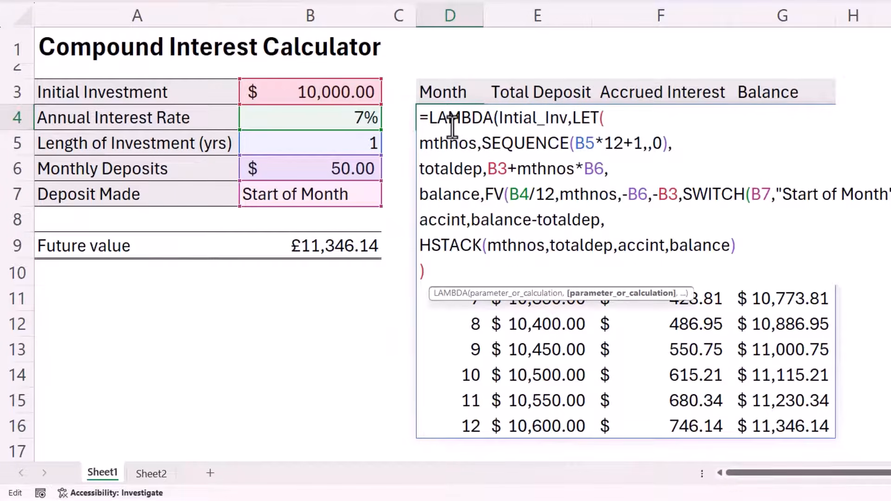
Add Annual_Rate and Term_Yrs as the second and third LAMBDA parameters, each followed by a comma
text(Annual)
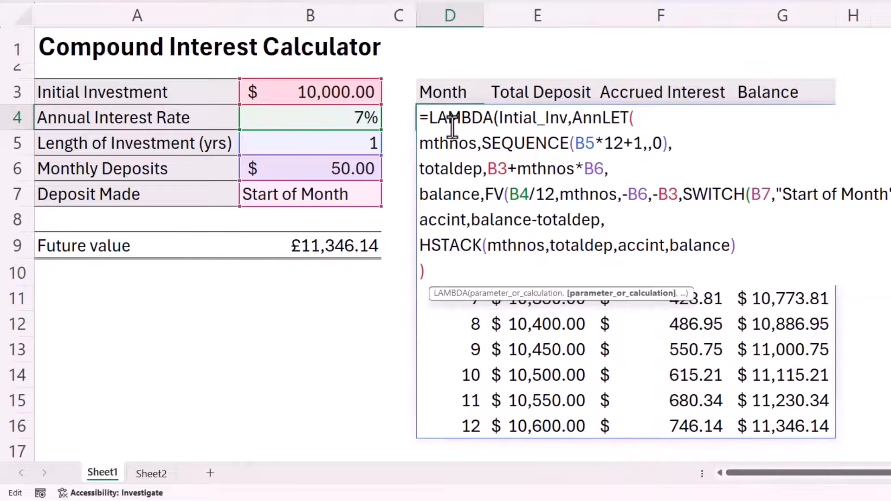
text(_Rate)
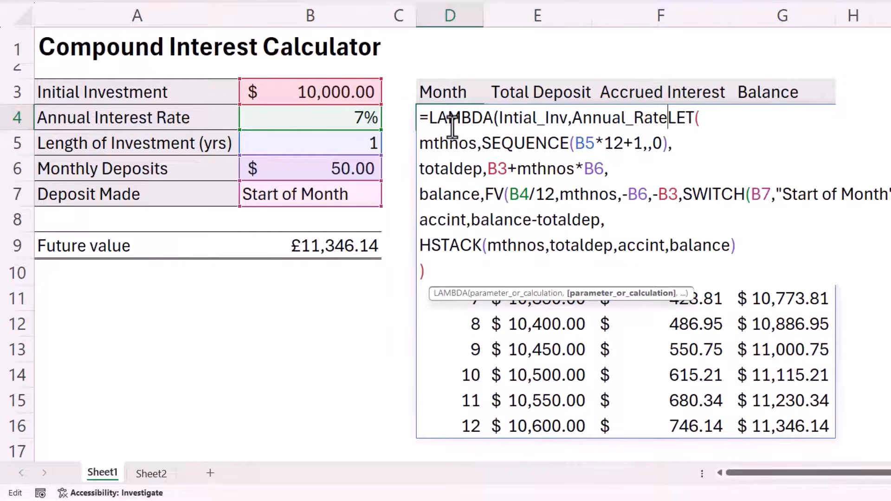
text(,Ter)
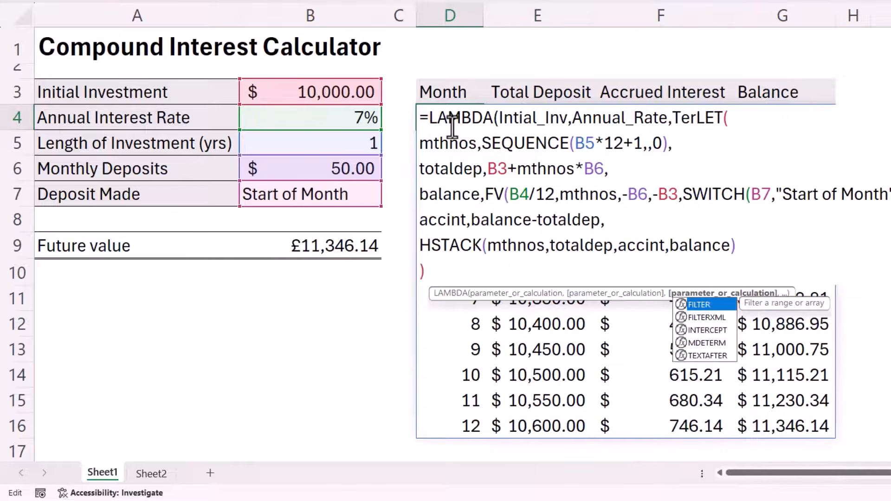
text(m_)
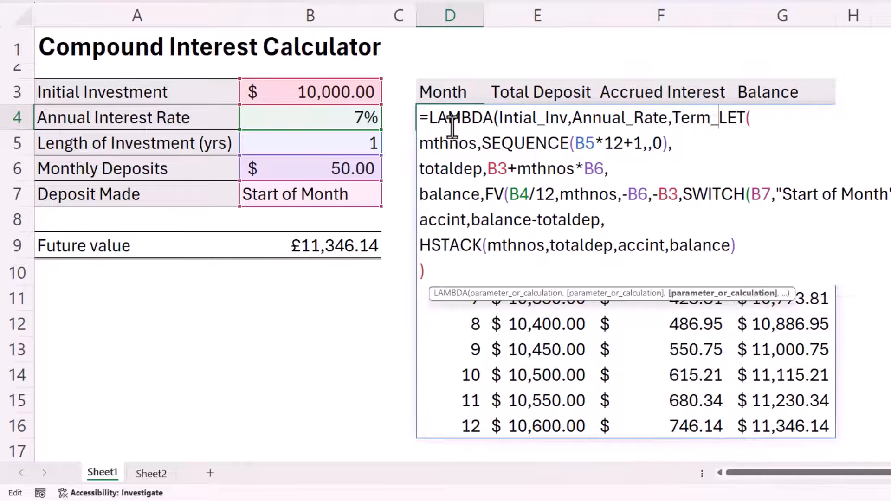
text(Yrs)
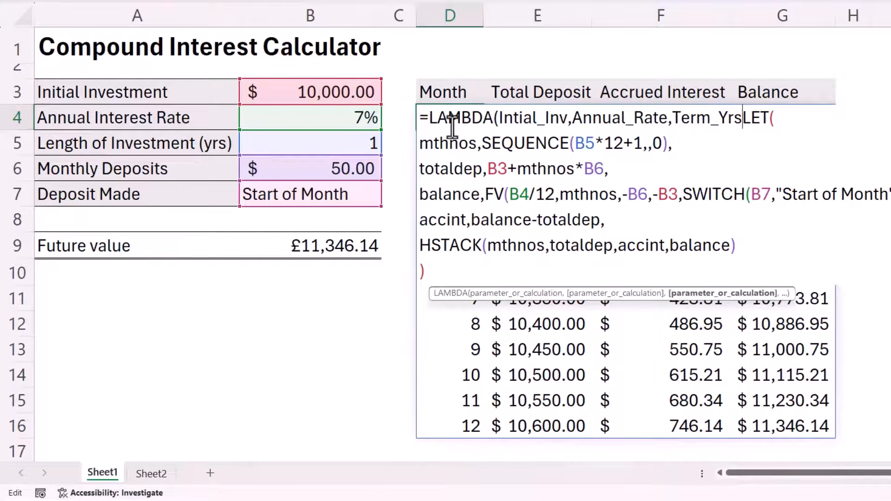
text(,)
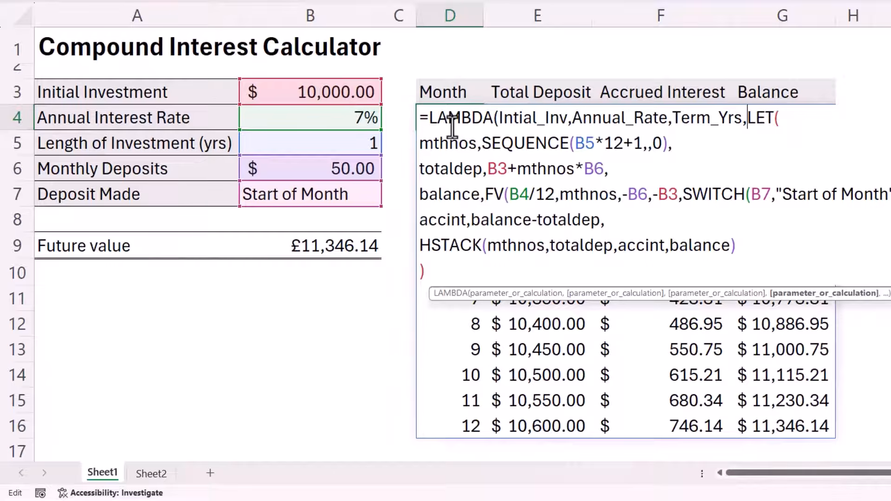
Add Month_Dep and Dep_Made as the last LAMBDA parameters and move LET onto a new line
text(Month)
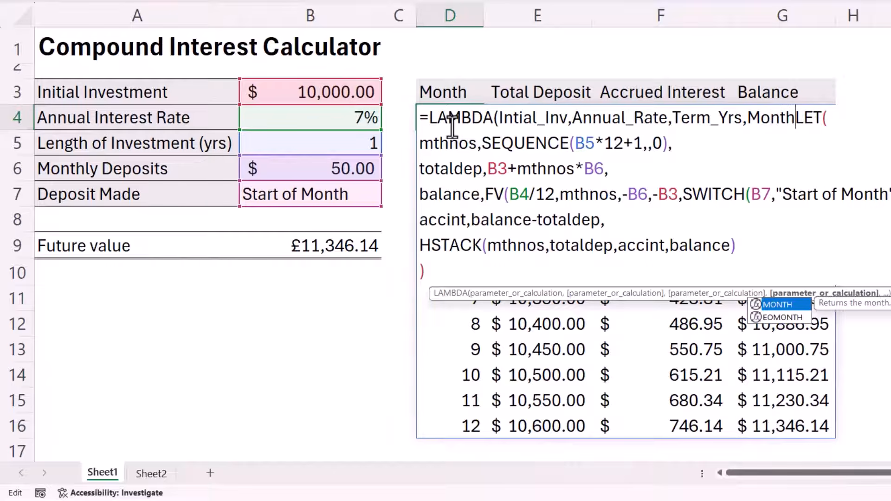
text(_)
text(Dep,)
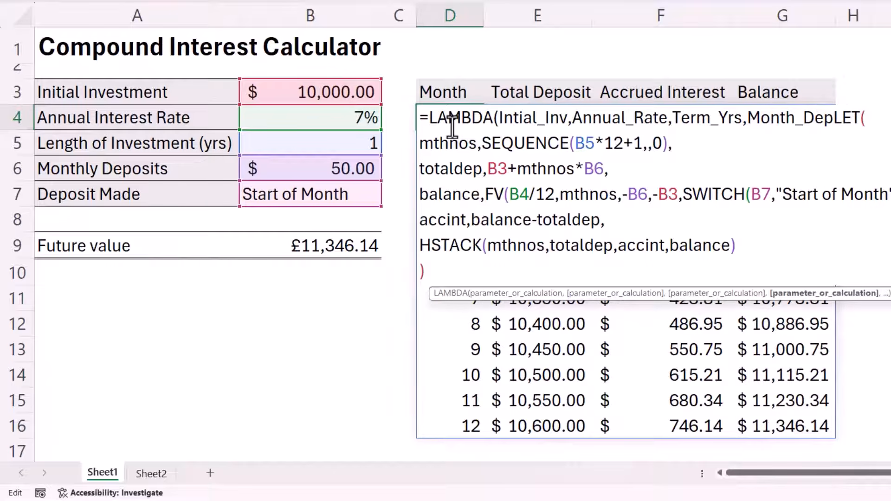
text(Dep)
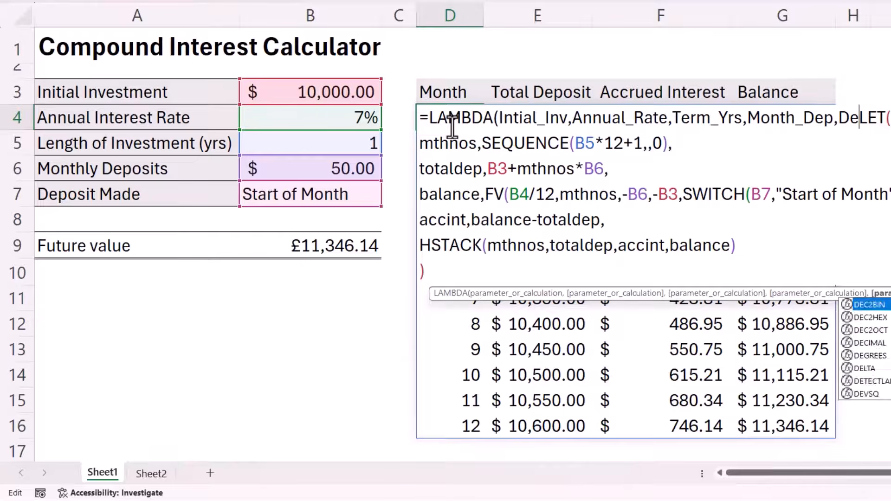
text(_Made)
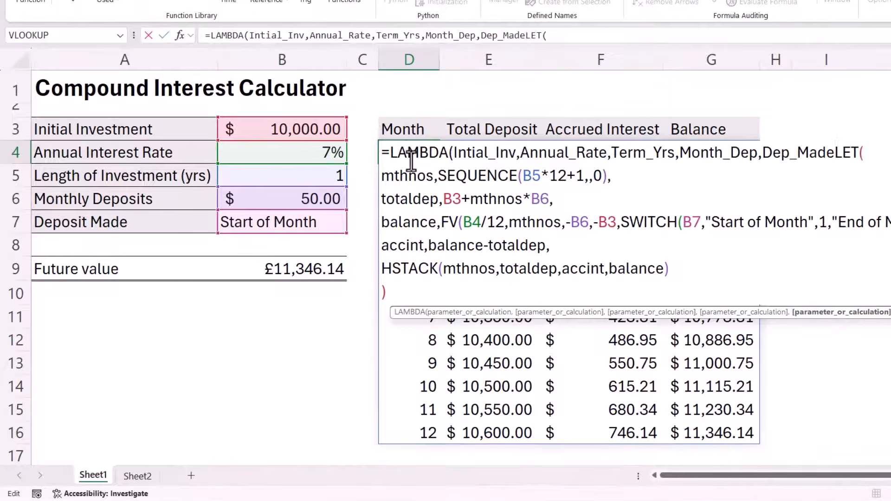
text(,)
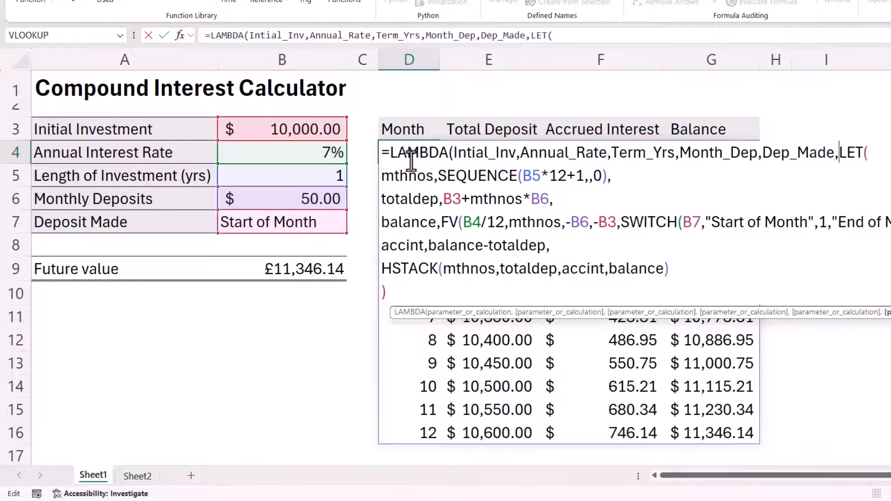
key(alt+Return)
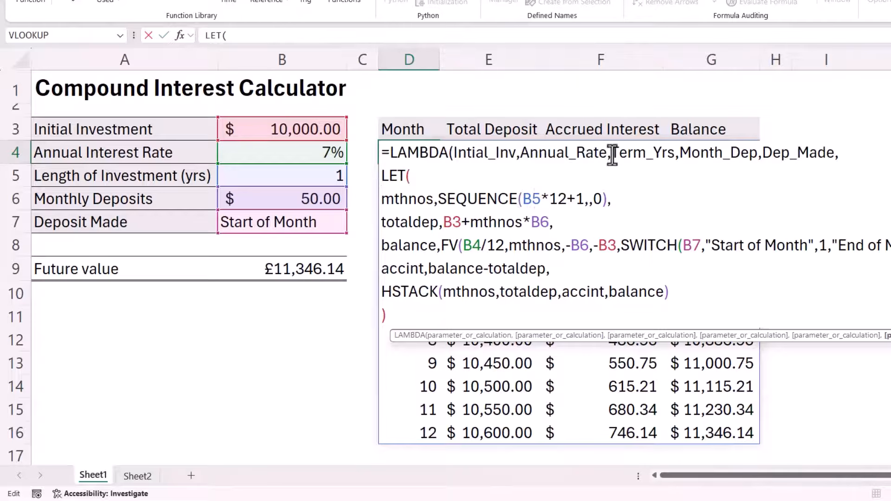
Replace the B5 reference inside SEQUENCE in the mthnos definition with Term_Yrs
drag(611, 155, 674, 152)
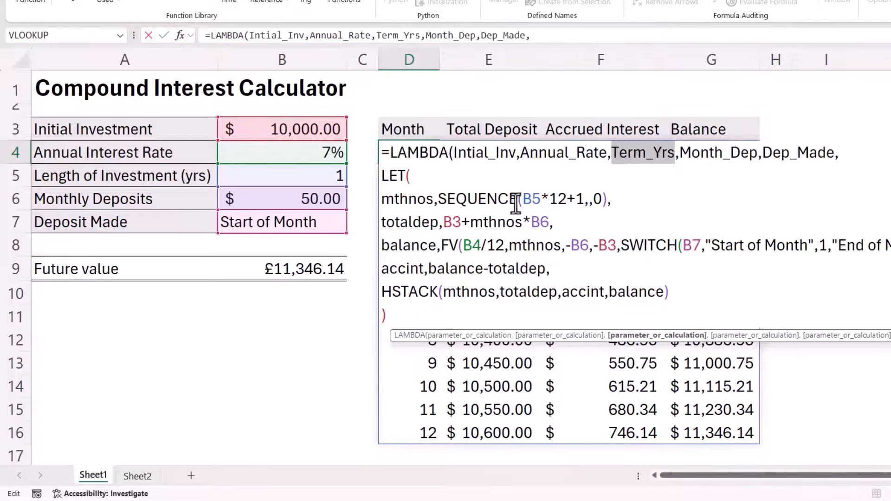
drag(523, 197, 541, 198)
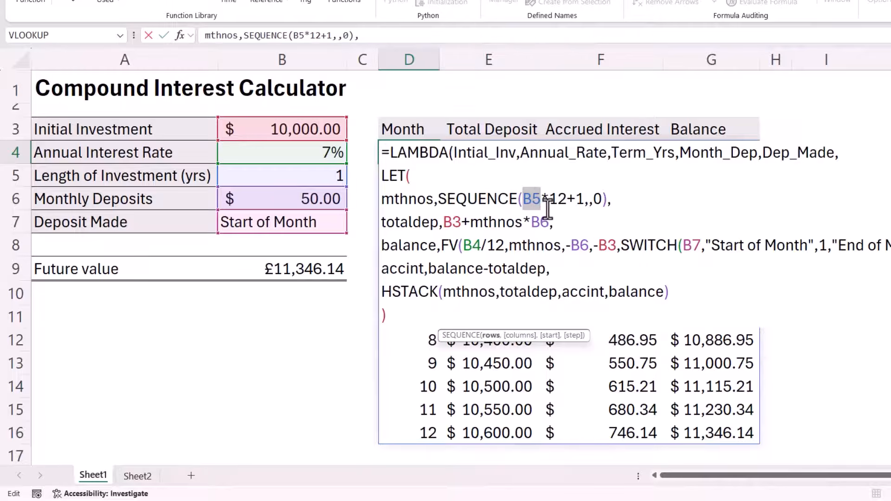
text(Term_Yrs)
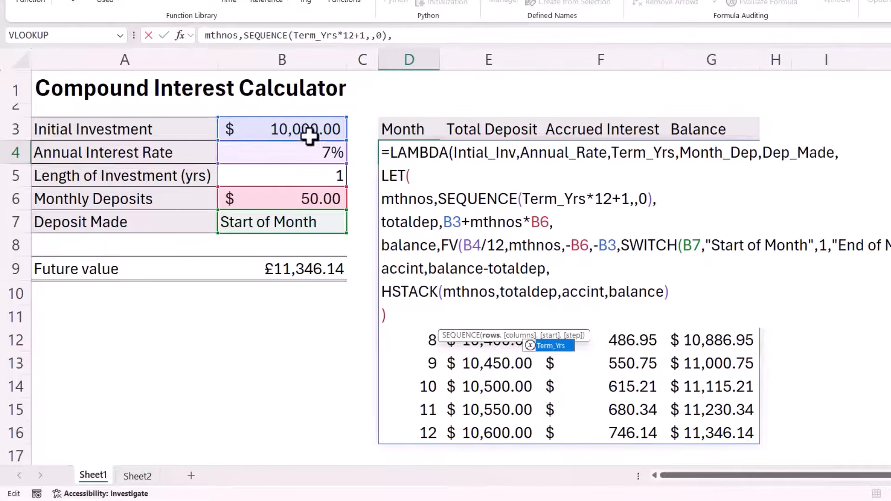
In the totaldep definition, replace B3 with Intial_Inv and B6 with Month_Dep
click(453, 154)
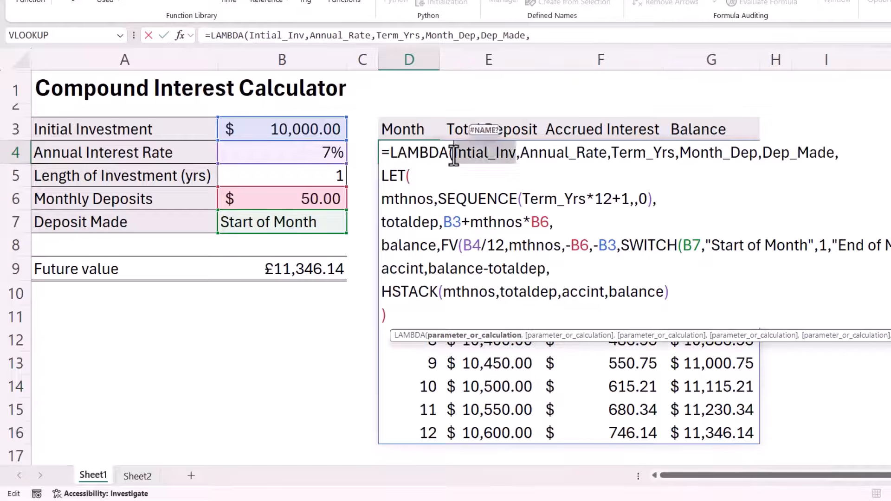
drag(454, 153, 512, 155)
key(ctrl+c)
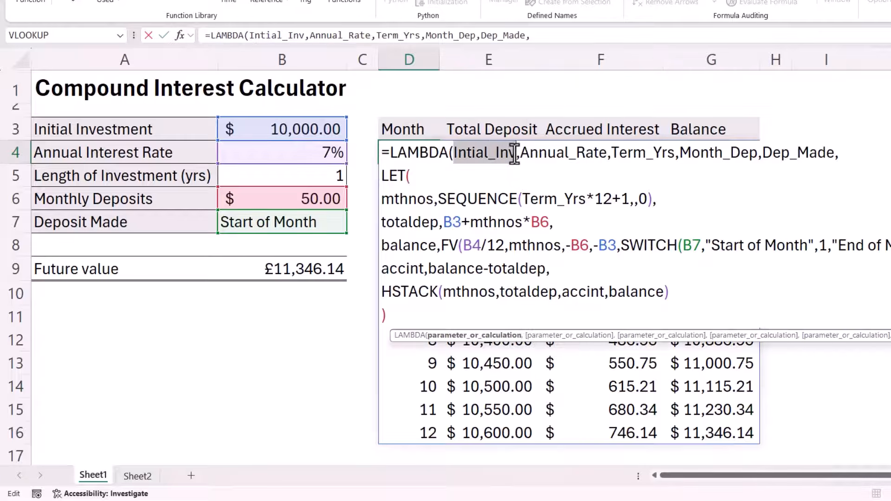
drag(461, 223, 445, 218)
key(ctrl+v)
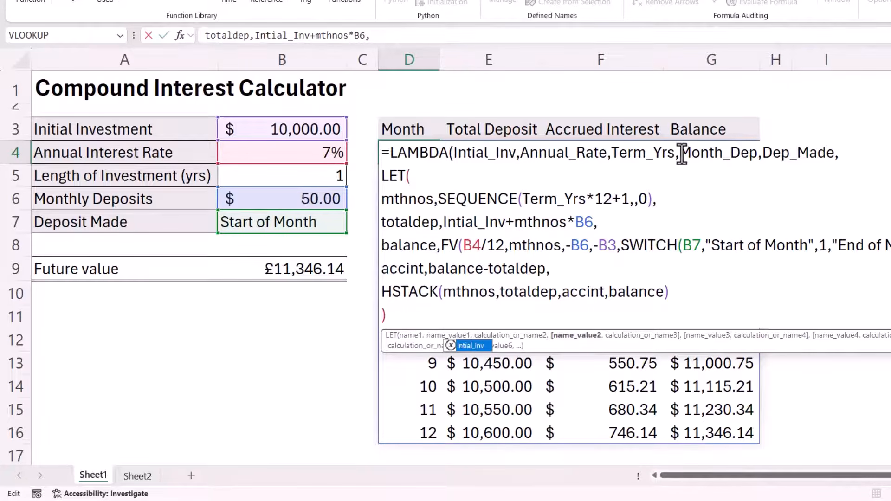
drag(681, 153, 757, 155)
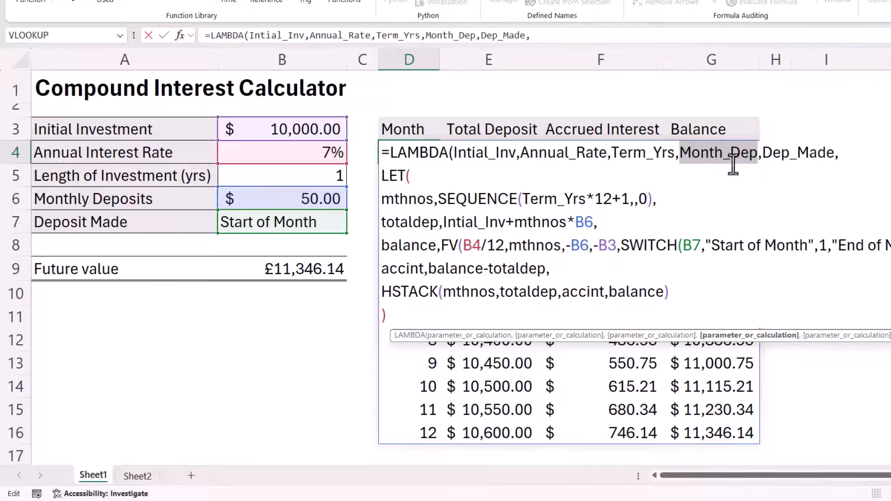
key(ctrl+c)
double_click(586, 223)
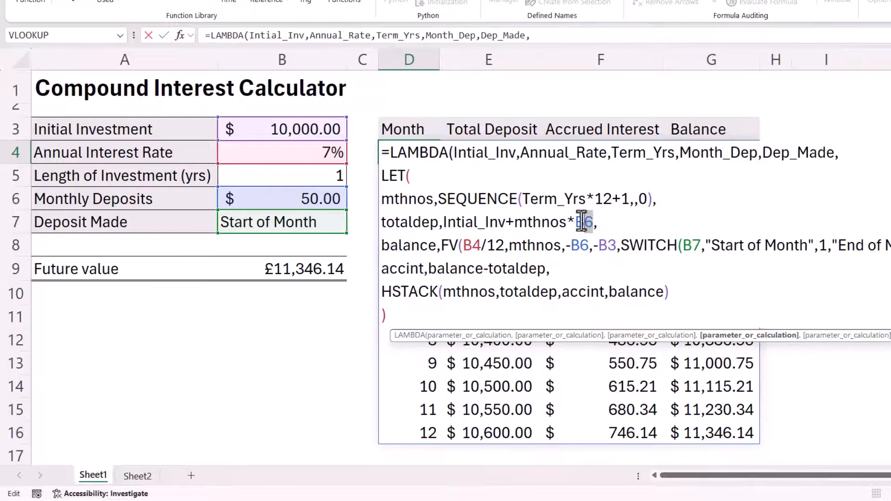
key(ctrl+v)
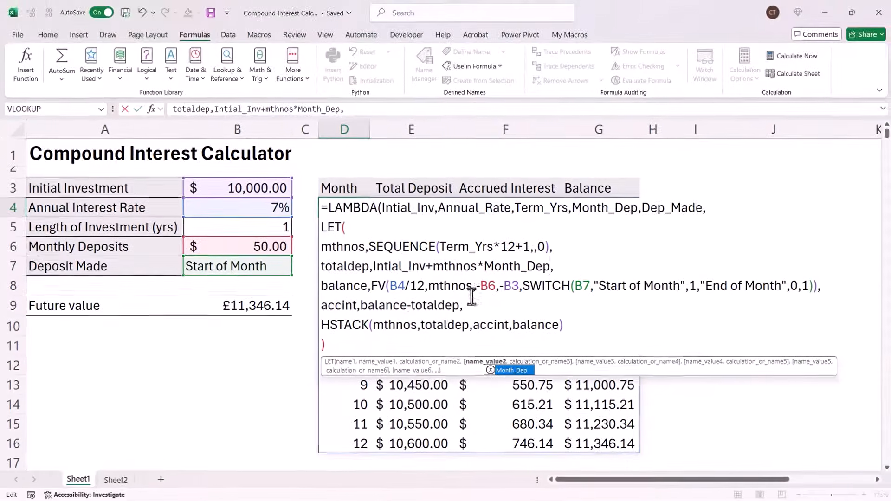
In the balance definition's FV function, replace B4 with Annual_Rate and B6 with Month_Dep
drag(510, 208, 437, 209)
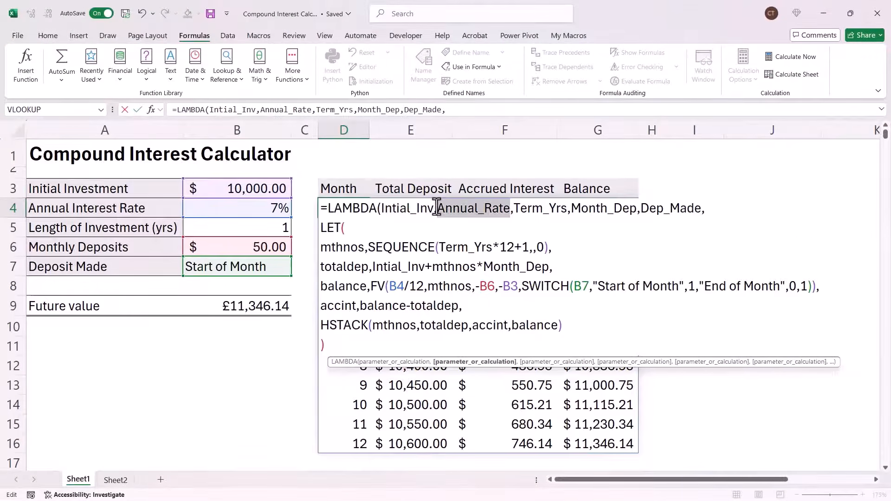
key(ctrl+c)
drag(409, 286, 389, 286)
key(ctrl+v)
drag(574, 208, 636, 208)
key(ctrl+c)
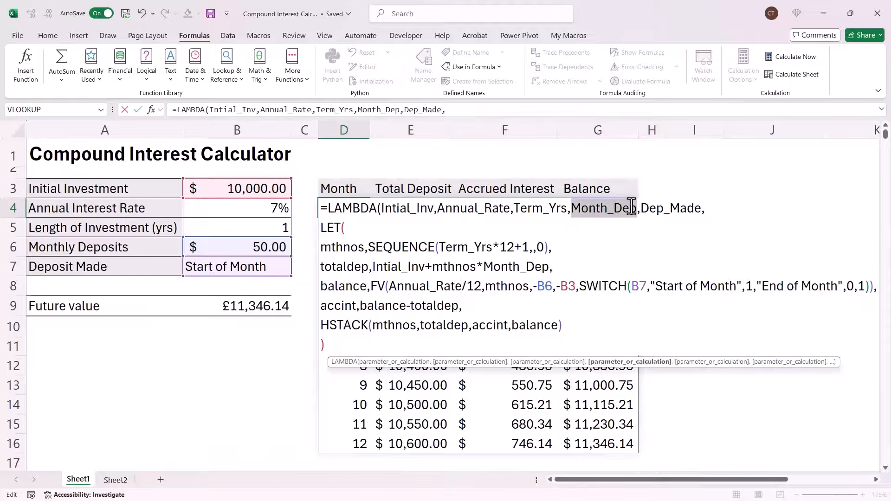
drag(552, 286, 538, 287)
key(ctrl+v)
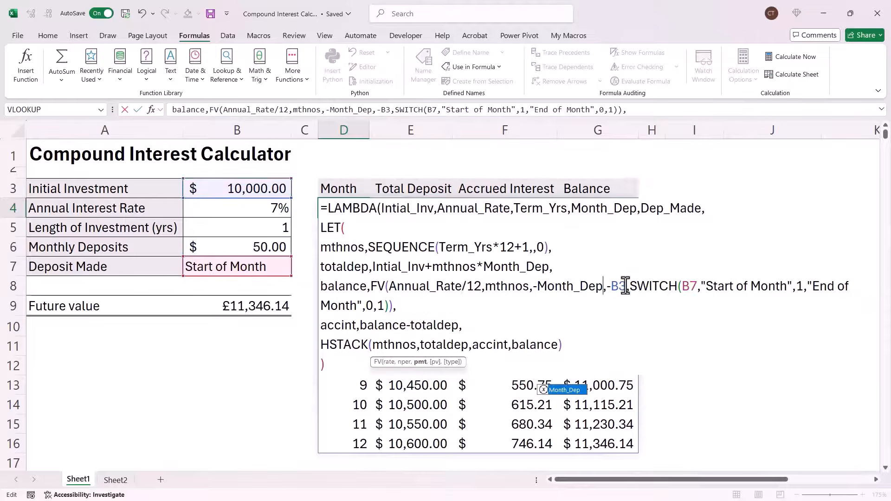
In the balance definition, replace B3 with Intial_Inv and SWITCH's B7 reference with Dep_Made
drag(381, 209, 436, 208)
key(ctrl+c)
drag(624, 287, 612, 286)
key(ctrl+v)
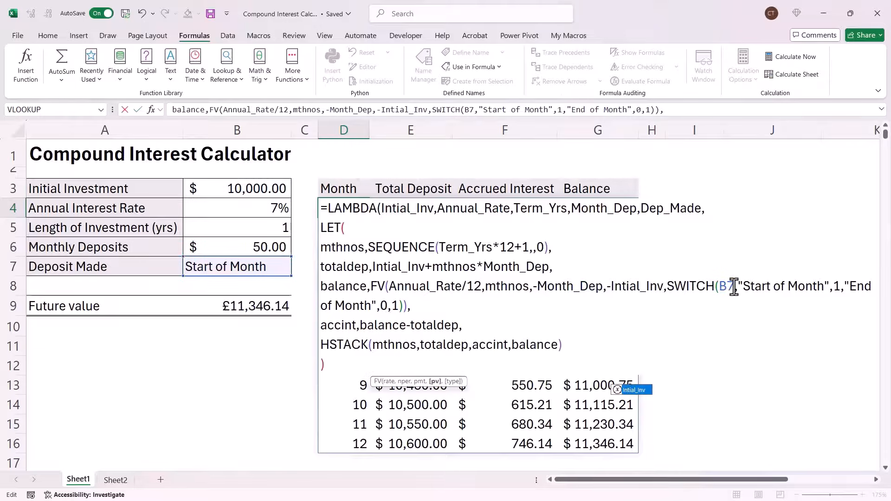
drag(642, 208, 703, 208)
key(ctrl+c)
drag(734, 286, 719, 286)
key(ctrl+v)
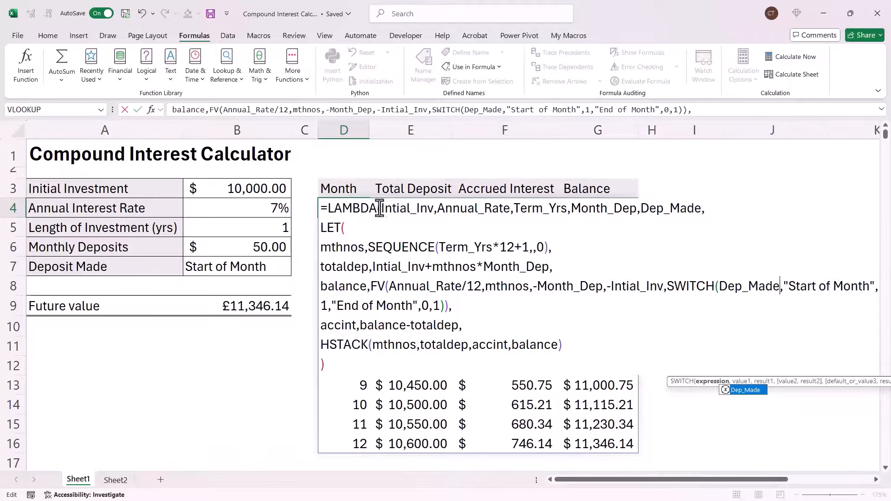
Close the LAMBDA formula in D4 with a final parenthesis on its own line and commit it
click(334, 365)
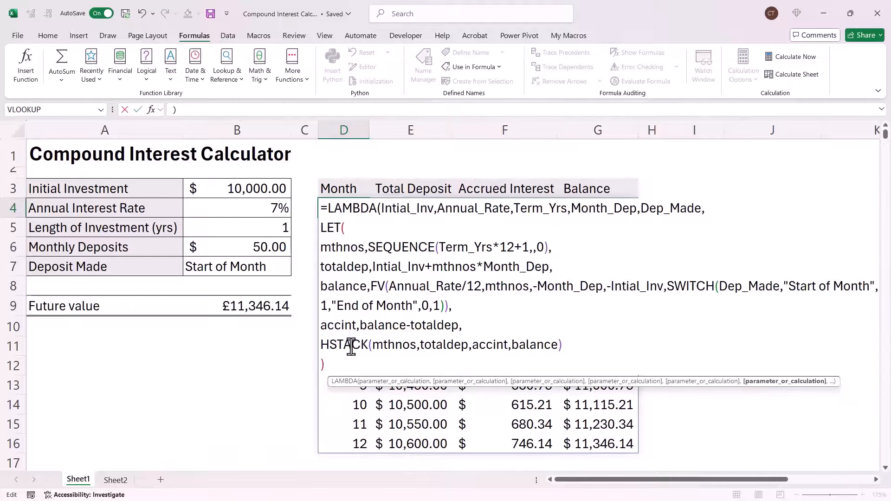
key(alt+Return)
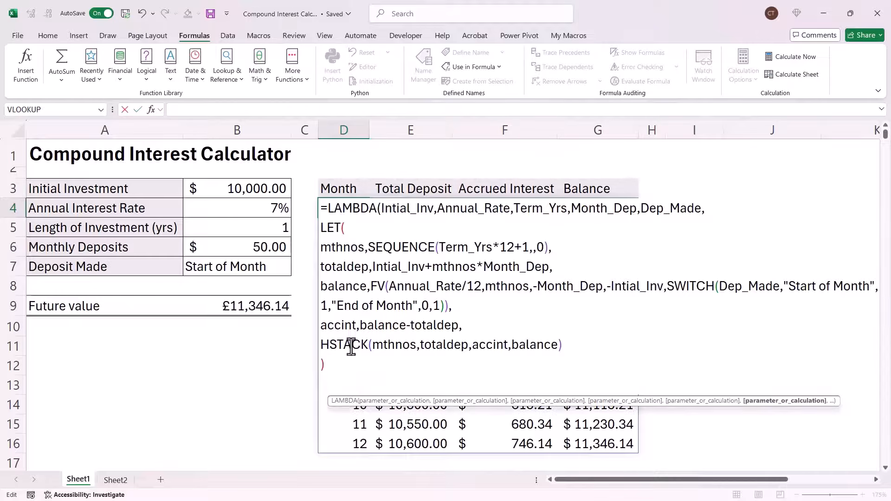
text())
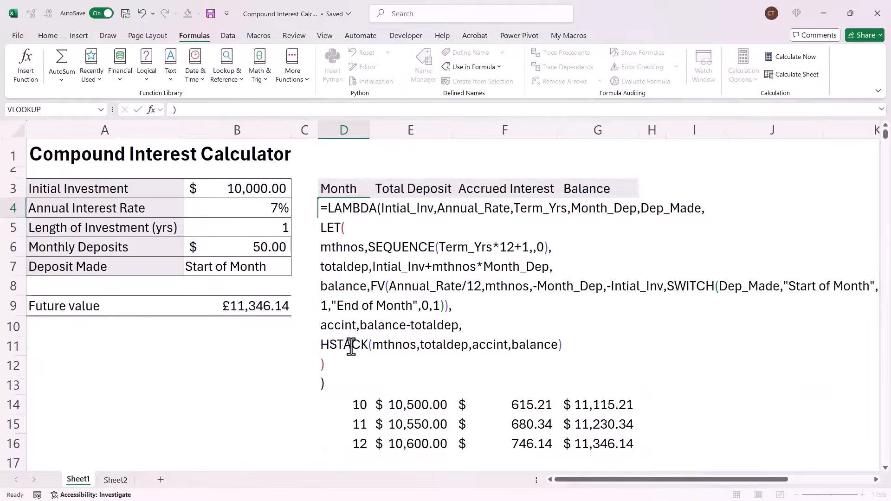
key(Return)
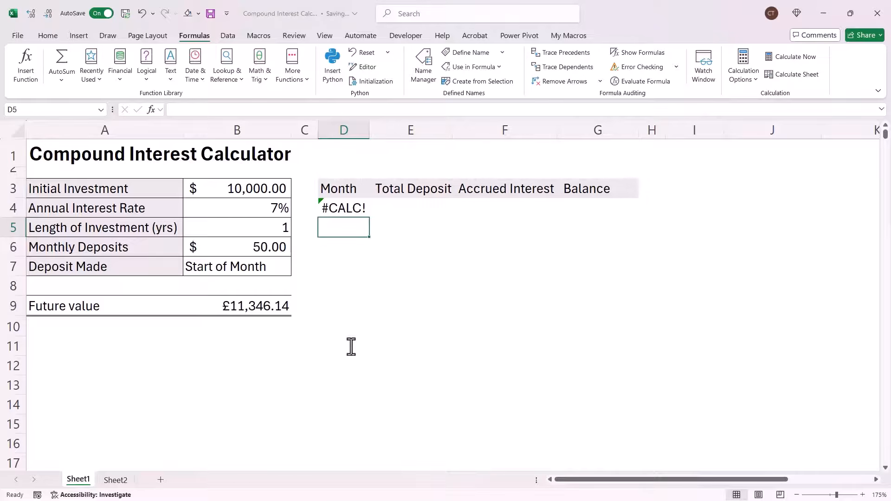
Copy the complete LAMBDA formula text from cell D4, leaving the cell's formula as it is
double_click(343, 207)
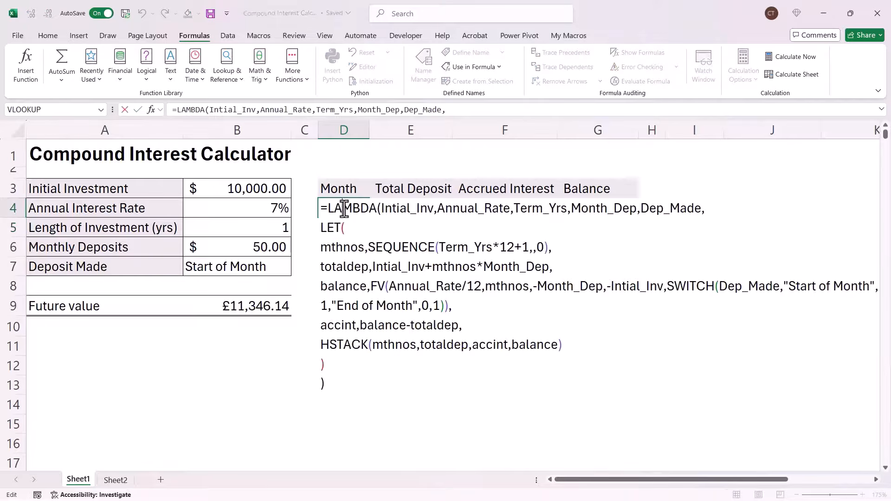
drag(320, 208, 324, 387)
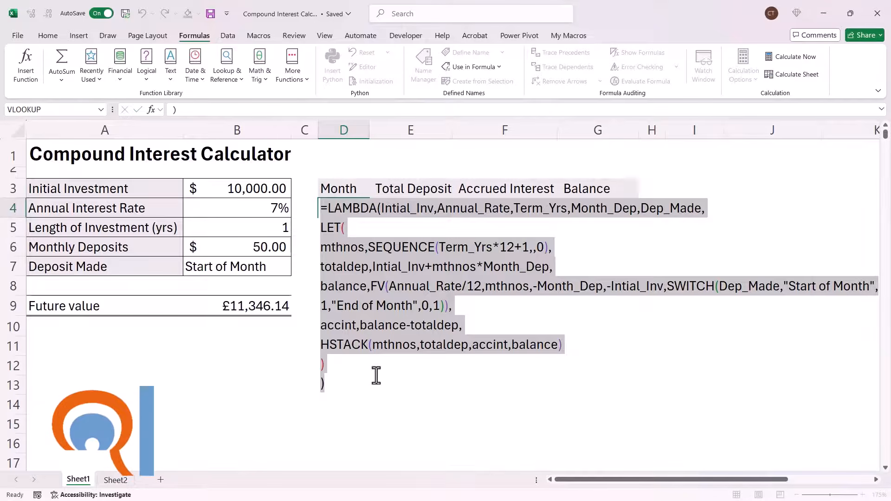
key(Return)
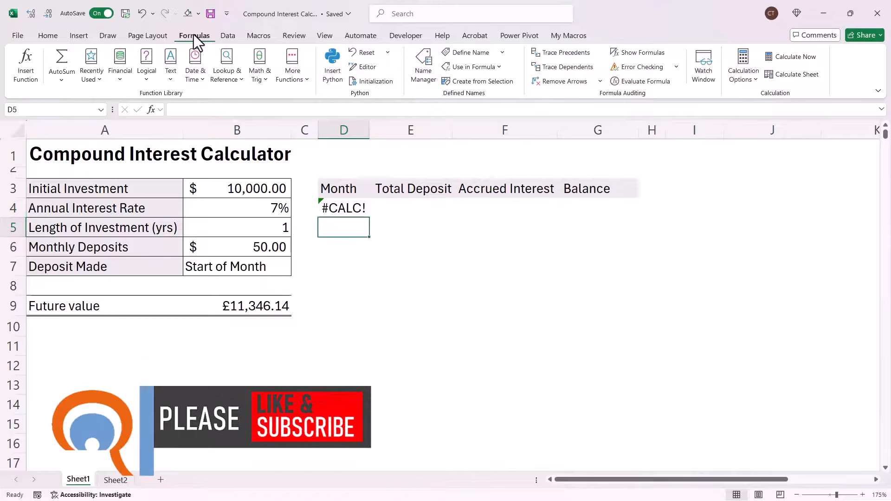
Define a workbook-scoped name CI that refers to the copied LAMBDA formula
click(423, 67)
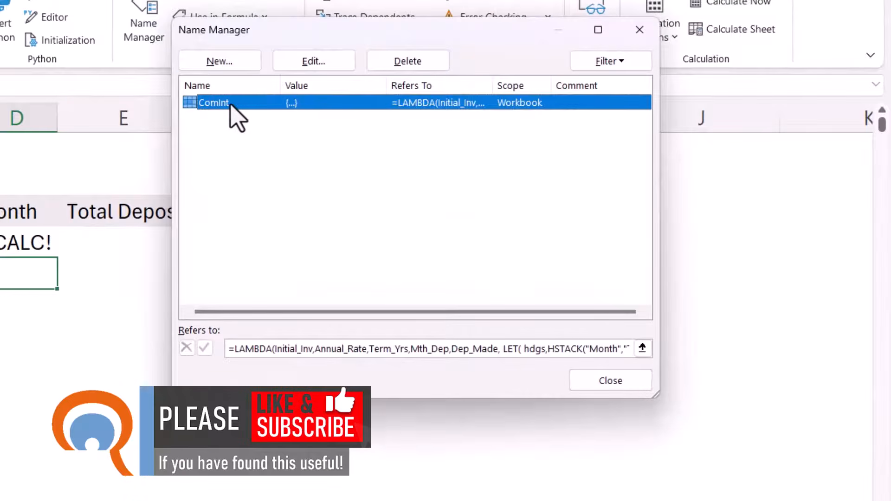
click(219, 62)
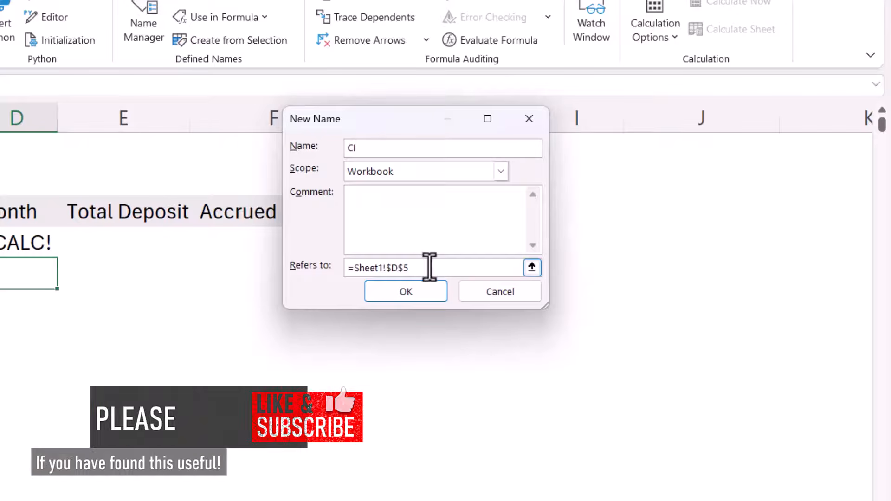
drag(427, 268, 343, 268)
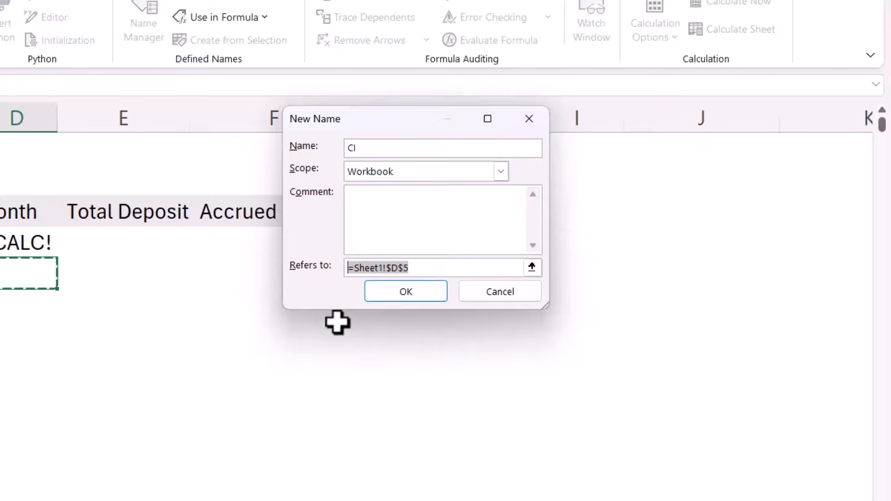
key(ctrl+v)
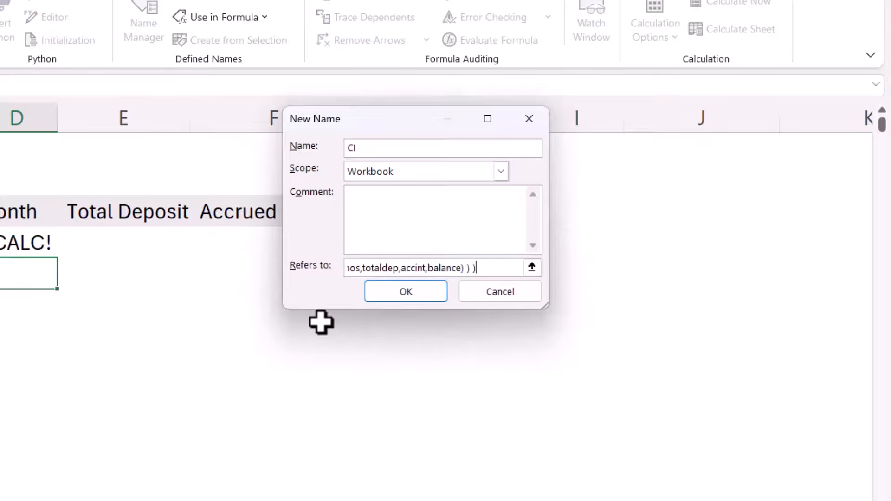
click(394, 297)
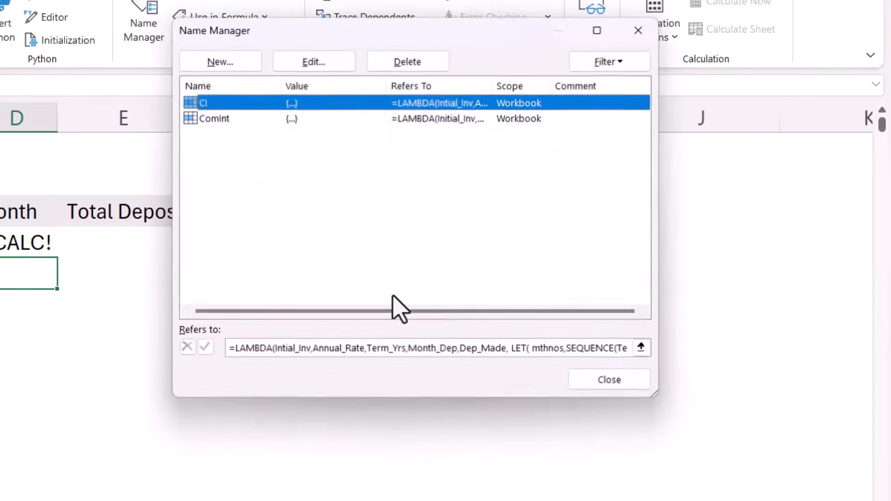
click(604, 383)
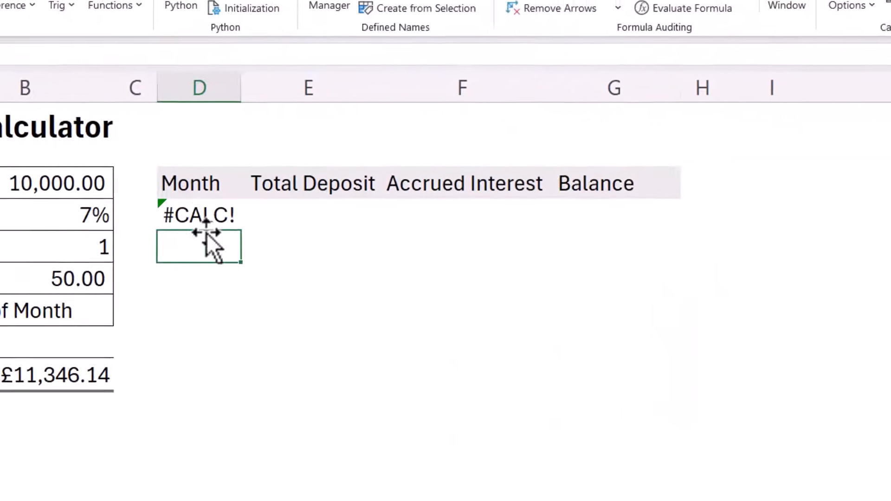
Start a CI formula in D4 in place of the LAMBDA, with B3 as initial investment and B4 as annual rate
click(204, 216)
text(=)
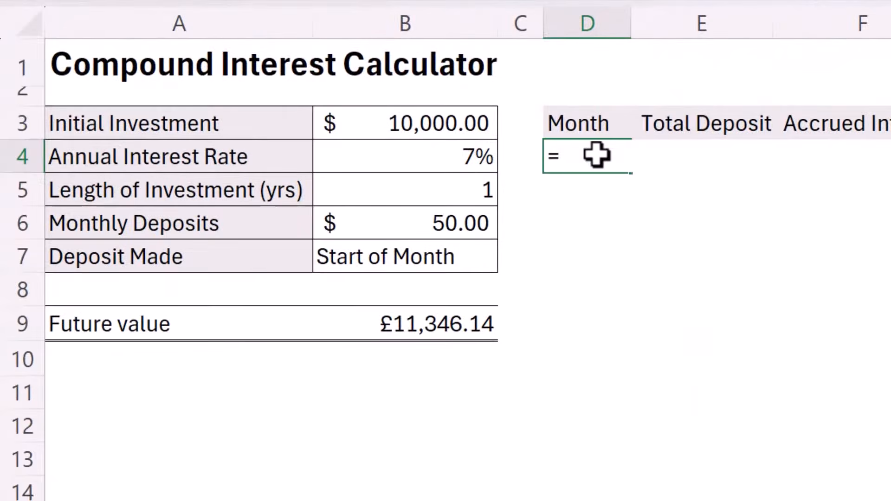
text(ci()
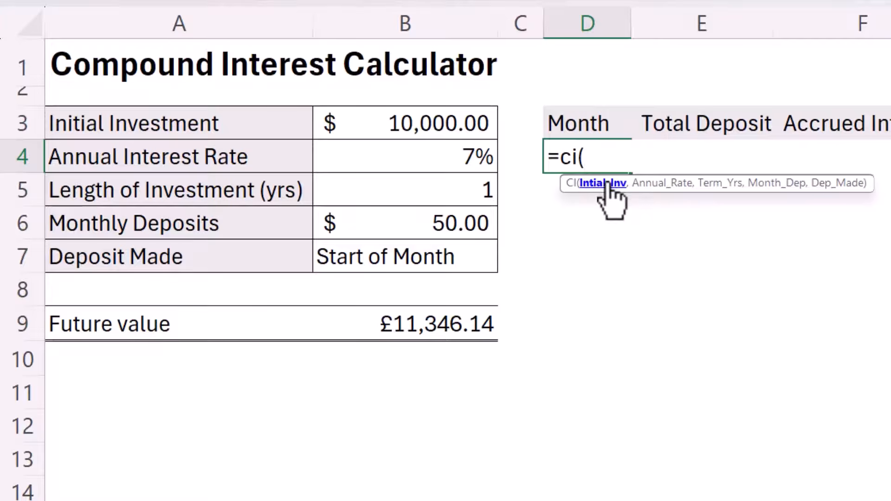
click(447, 126)
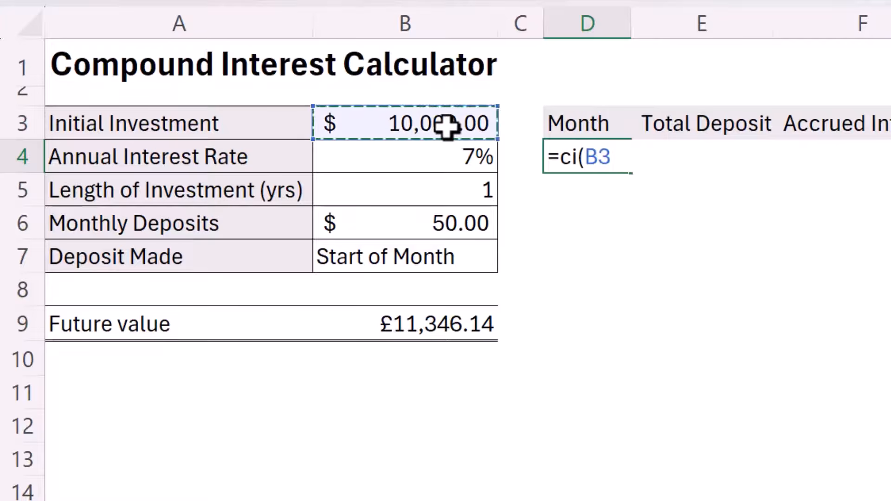
text(,)
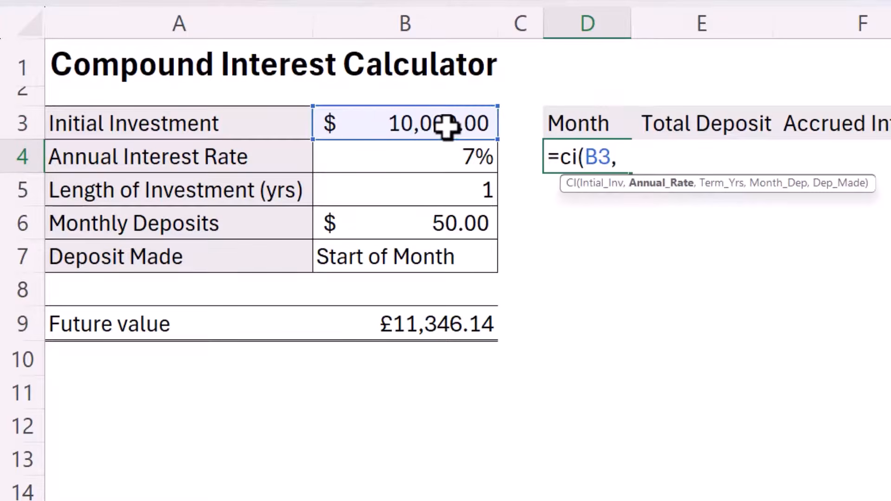
click(450, 160)
text(,)
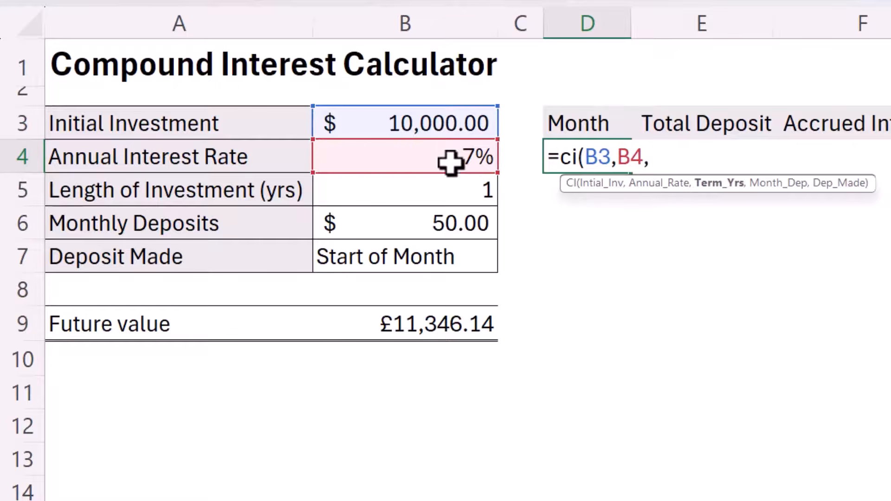
Complete the CI formula in D4 with B5 as term, B6 as monthly deposit and B7 as deposit timing
click(453, 189)
text(,)
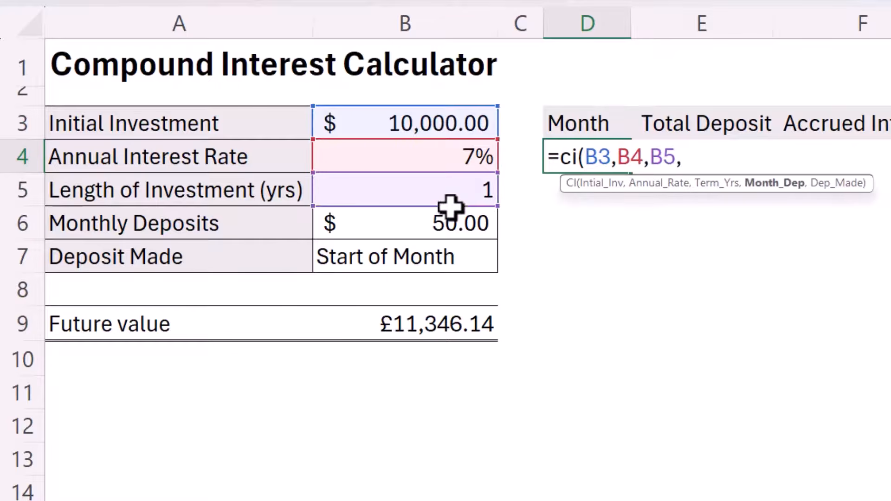
click(448, 221)
text(,)
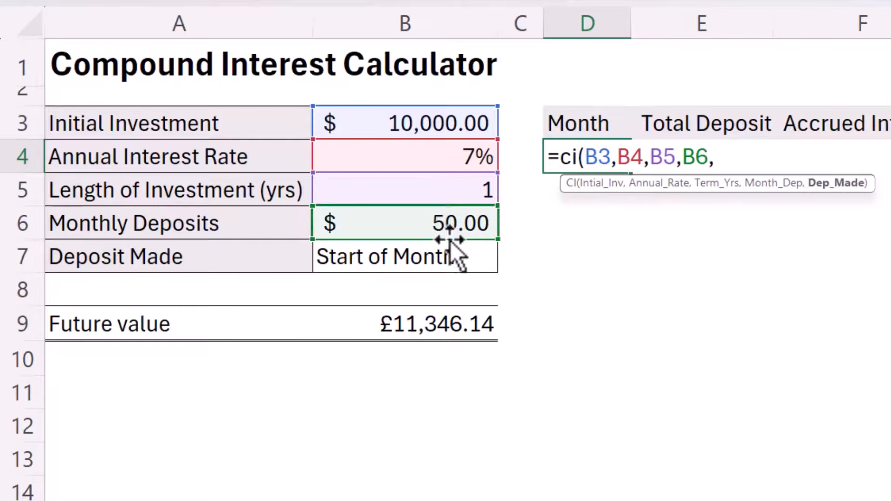
click(453, 257)
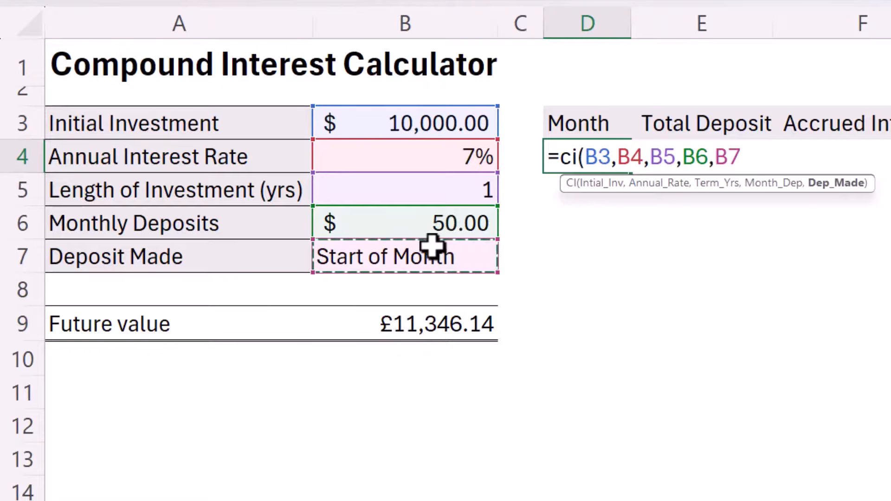
text())
key(Return)
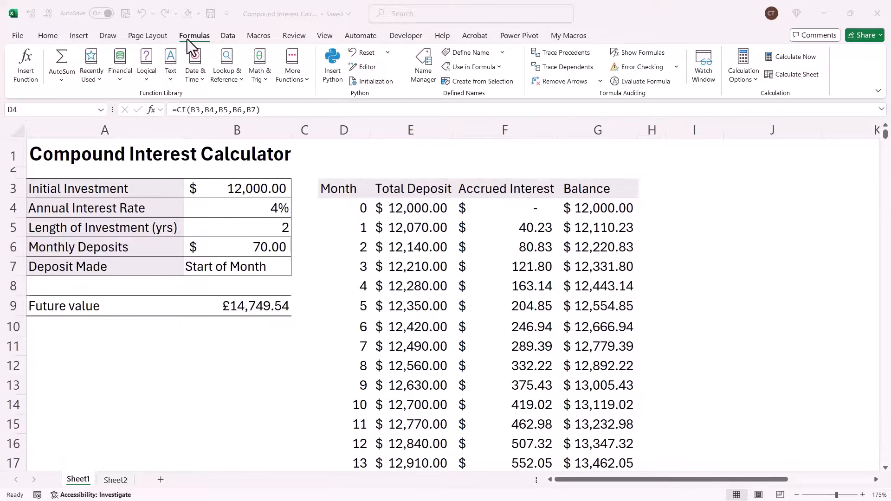
Copy the full LAMBDA formula from the definition of the name CI without altering that name
click(422, 77)
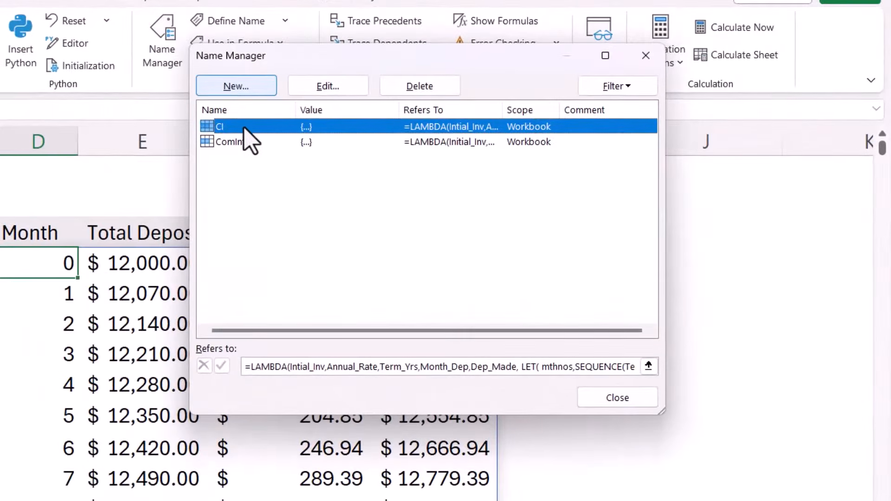
click(318, 92)
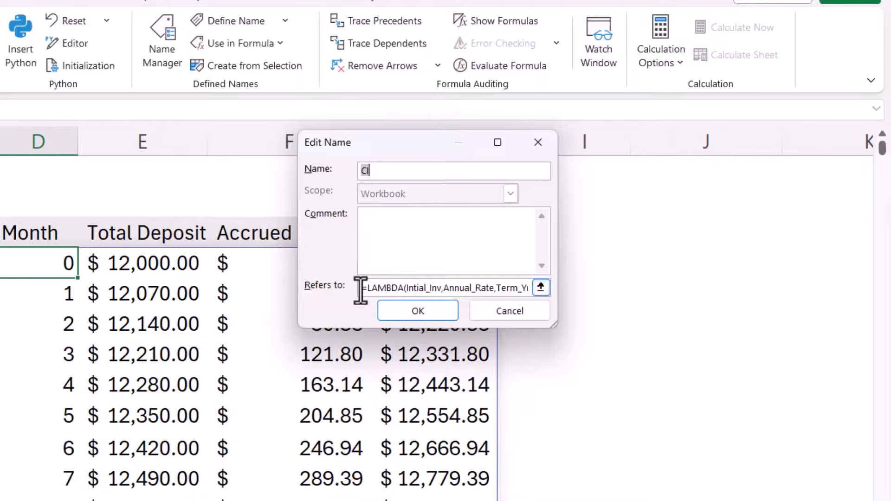
click(361, 290)
drag(361, 290, 615, 291)
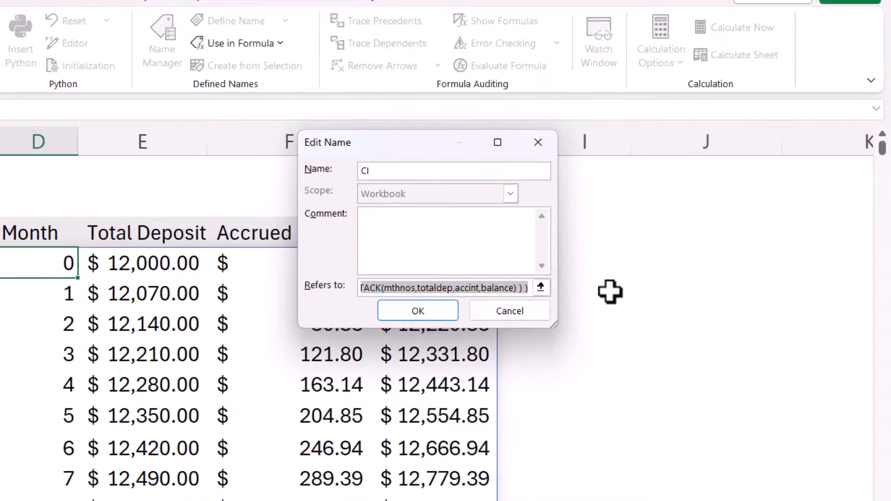
click(522, 312)
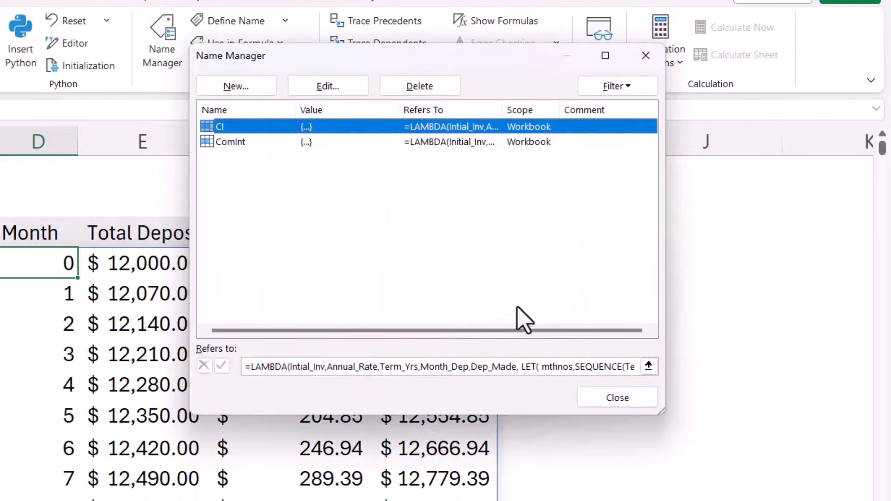
click(609, 400)
Paste the copied LAMBDA formula into cell I3 and enlarge the formula bar to several lines
double_click(598, 232)
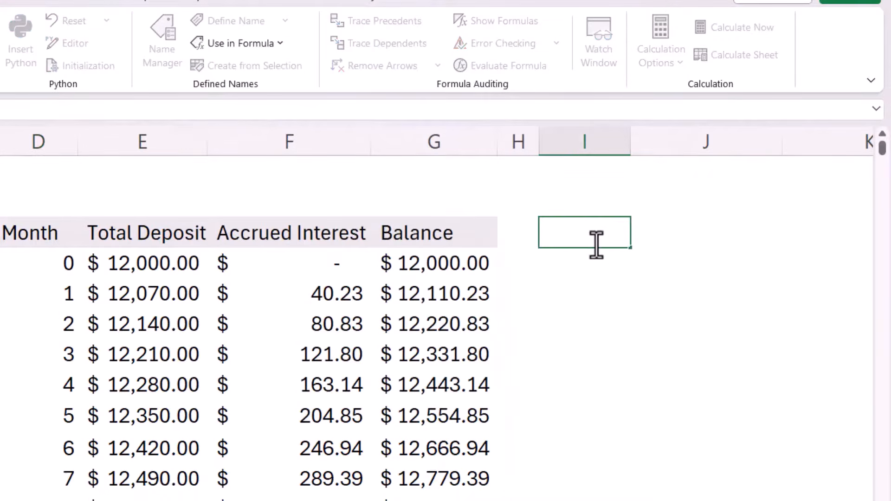
key(ctrl+v)
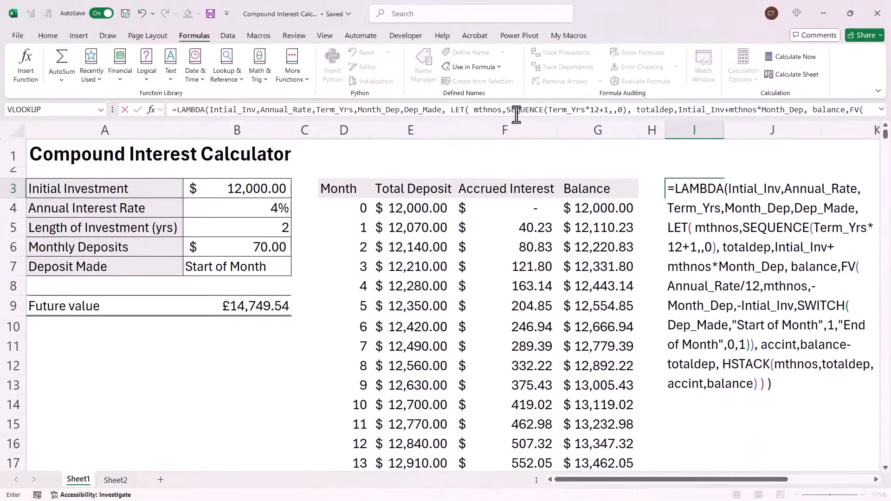
drag(516, 122, 518, 223)
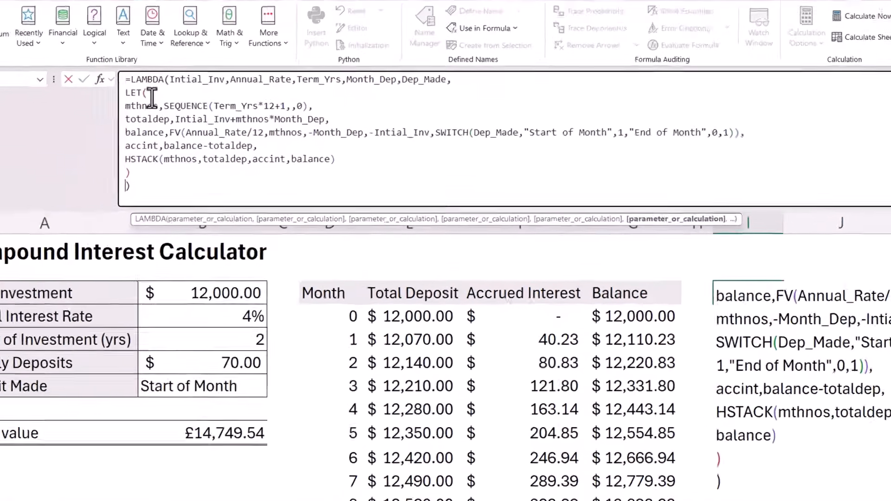
Add a first LET variable hdgs to the LAMBDA in I3, using HSTACK with "Month", "Total Deposit", "Accrued Interest" and "Balance"
click(161, 93)
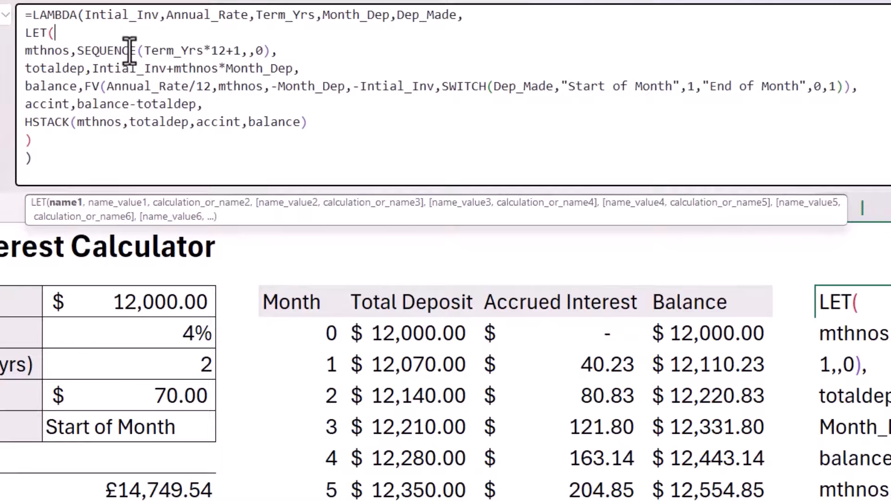
key(alt+Return)
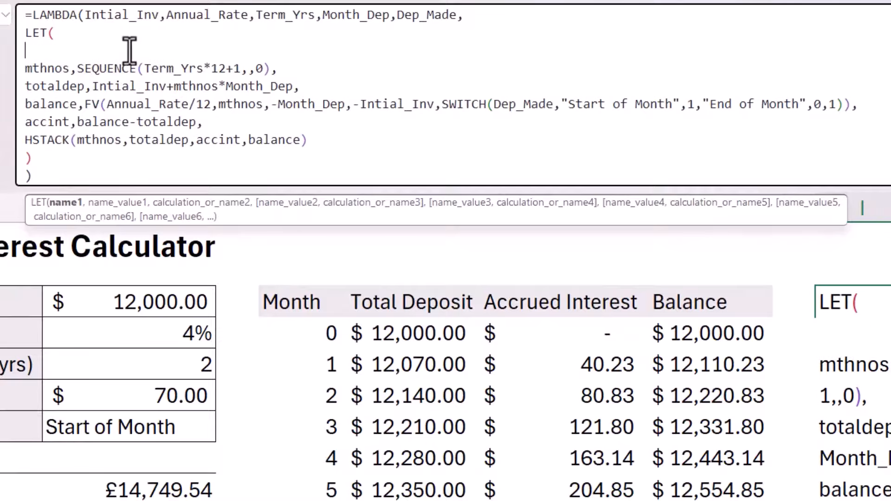
text(hdgs,)
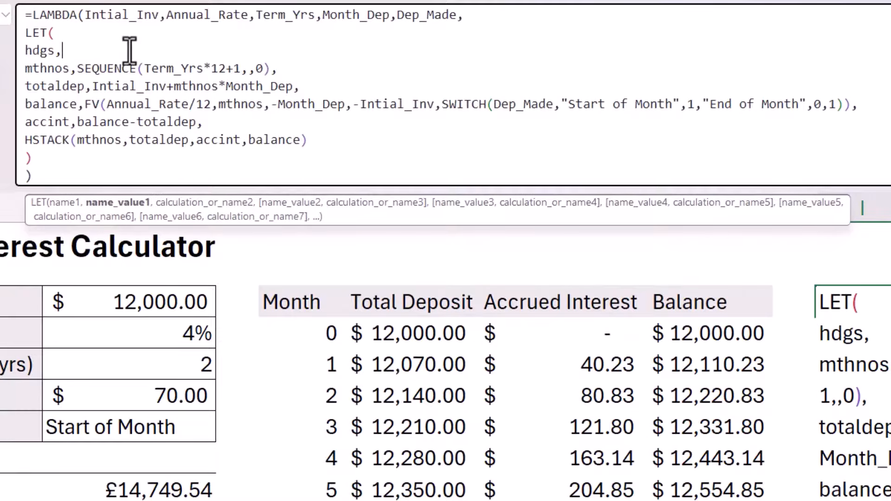
text(hst)
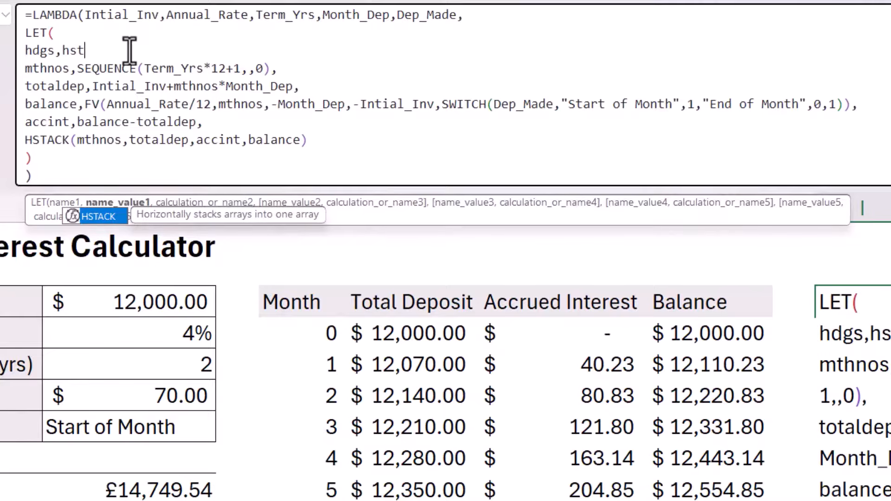
text(ack()
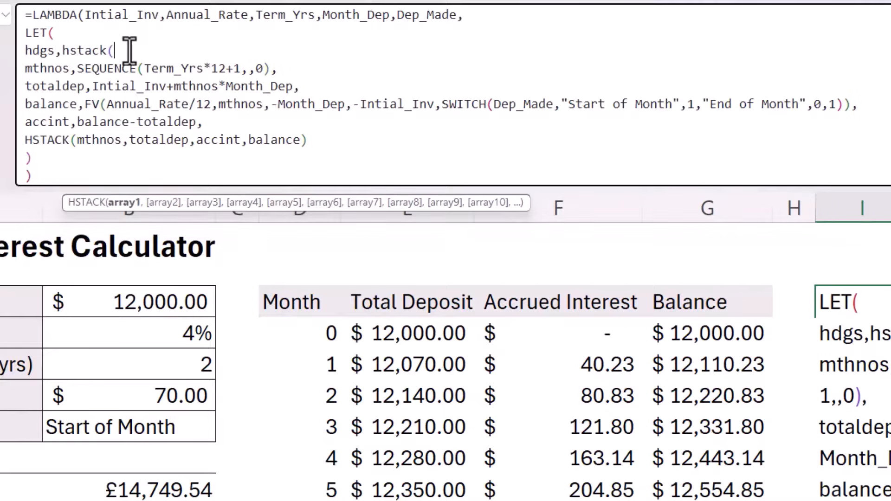
text(")
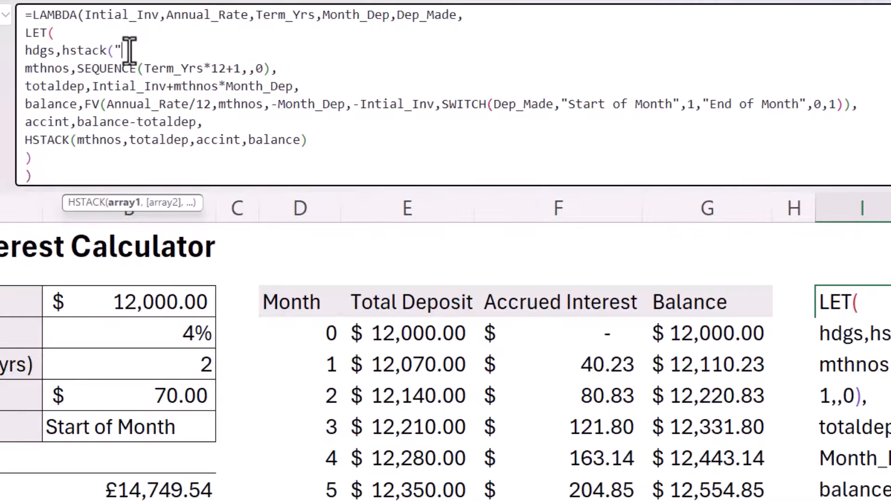
text(Month","To)
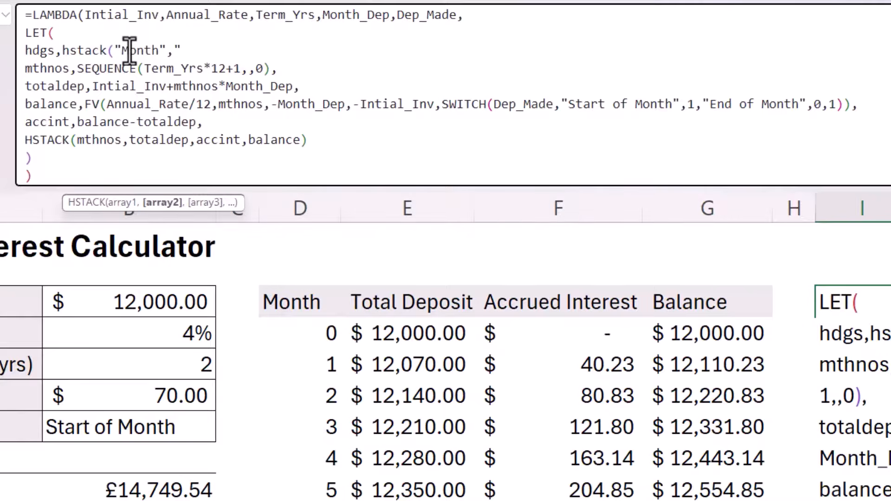
text(t)
key(BackSpace)
text(Total Deposit",)
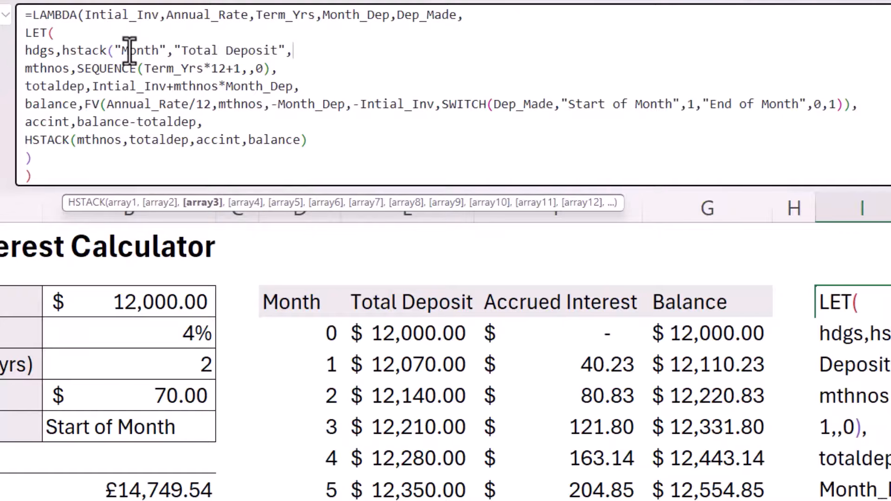
text("Accrued Interest",)
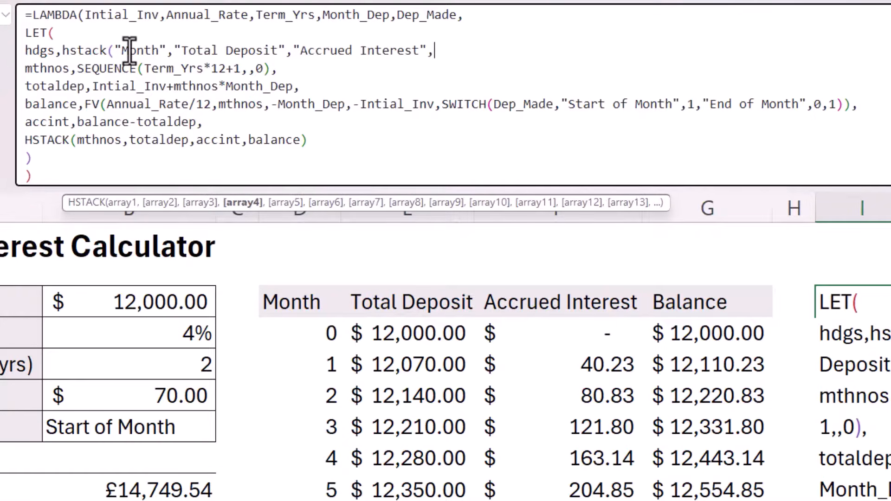
text("Balance"),)
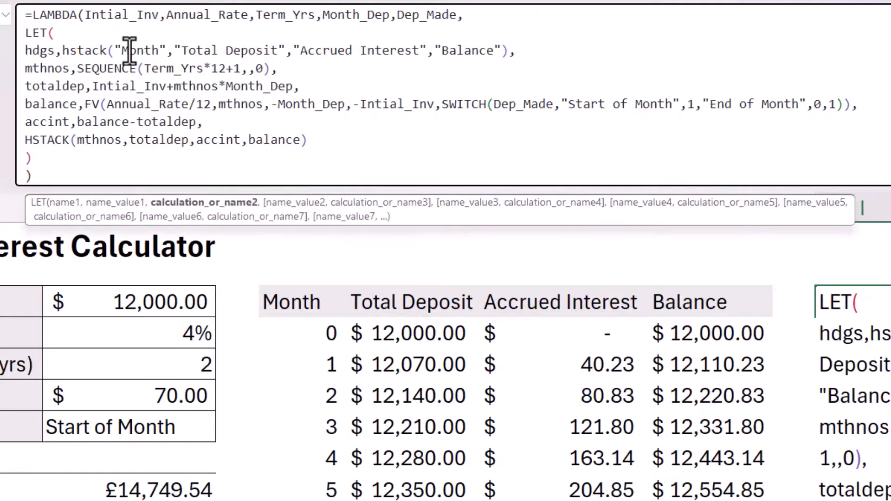
Assign the existing HSTACK of mthnos, totaldep, accint and balance to a LET variable named calc
click(325, 142)
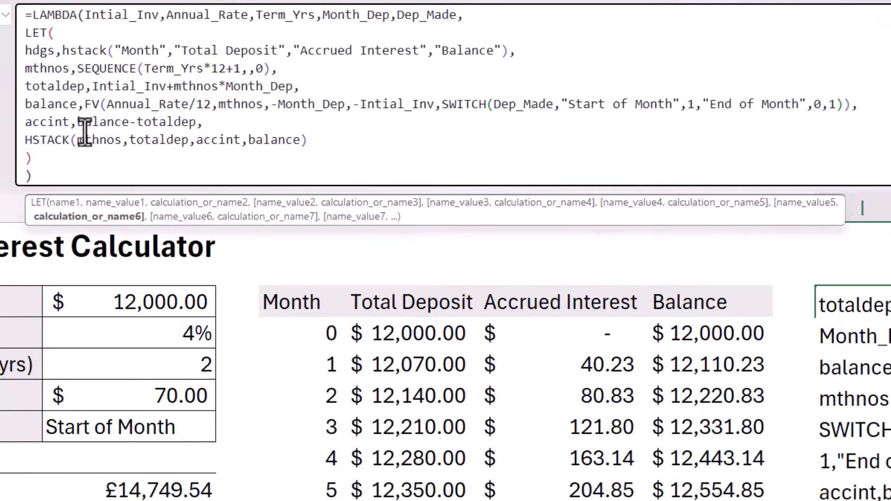
click(25, 140)
text(calc)
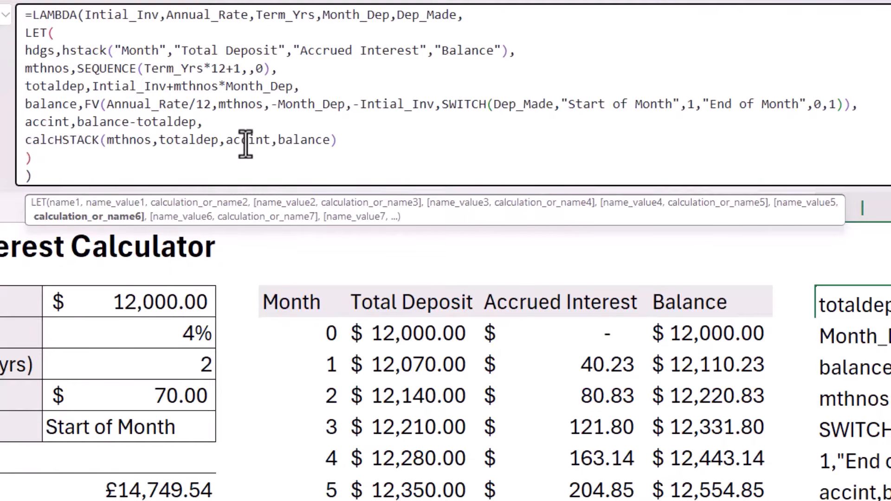
text(,)
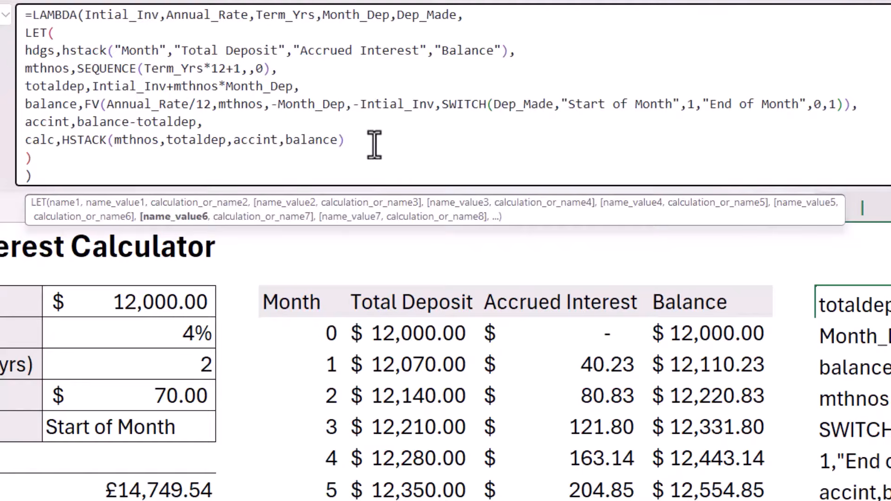
Add vstack(hdgs,calc) as the final LET result on its own line, separated by a comma from the calc definition
key(alt+Return)
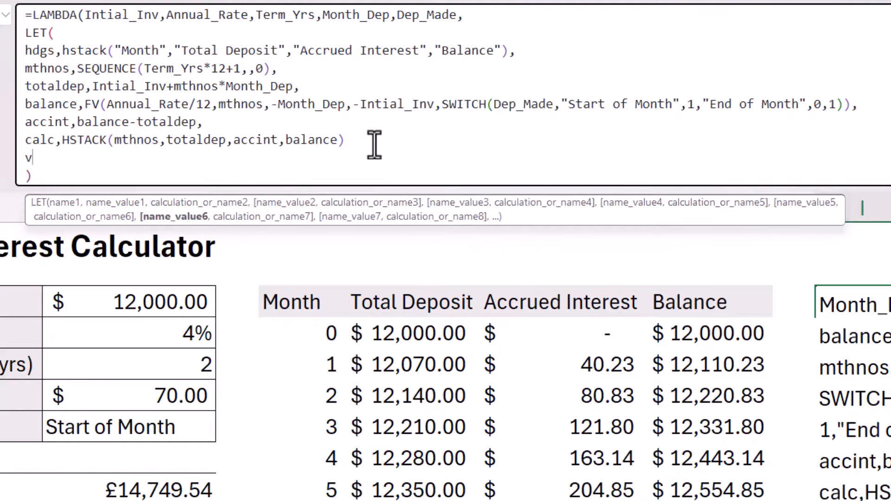
text(vstac)
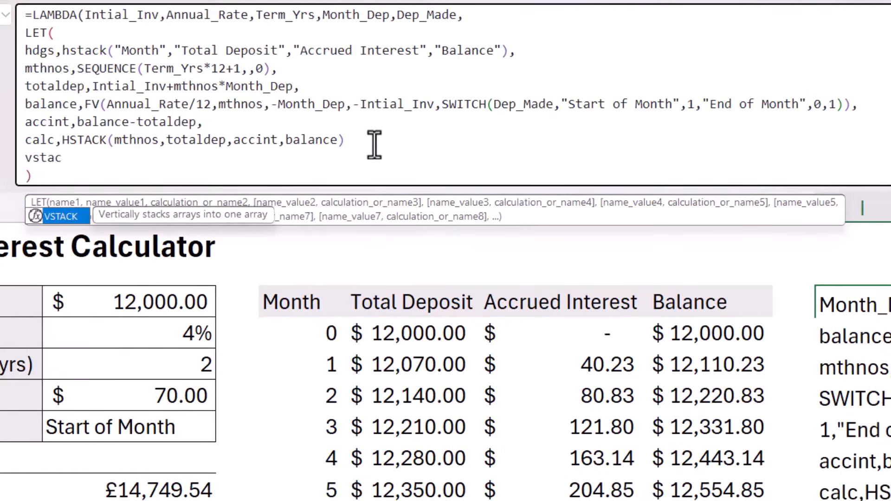
text(k()
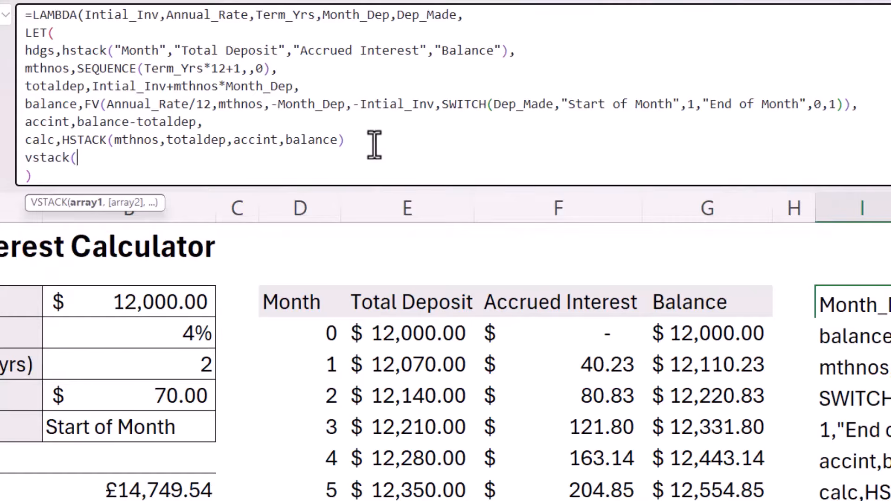
text(hdg)
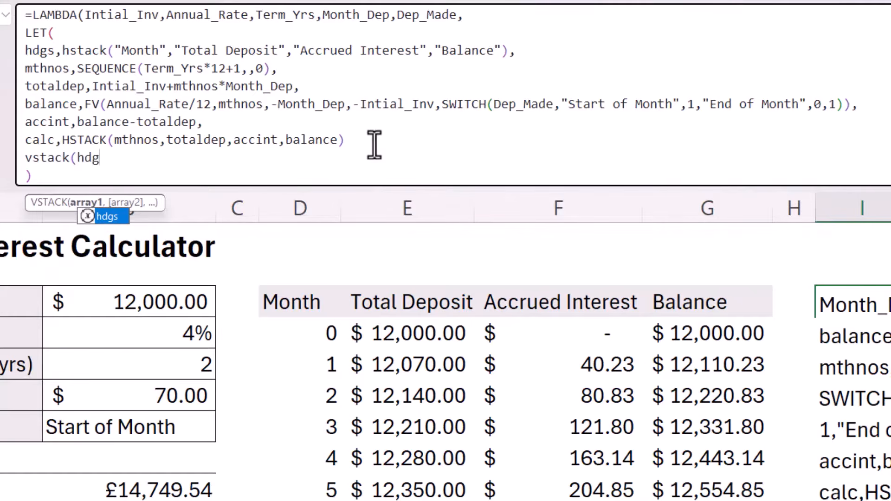
text(s,calc))
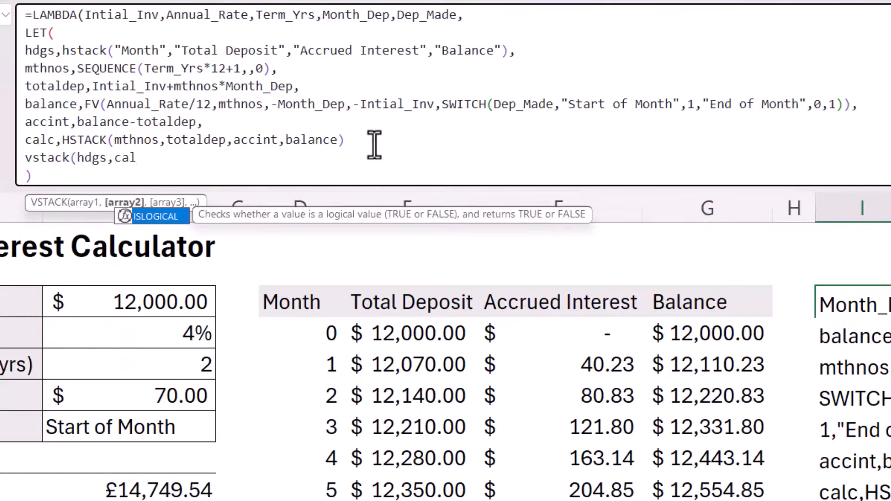
click(374, 121)
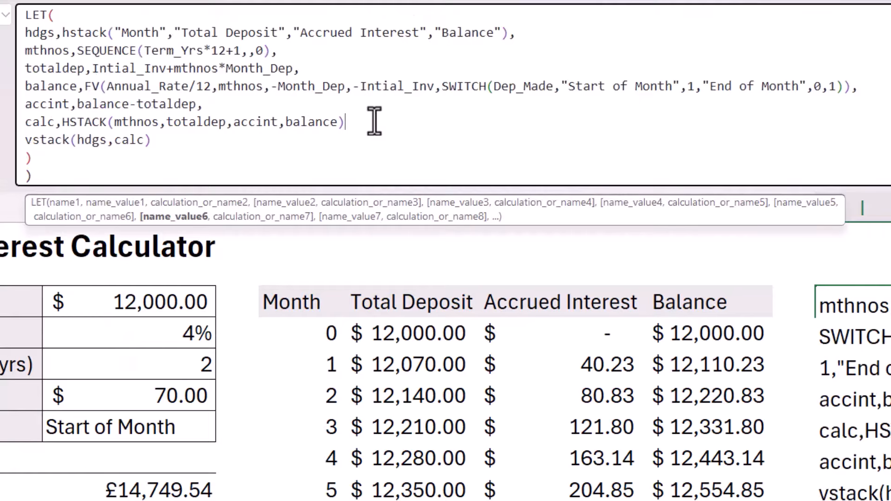
text(,)
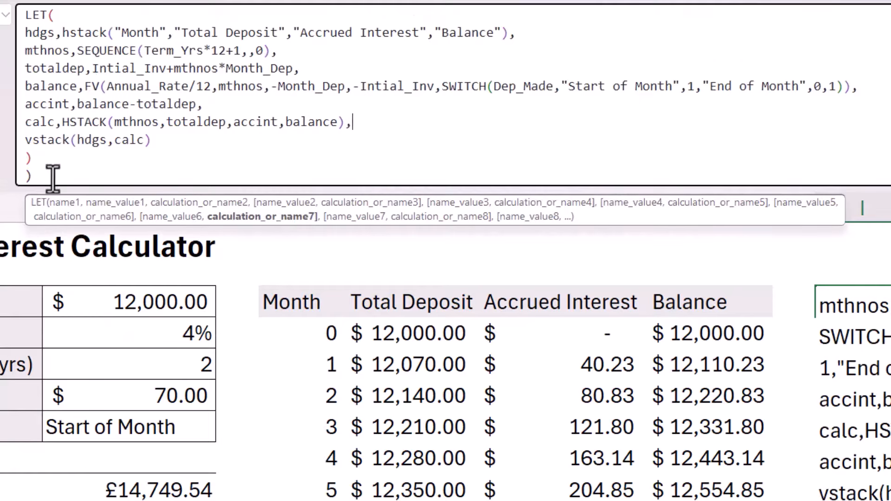
Copy the full extended LAMBDA from I3, enter it there, and replace the definition of the name CI with it
drag(53, 178, 28, 7)
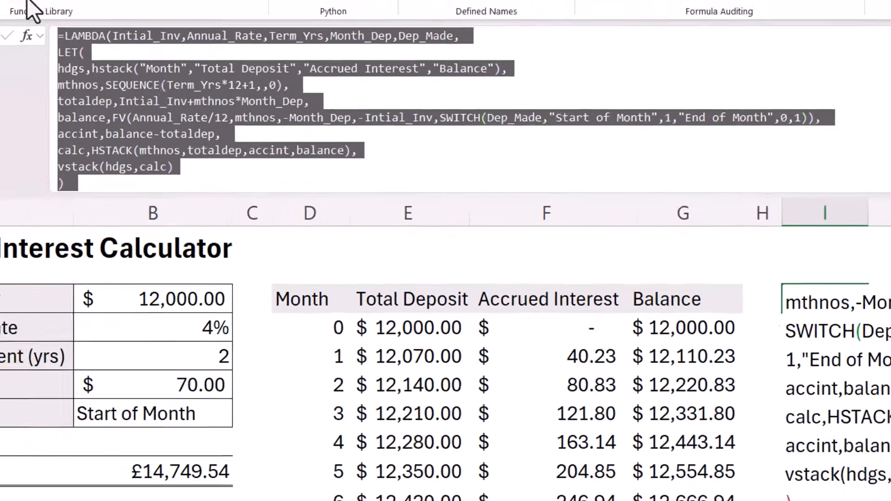
key(Return)
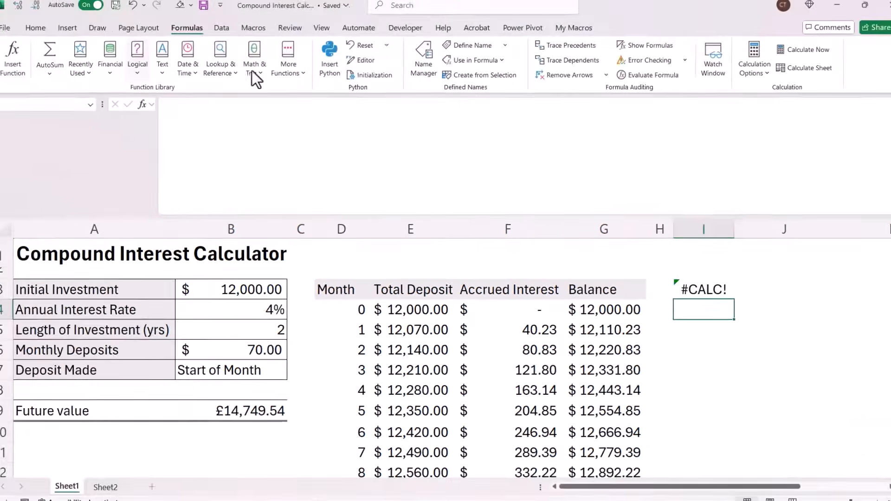
click(416, 69)
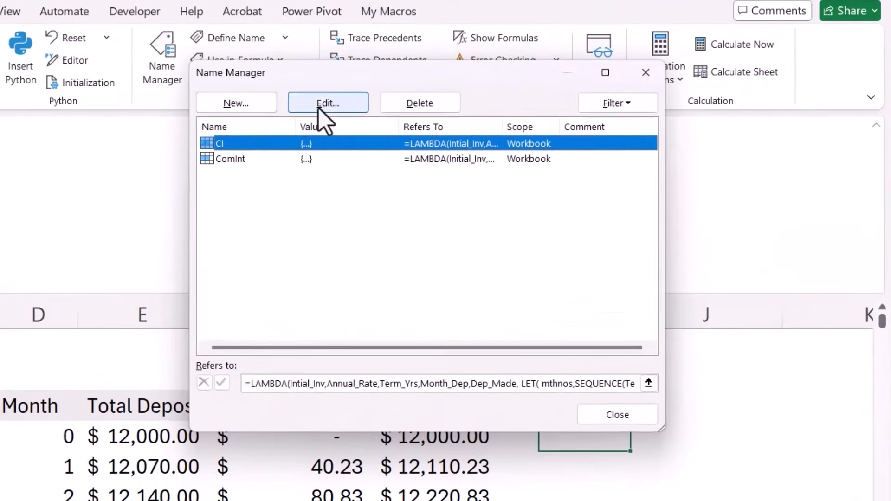
click(513, 95)
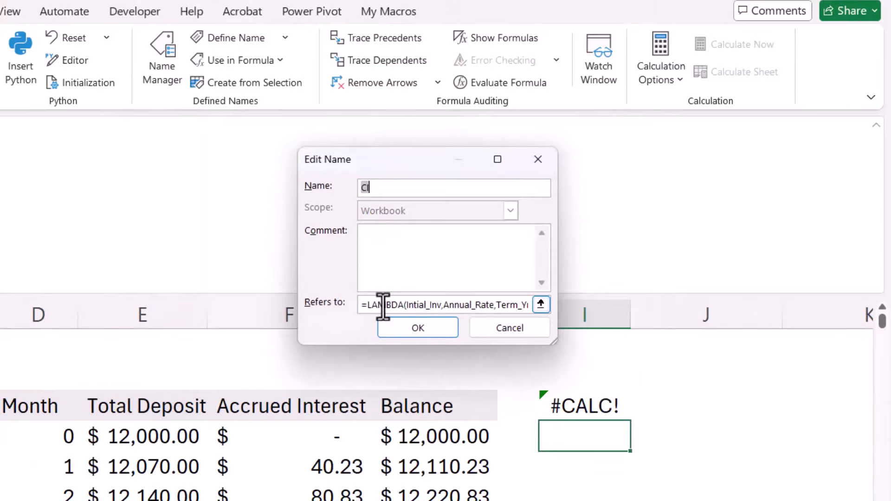
drag(360, 305, 627, 301)
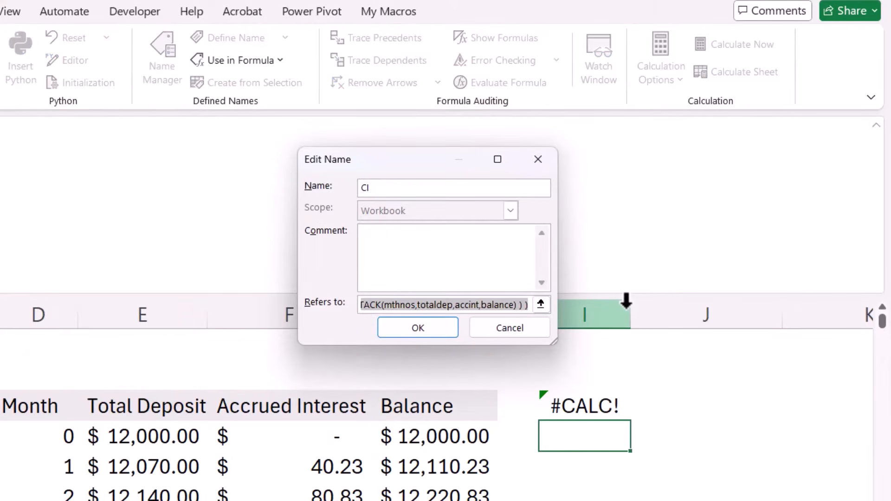
key(ctrl+v)
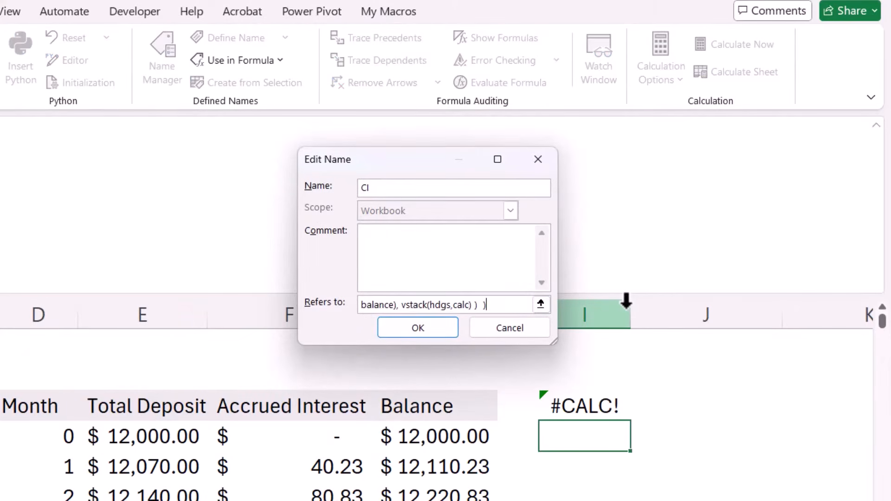
click(437, 330)
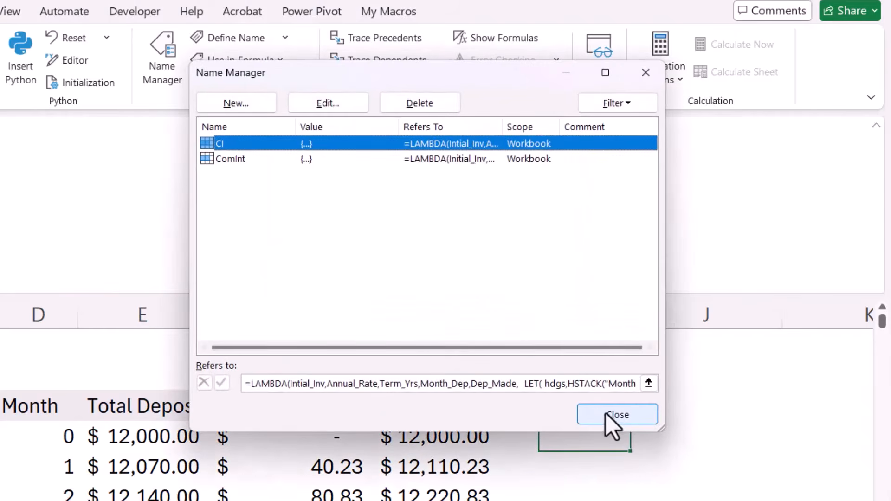
click(612, 413)
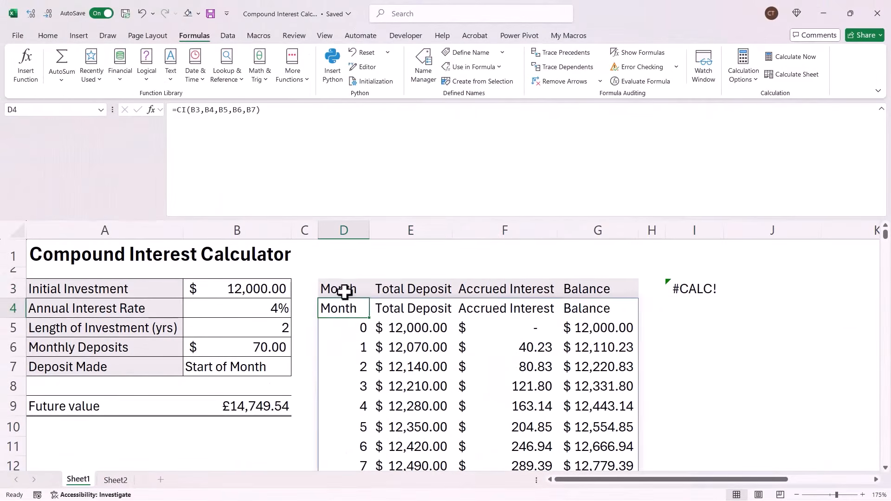
Clear the manual headings in D3:G3 and move the CI formula from D4 up to D3
drag(343, 289, 598, 290)
key(Delete)
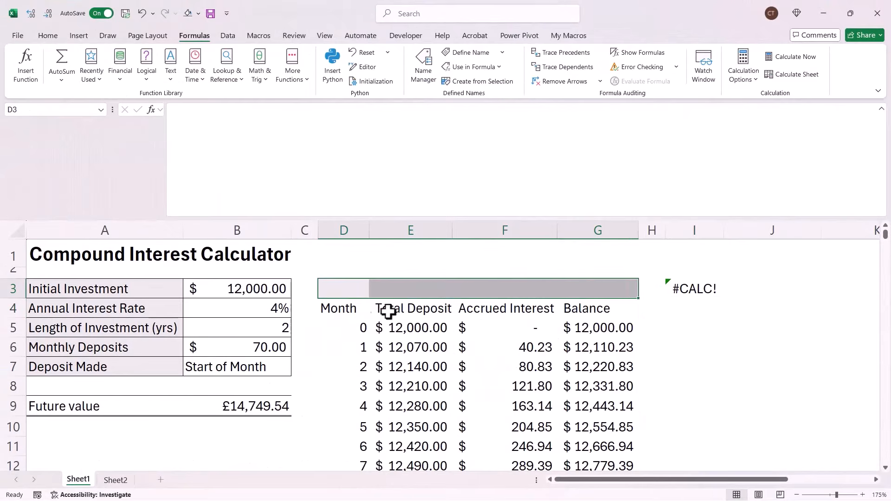
click(359, 308)
drag(354, 297, 354, 290)
Apply the heading row's fill colour to cell D3
click(52, 35)
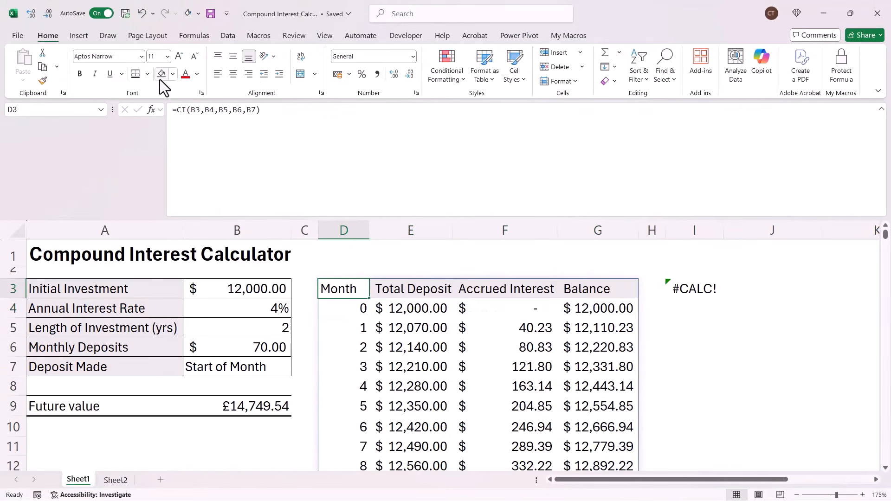